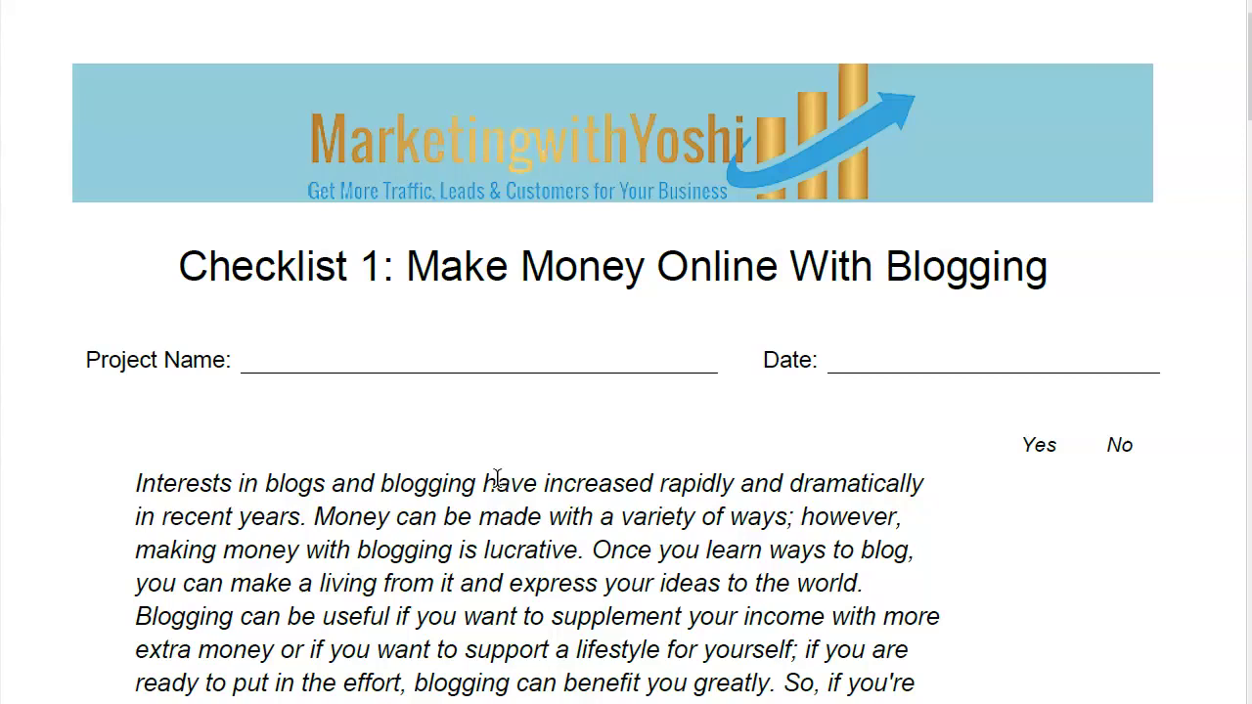
Scroll up and down through the PDF's Setting Up Your Blog items and Yes/No boxes
{"action": "scroll", "coordinate": [499, 480], "scroll_direction": "down", "scroll_amount": 4}
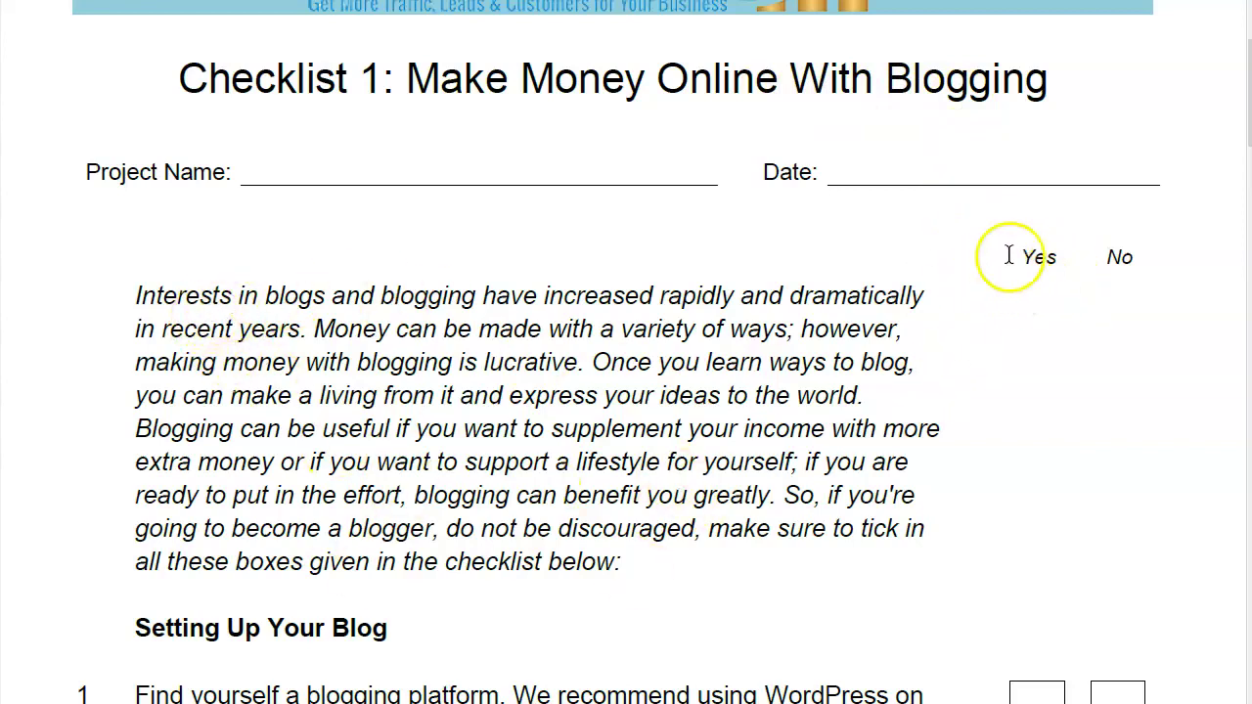
{"action": "scroll", "coordinate": [1103, 318], "scroll_direction": "down", "scroll_amount": 3}
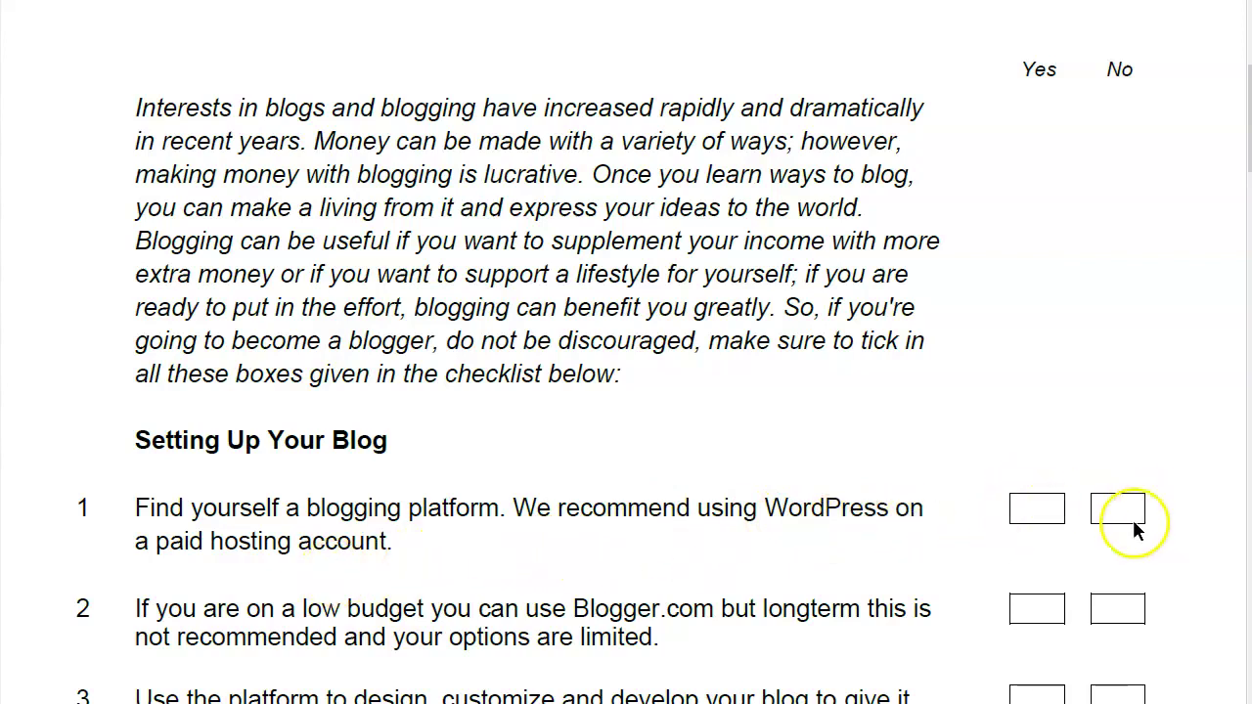
{"action": "scroll", "coordinate": [685, 548], "scroll_direction": "down", "scroll_amount": 1}
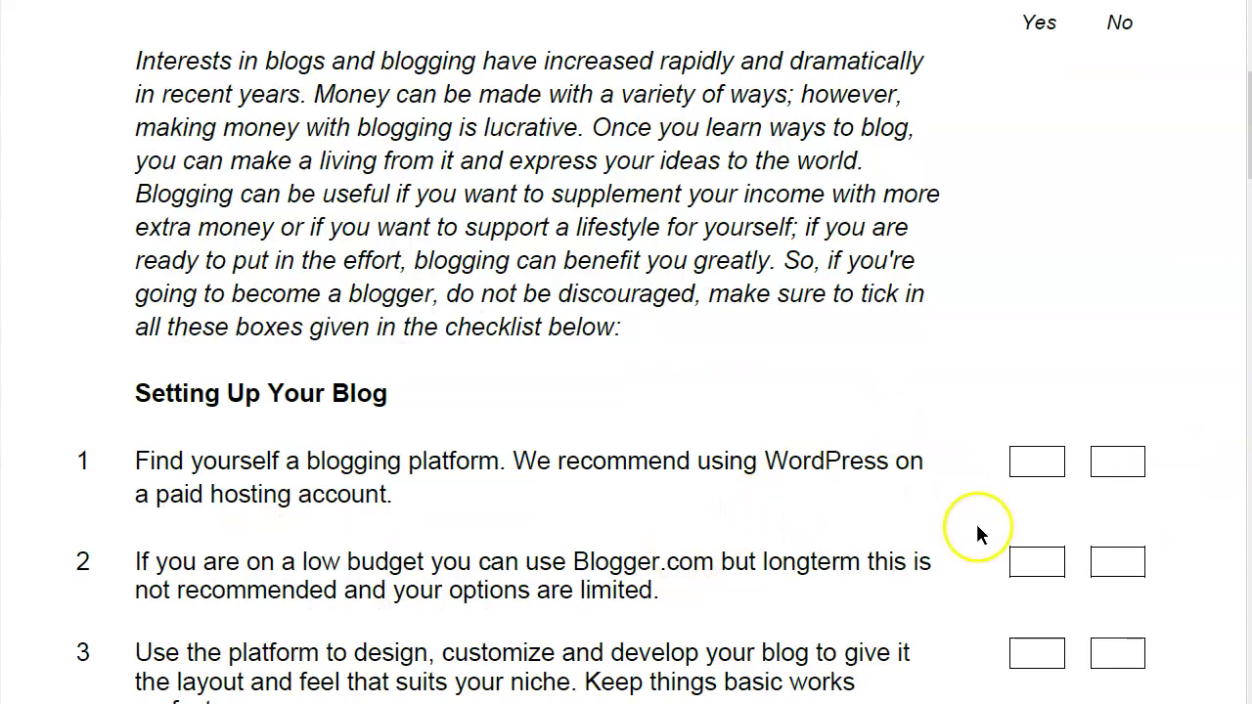
{"action": "scroll", "coordinate": [1027, 498], "scroll_direction": "down", "scroll_amount": 2}
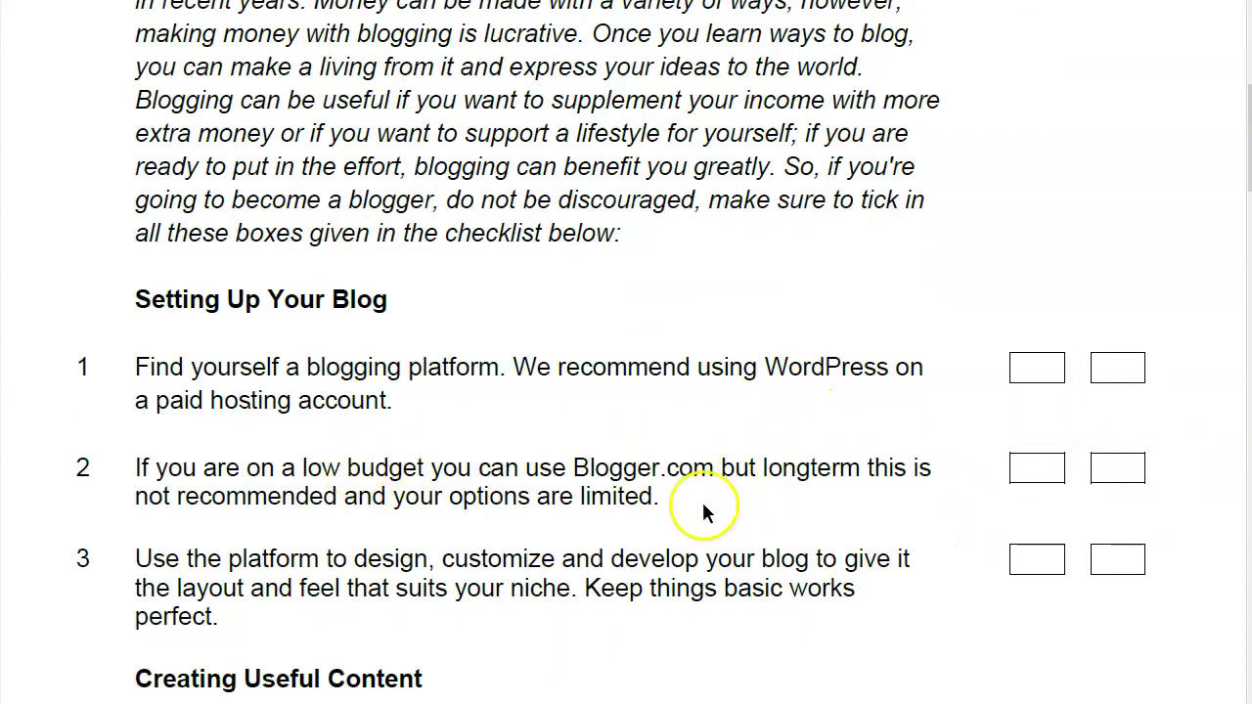
{"action": "scroll", "coordinate": [685, 509], "scroll_direction": "up", "scroll_amount": 8}
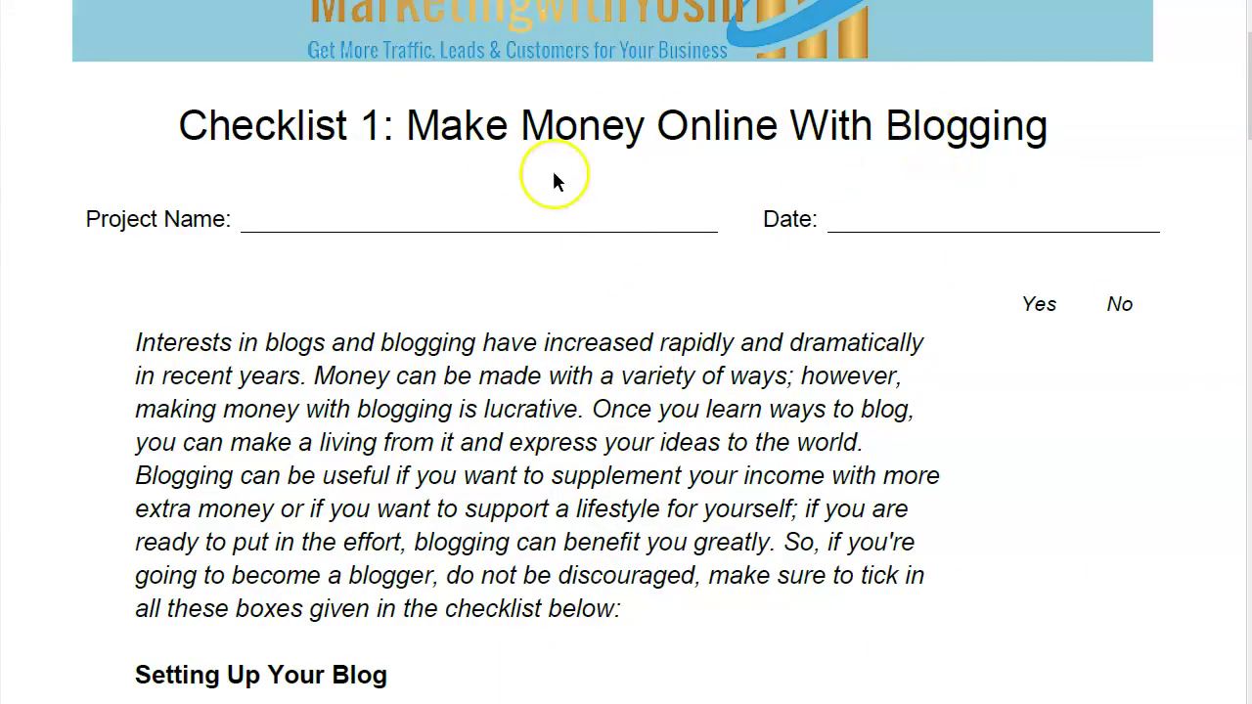
{"action": "scroll", "coordinate": [587, 392], "scroll_direction": "down", "scroll_amount": 3}
{"action": "scroll", "coordinate": [503, 511], "scroll_direction": "down", "scroll_amount": 3}
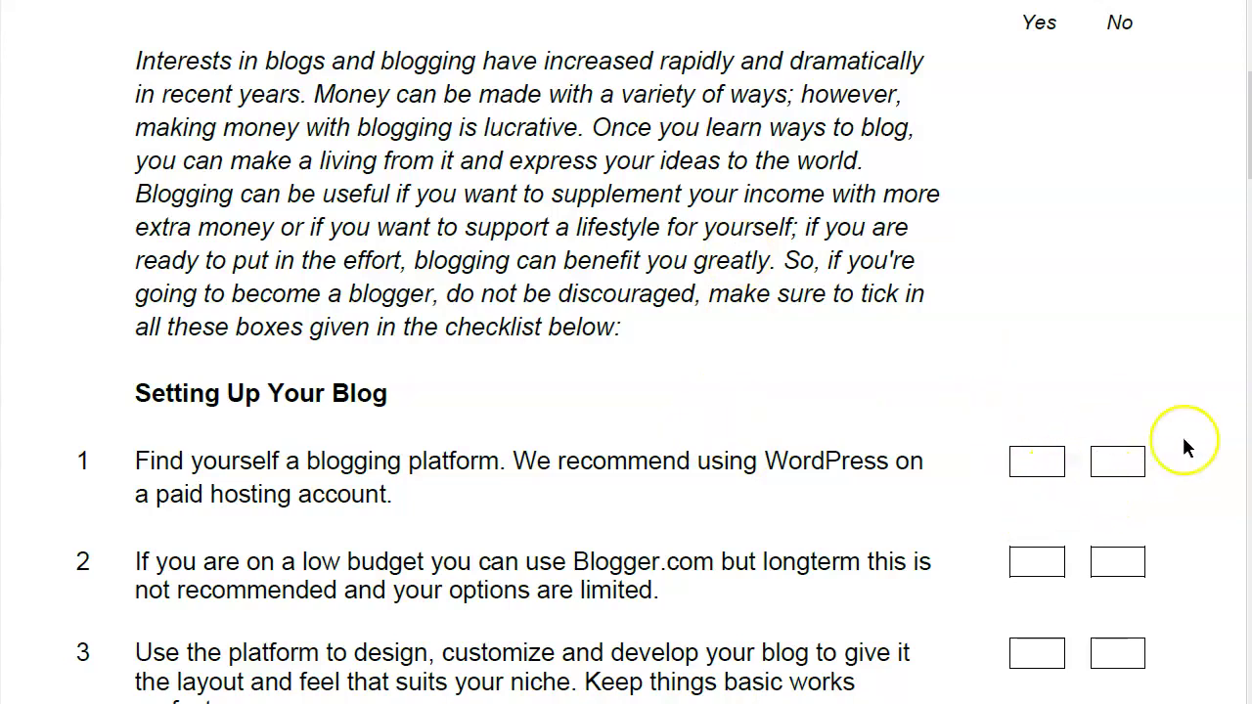
{"action": "scroll", "coordinate": [845, 487], "scroll_direction": "down", "scroll_amount": 1}
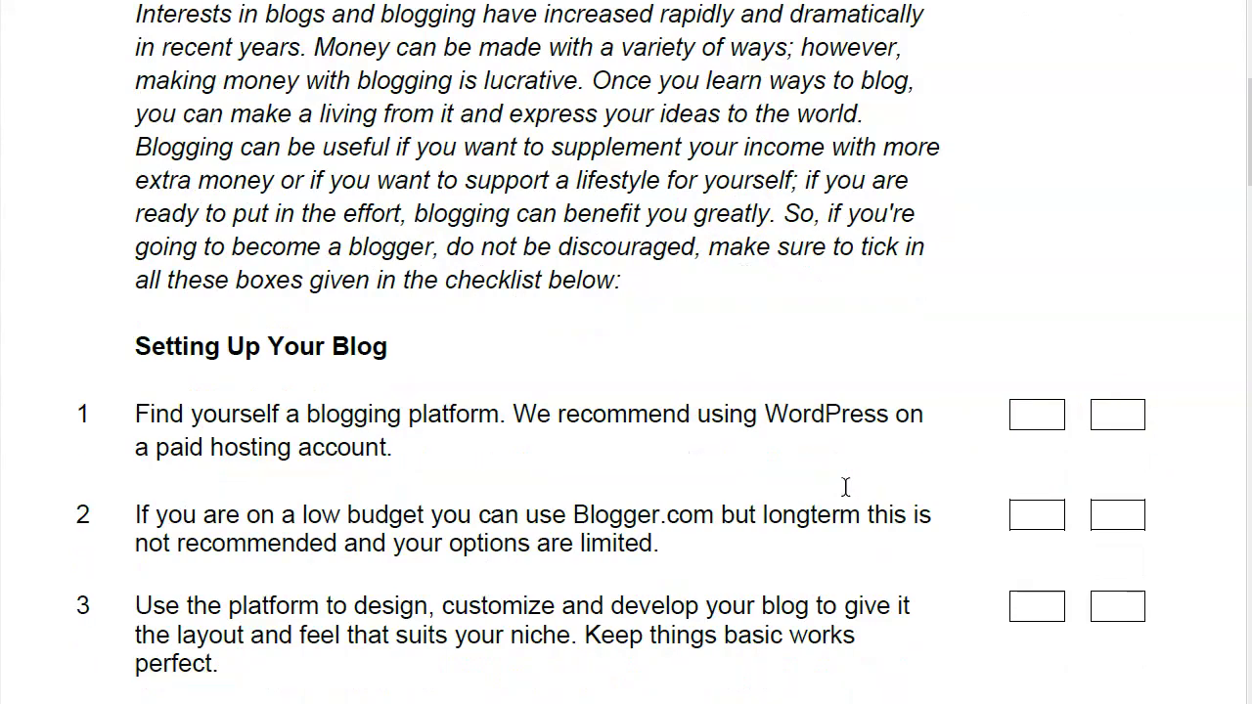
{"action": "scroll", "coordinate": [845, 488], "scroll_direction": "down", "scroll_amount": 1}
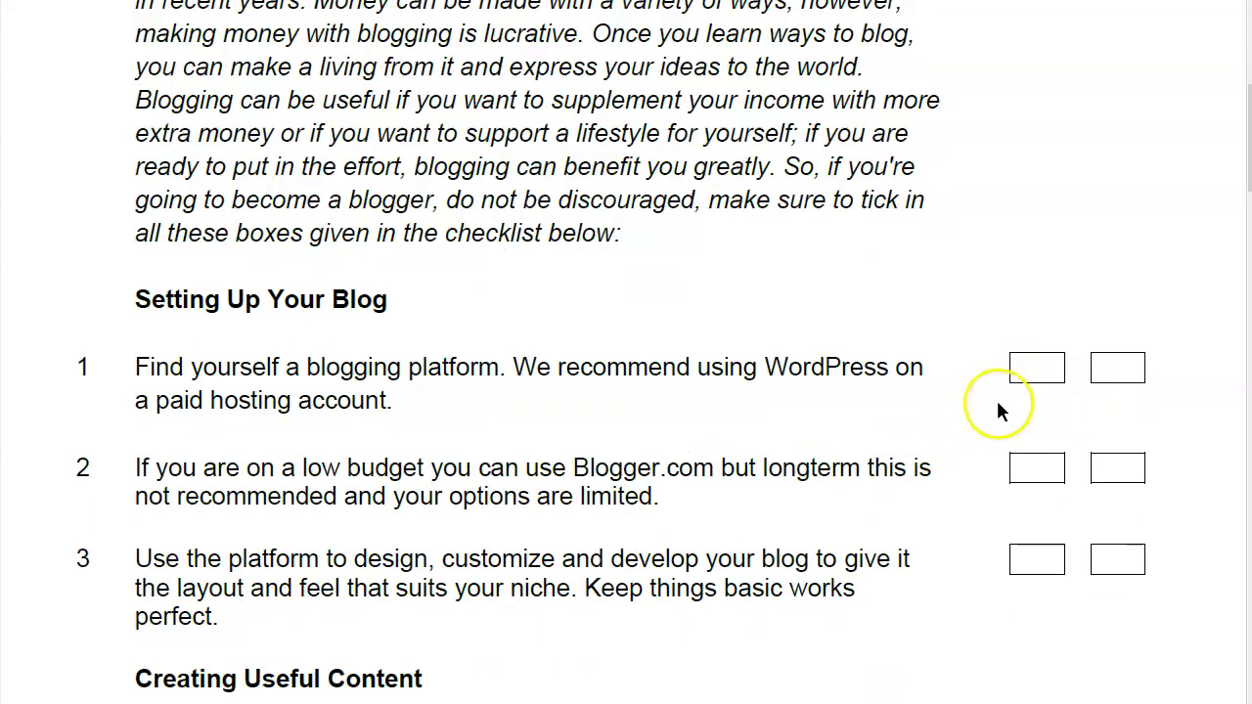
{"action": "scroll", "coordinate": [828, 485], "scroll_direction": "up", "scroll_amount": 1}
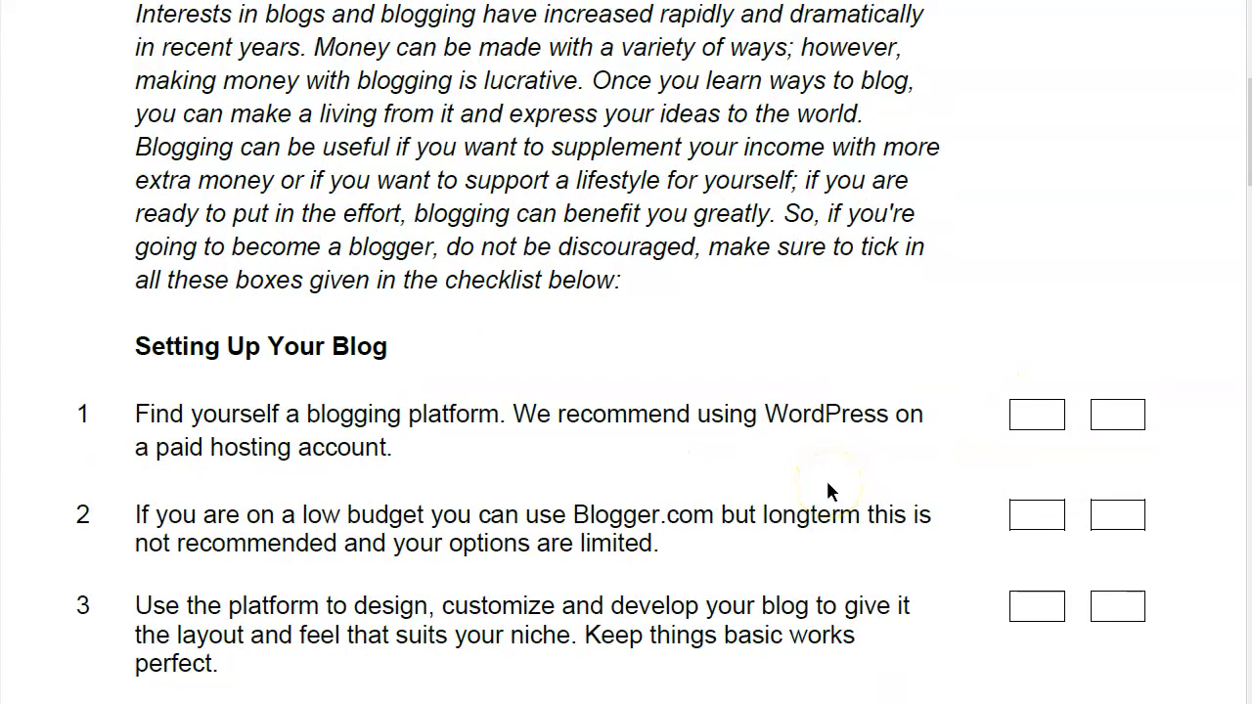
{"action": "scroll", "coordinate": [828, 489], "scroll_direction": "up", "scroll_amount": 1}
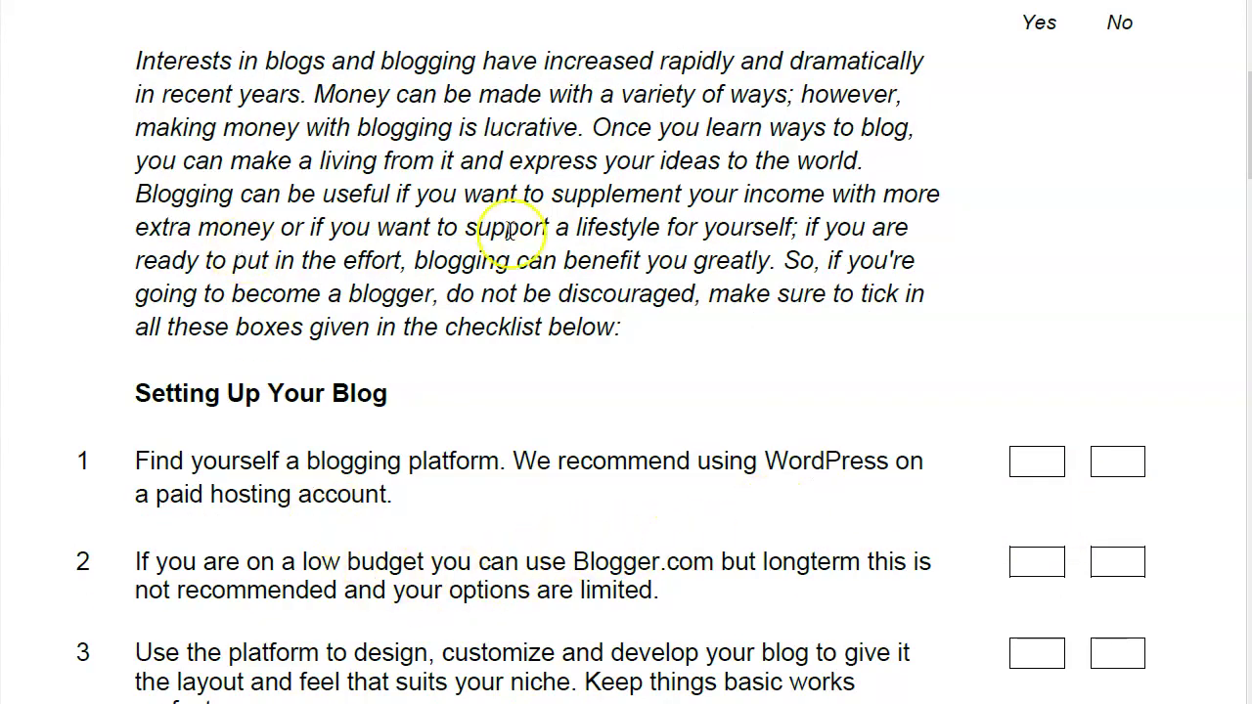
{"action": "scroll", "coordinate": [551, 394], "scroll_direction": "down", "scroll_amount": 9}
{"action": "scroll", "coordinate": [553, 395], "scroll_direction": "down", "scroll_amount": 4}
{"action": "scroll", "coordinate": [552, 395], "scroll_direction": "up", "scroll_amount": 6}
{"action": "scroll", "coordinate": [553, 395], "scroll_direction": "up", "scroll_amount": 4}
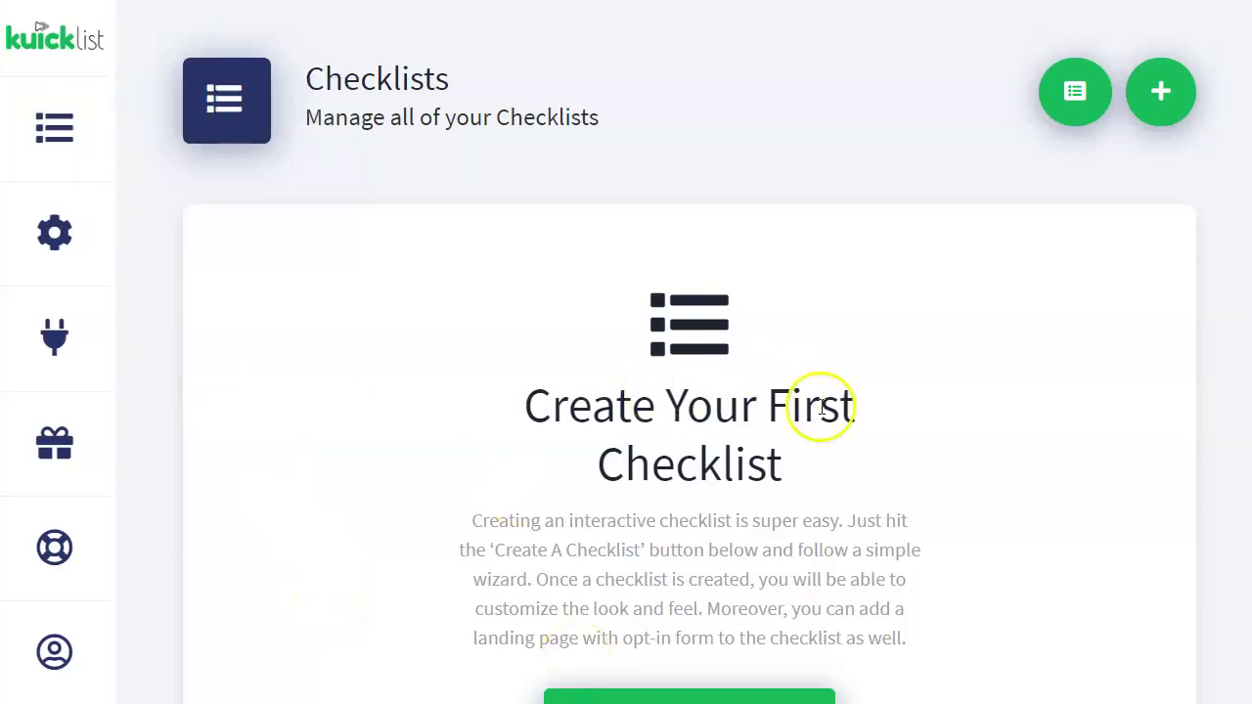
{"action": "scroll", "coordinate": [682, 483], "scroll_direction": "down", "scroll_amount": 3}
{"action": "scroll", "coordinate": [662, 567], "scroll_direction": "up", "scroll_amount": 3}
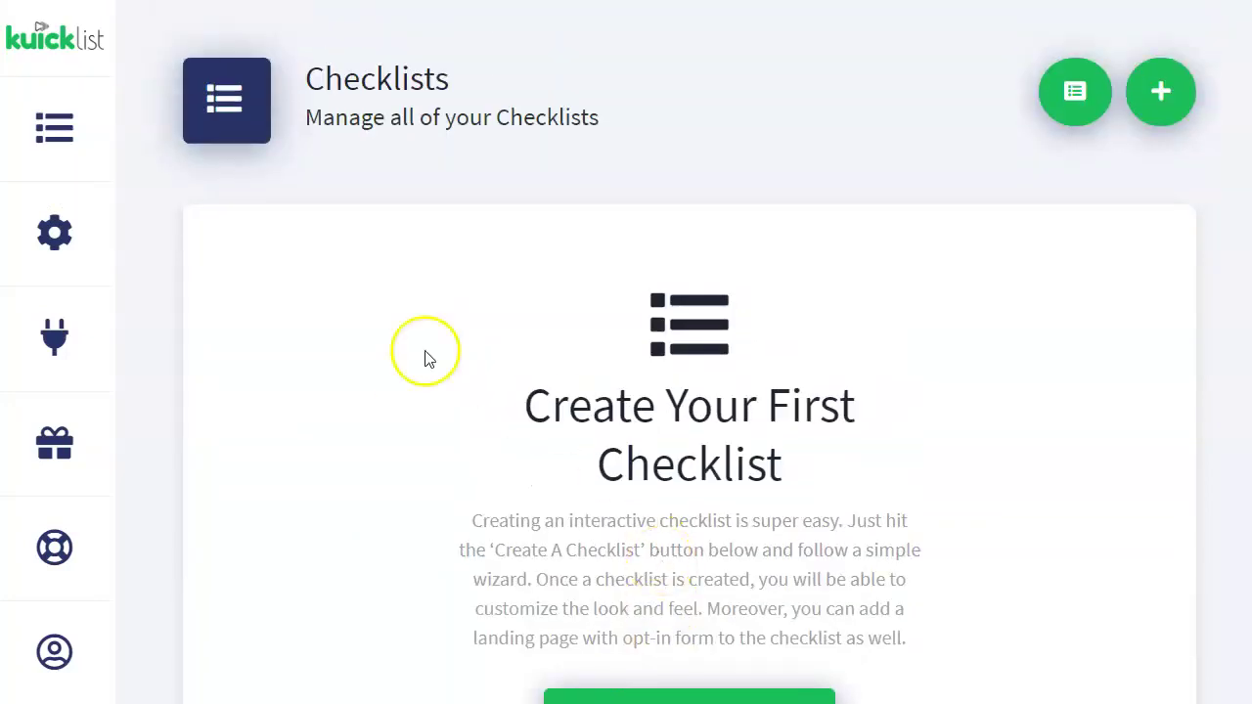
{"action": "left_click", "coordinate": [82, 372]}
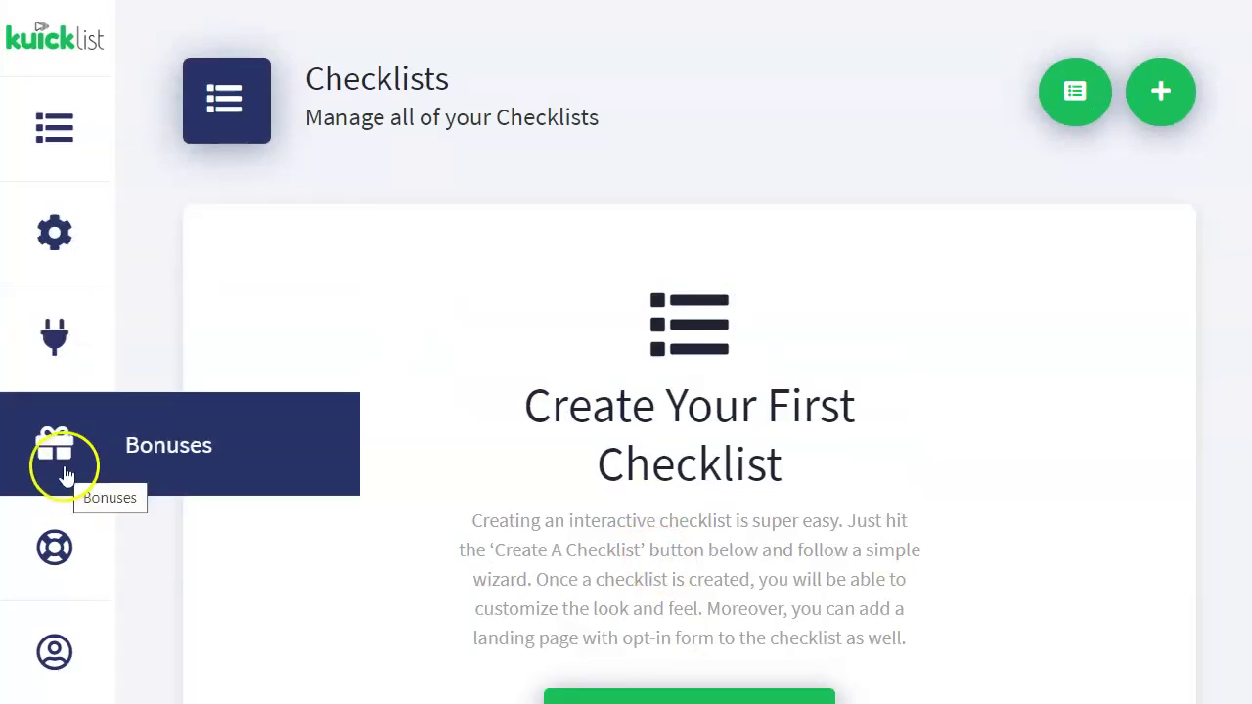
{"action": "scroll", "coordinate": [69, 581], "scroll_direction": "down", "scroll_amount": 1}
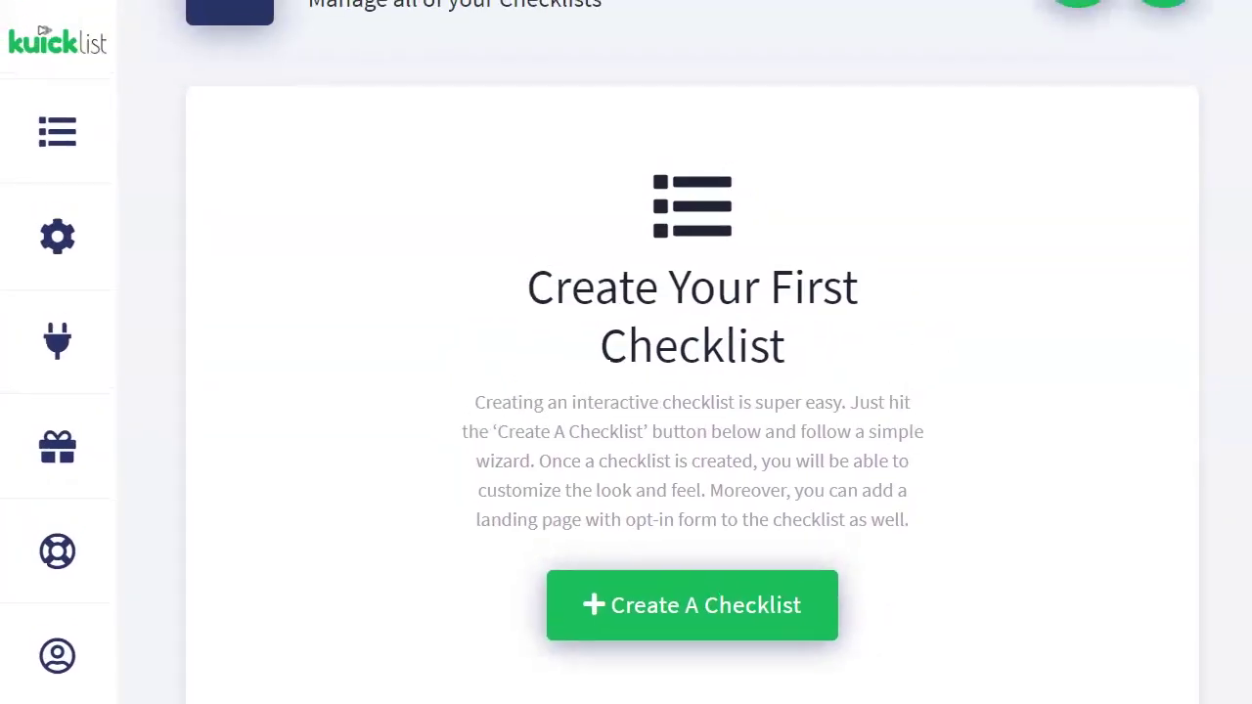
{"action": "scroll", "coordinate": [763, 262], "scroll_direction": "up", "scroll_amount": 2}
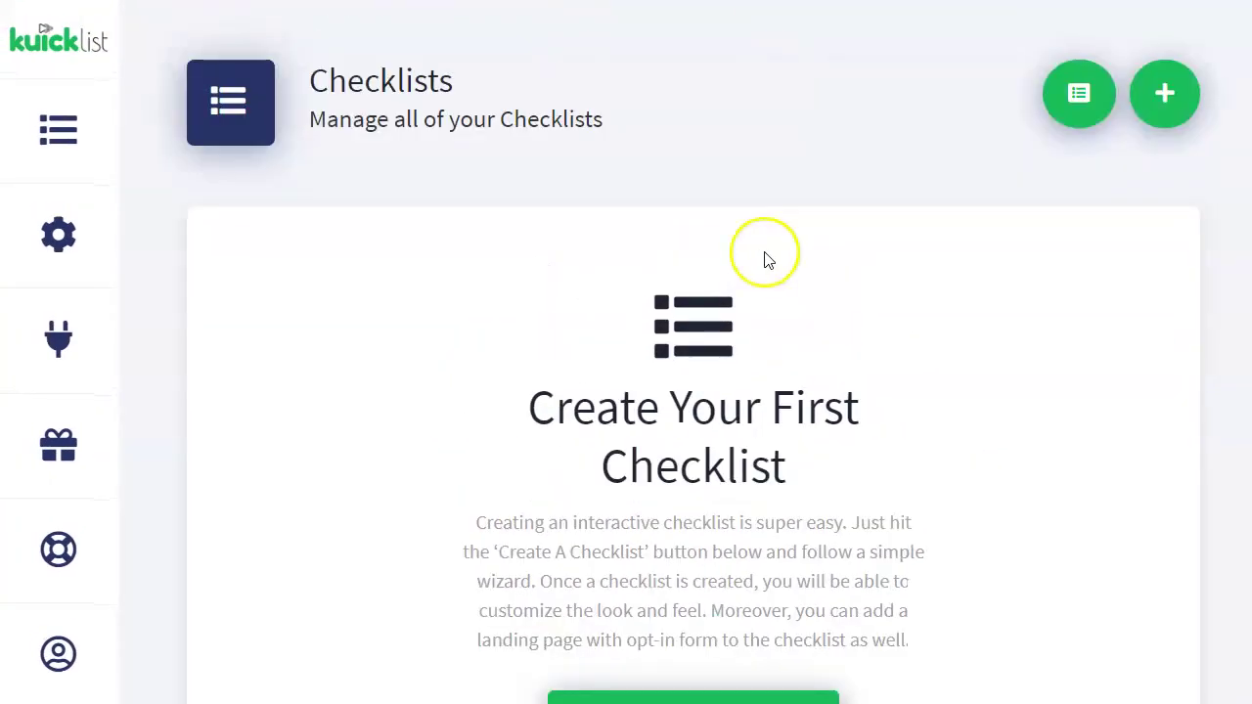
{"action": "left_click", "coordinate": [1164, 107]}
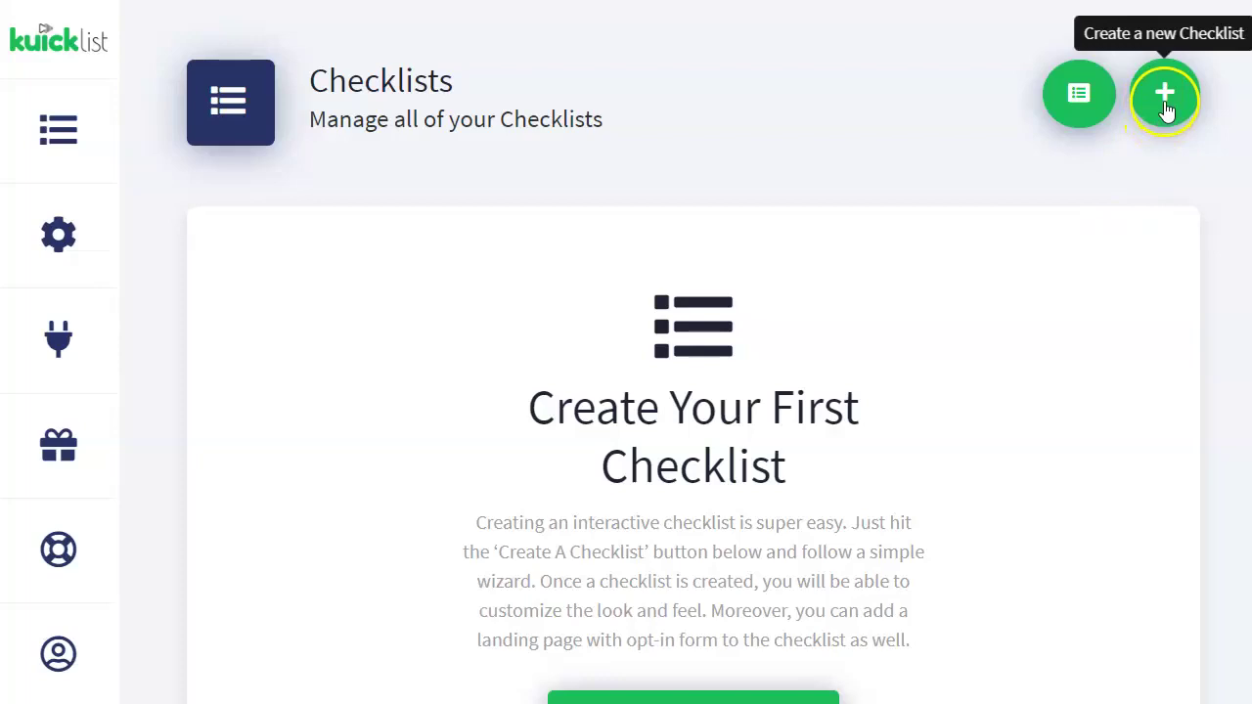
{"action": "scroll", "coordinate": [969, 333], "scroll_direction": "down", "scroll_amount": 3}
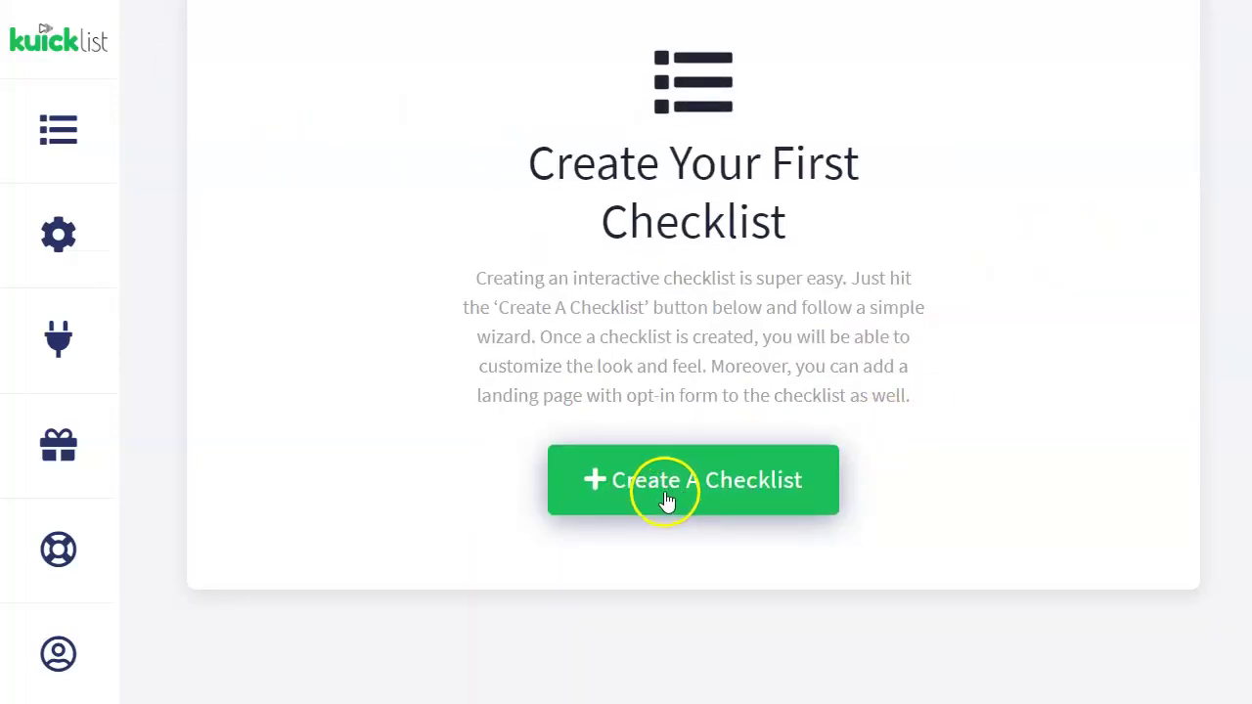
{"action": "left_click", "coordinate": [665, 501]}
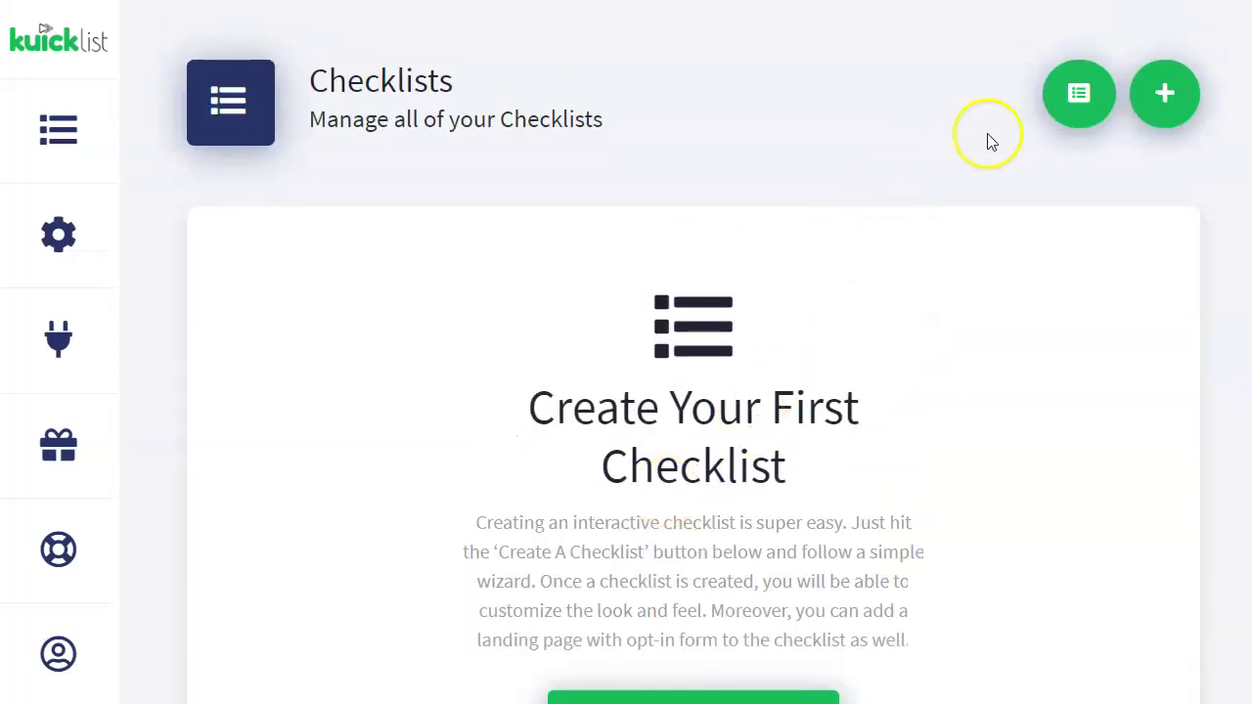
From Premade Checklist Templates, copy 'Things To Comtemplate Before You Send An Email Campaign' to My Account
{"action": "left_click", "coordinate": [1071, 98]}
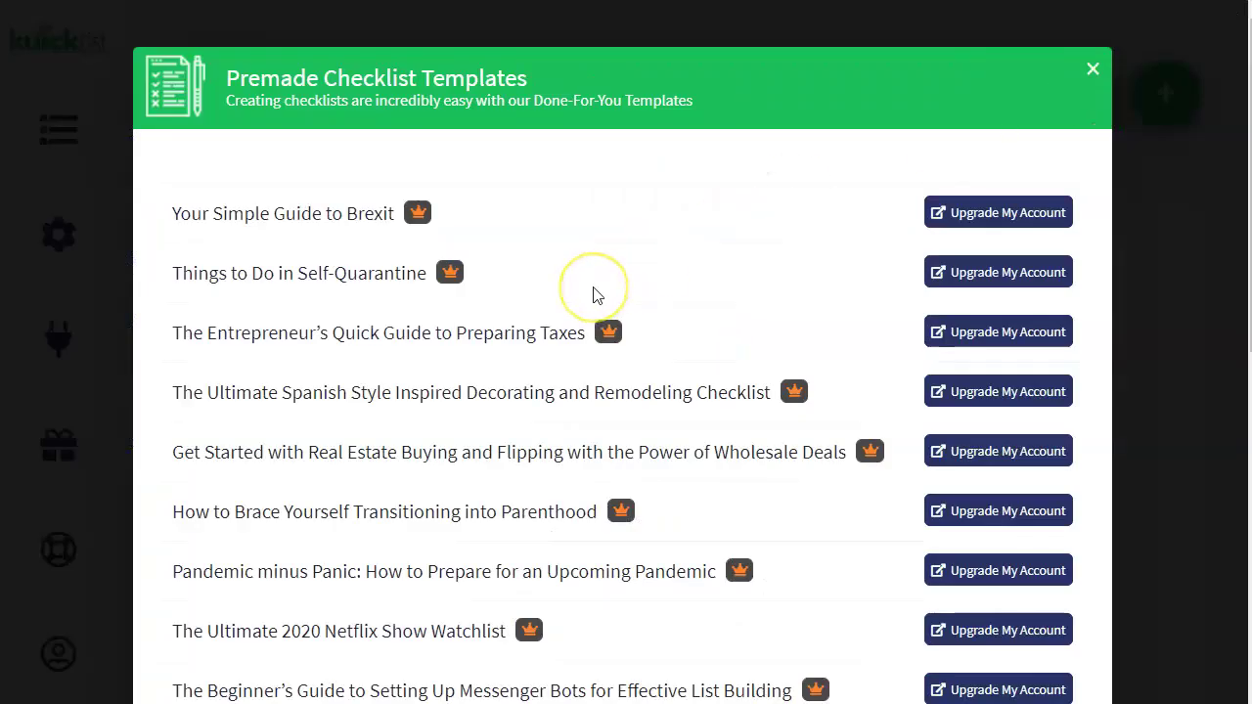
{"action": "scroll", "coordinate": [596, 294], "scroll_direction": "down", "scroll_amount": 2}
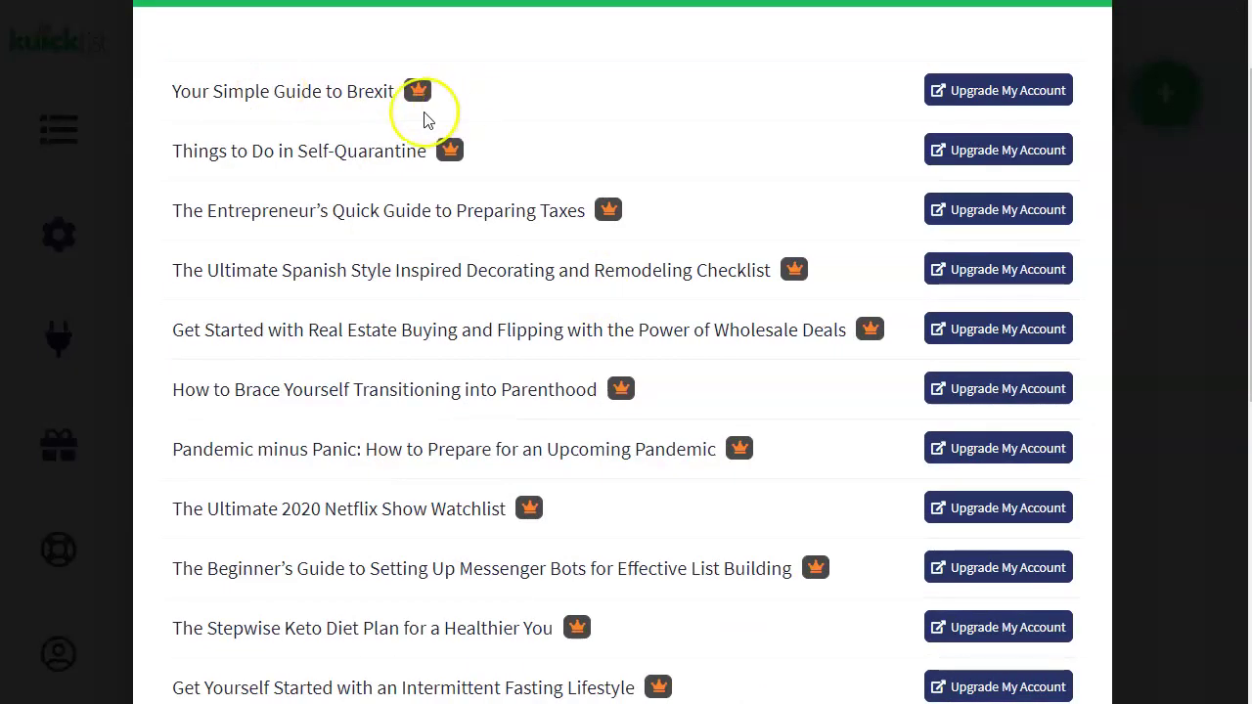
{"action": "scroll", "coordinate": [425, 118], "scroll_direction": "down", "scroll_amount": 2}
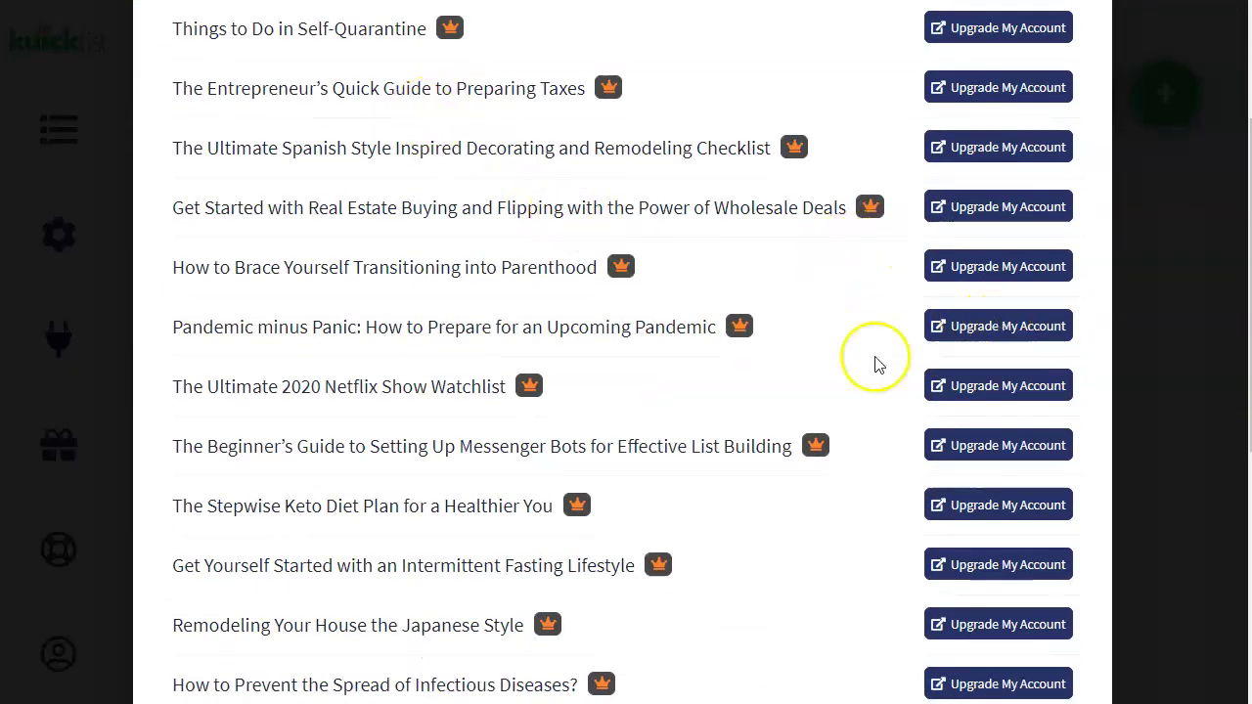
{"action": "scroll", "coordinate": [364, 305], "scroll_direction": "down", "scroll_amount": 1}
{"action": "scroll", "coordinate": [364, 305], "scroll_direction": "down", "scroll_amount": 3}
{"action": "scroll", "coordinate": [455, 382], "scroll_direction": "down", "scroll_amount": 5}
{"action": "scroll", "coordinate": [442, 403], "scroll_direction": "down", "scroll_amount": 3}
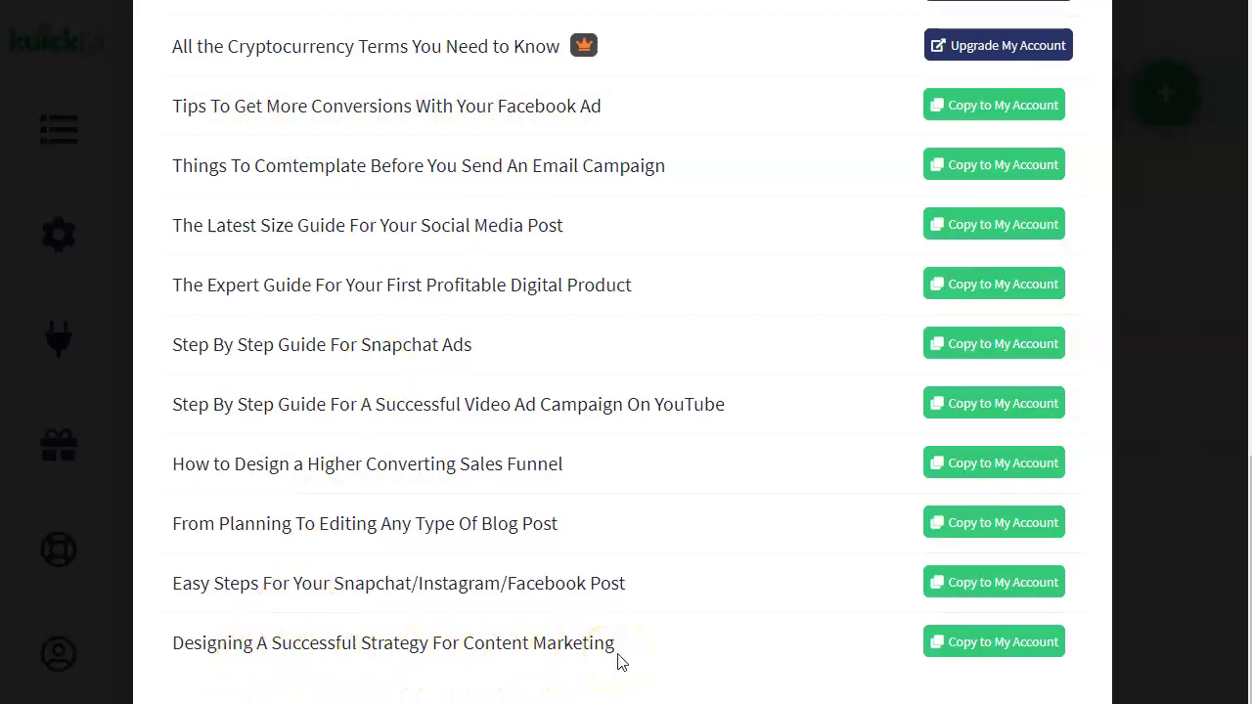
{"action": "scroll", "coordinate": [617, 662], "scroll_direction": "up", "scroll_amount": 2}
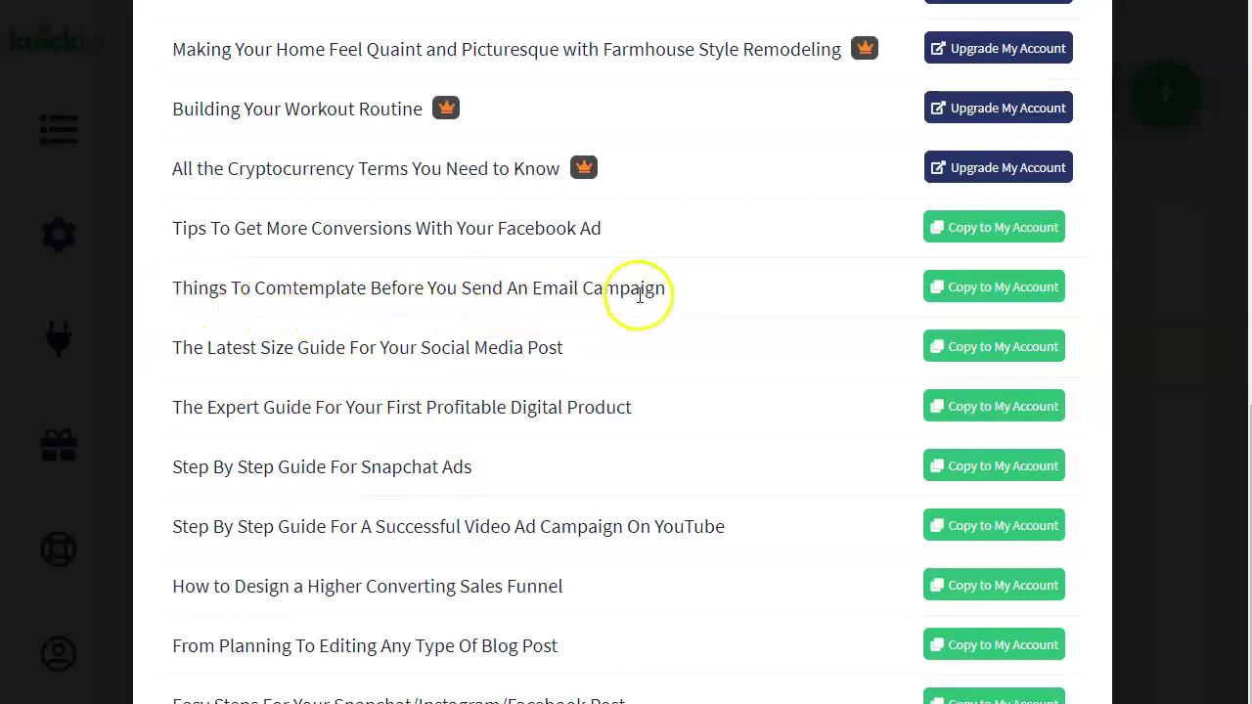
{"action": "left_click", "coordinate": [995, 287]}
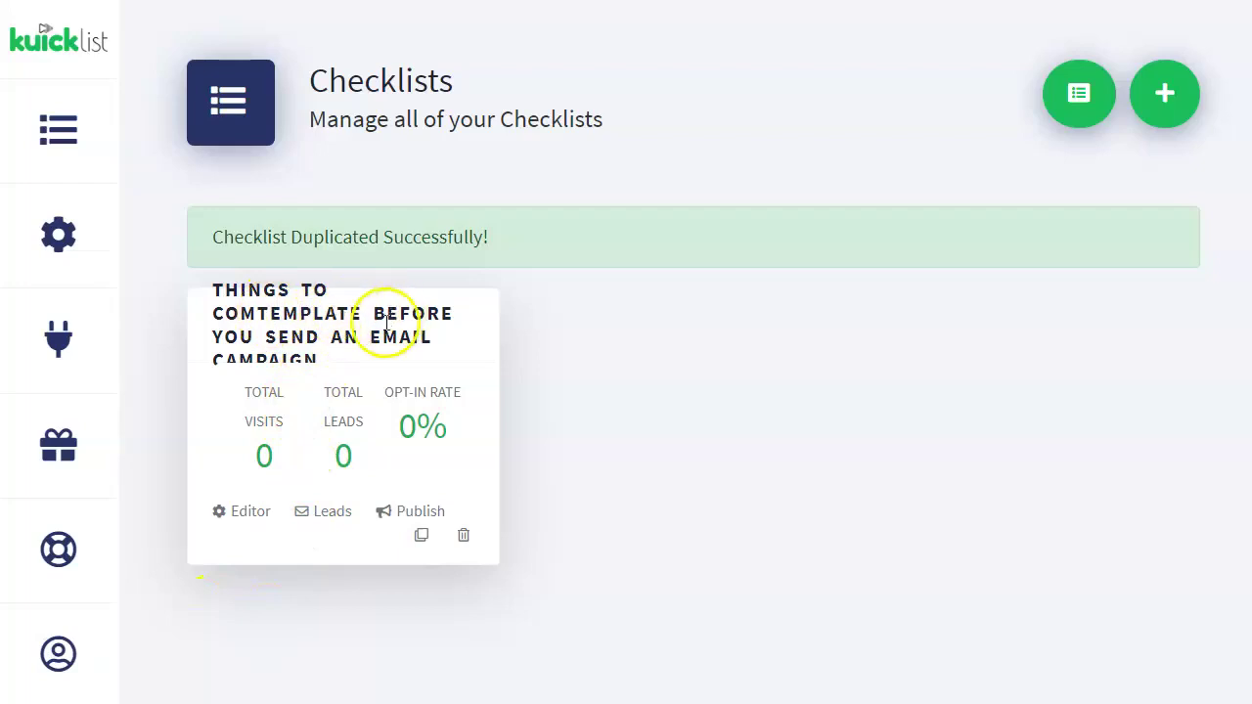
{"action": "left_click", "coordinate": [241, 517]}
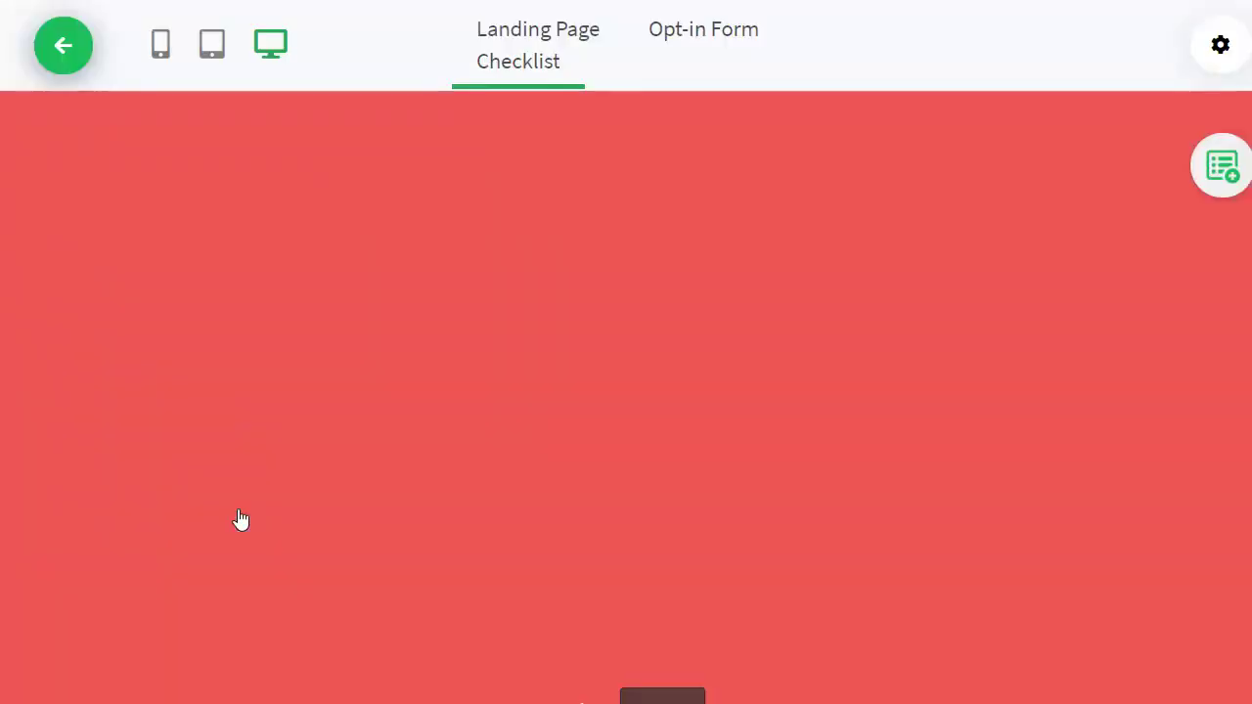
{"action": "scroll", "coordinate": [681, 391], "scroll_direction": "down", "scroll_amount": 5}
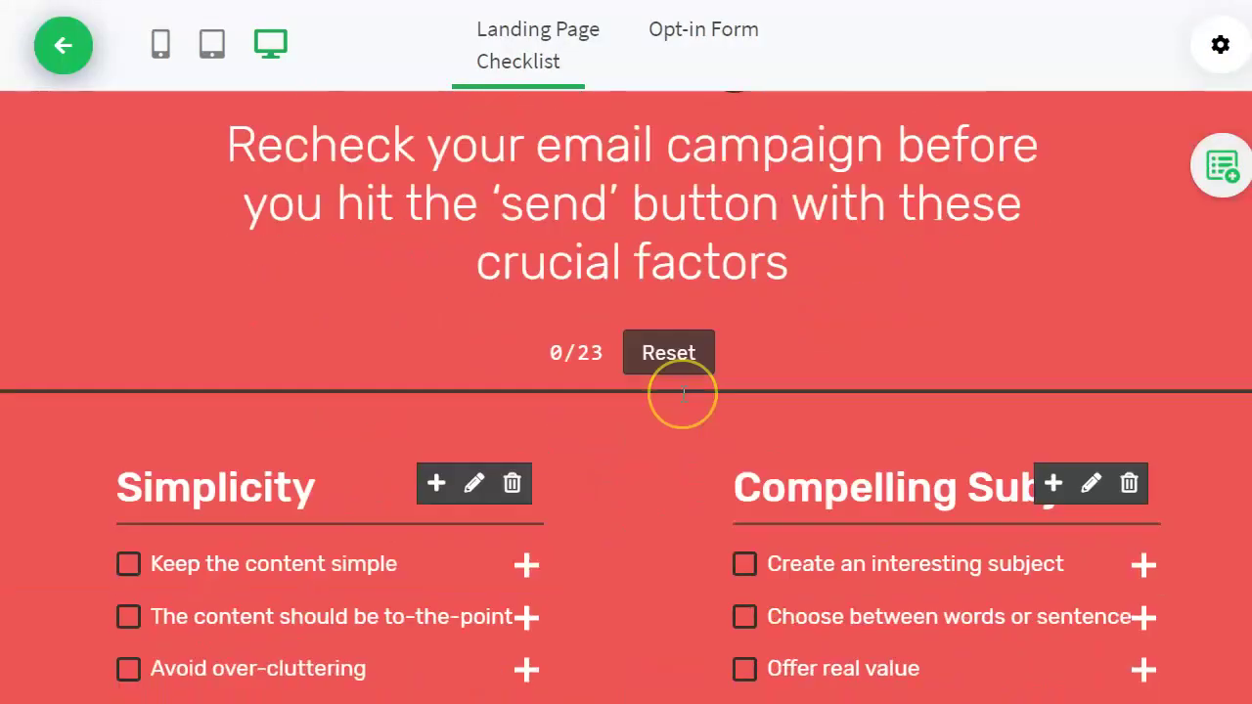
{"action": "scroll", "coordinate": [682, 392], "scroll_direction": "up", "scroll_amount": 5}
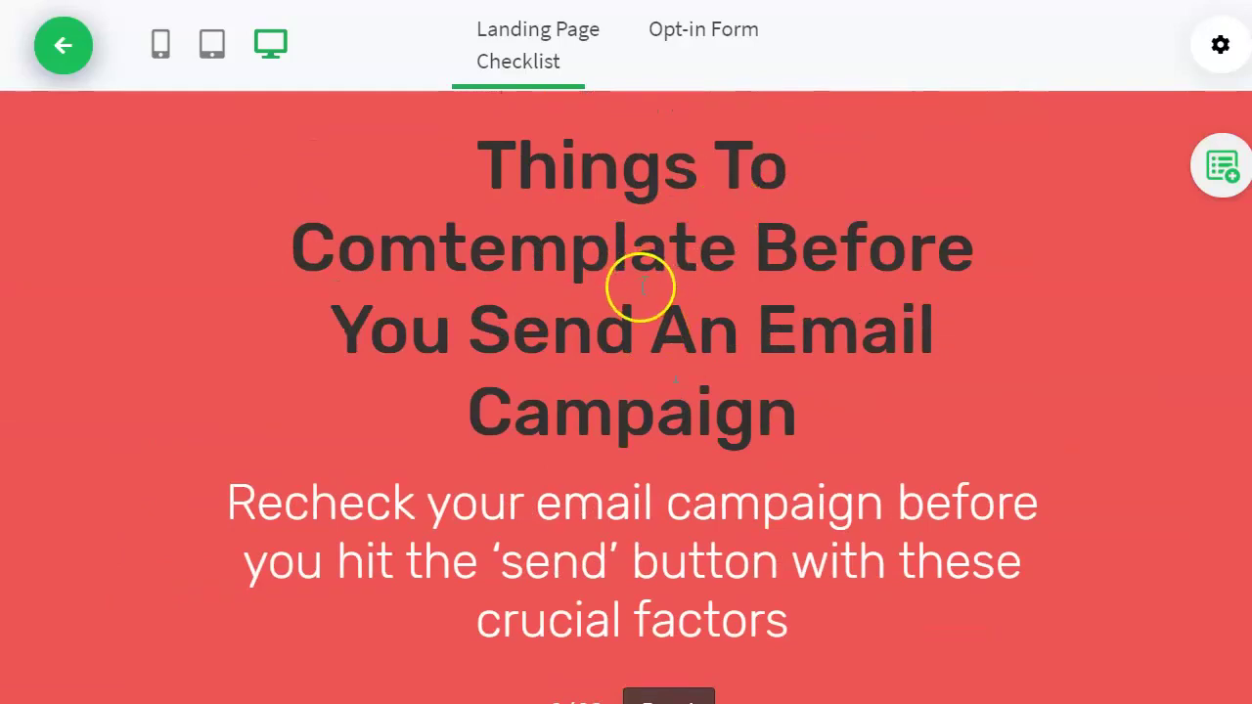
{"action": "scroll", "coordinate": [743, 440], "scroll_direction": "down", "scroll_amount": 1}
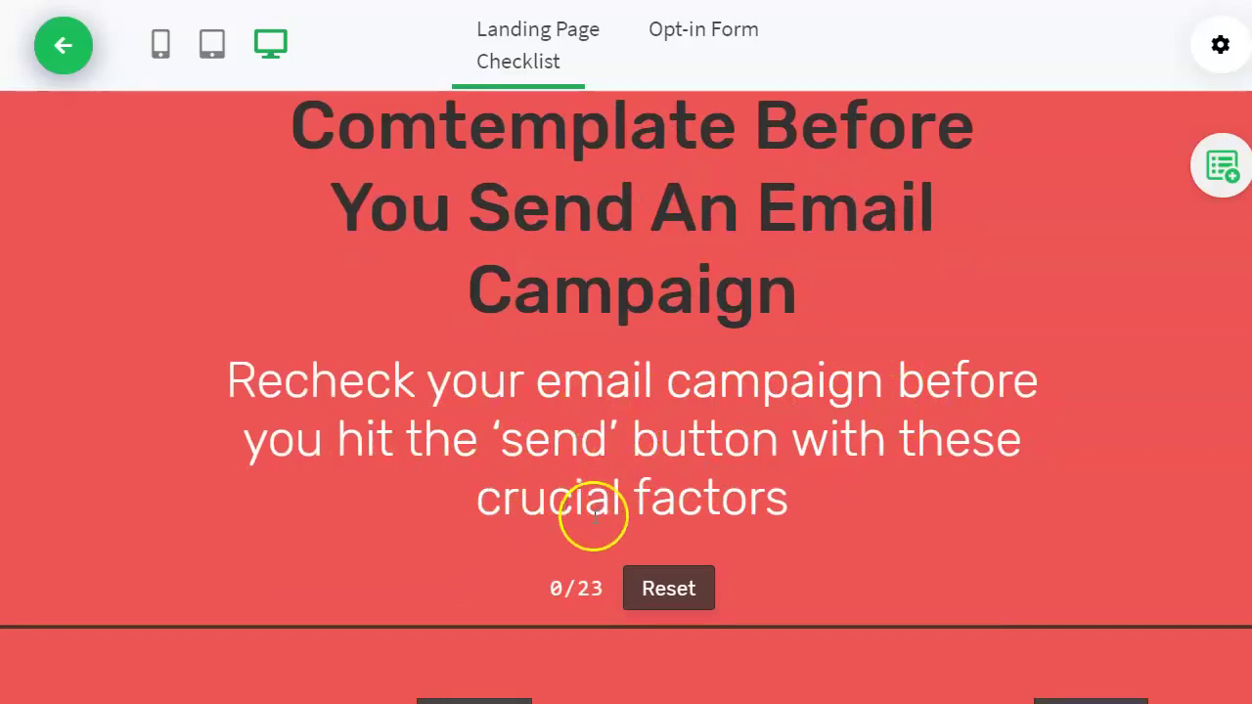
{"action": "scroll", "coordinate": [585, 528], "scroll_direction": "down", "scroll_amount": 1}
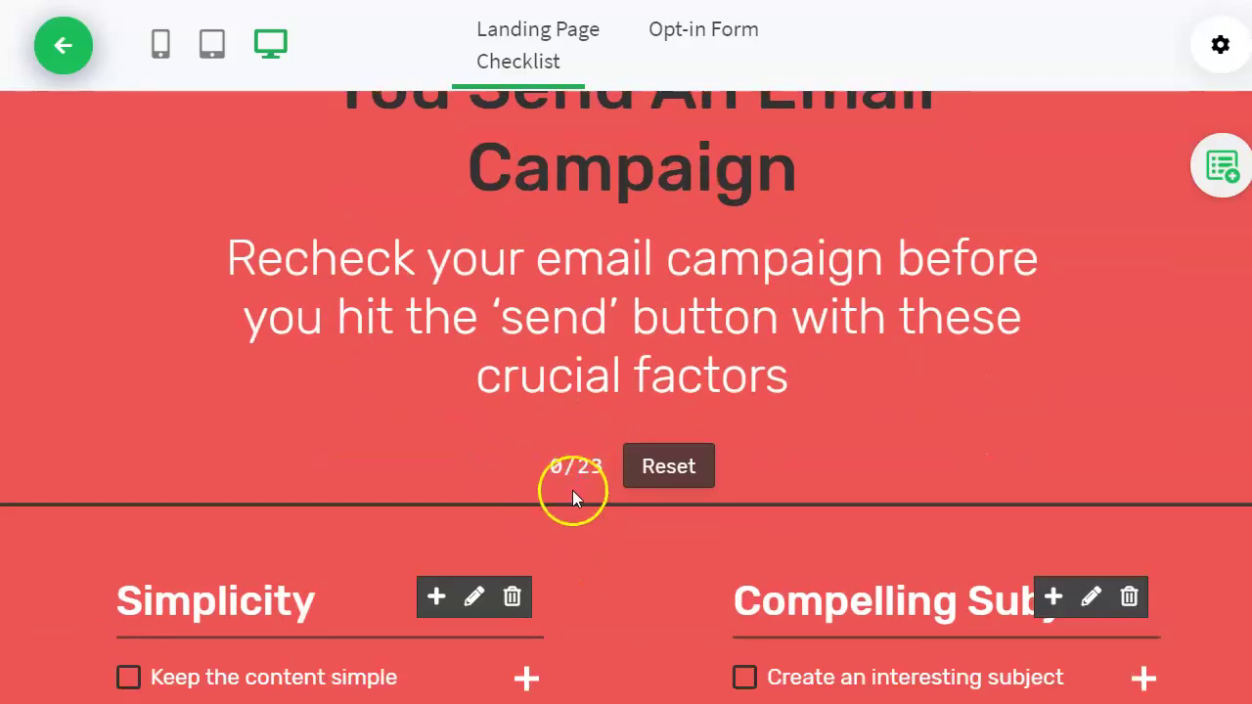
{"action": "scroll", "coordinate": [586, 477], "scroll_direction": "down", "scroll_amount": 4}
{"action": "scroll", "coordinate": [568, 475], "scroll_direction": "up", "scroll_amount": 2}
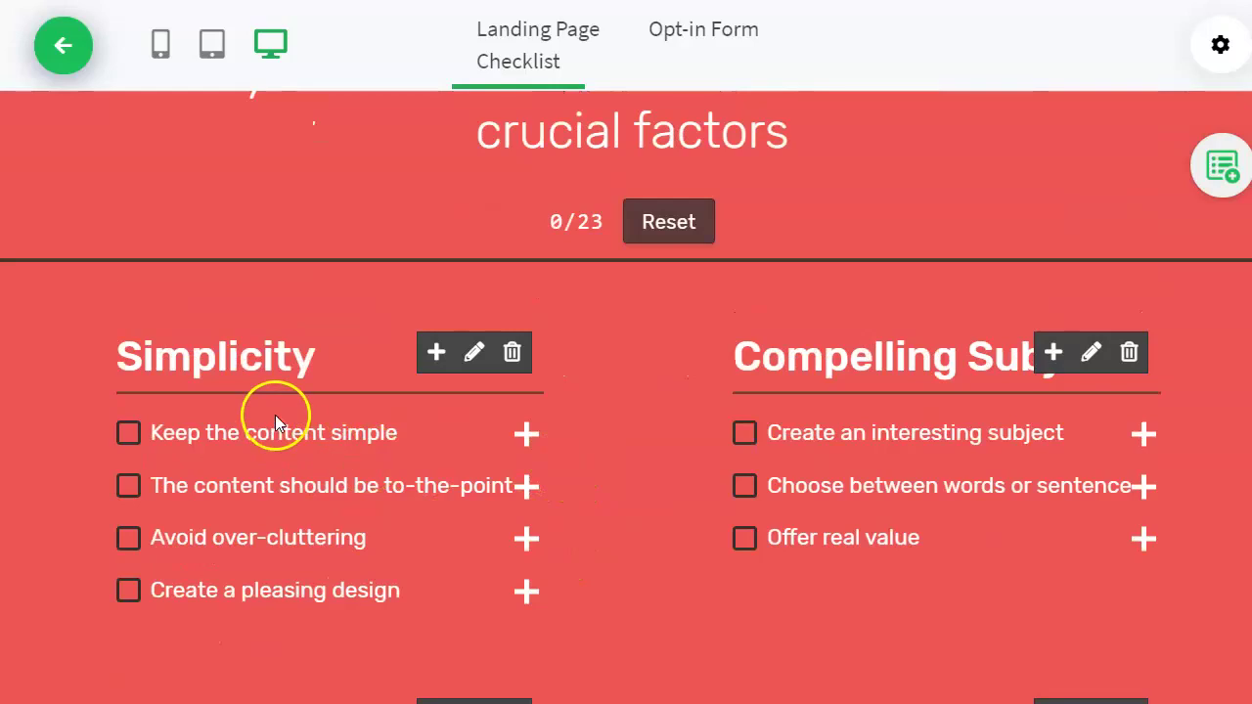
{"action": "scroll", "coordinate": [685, 419], "scroll_direction": "down", "scroll_amount": 2}
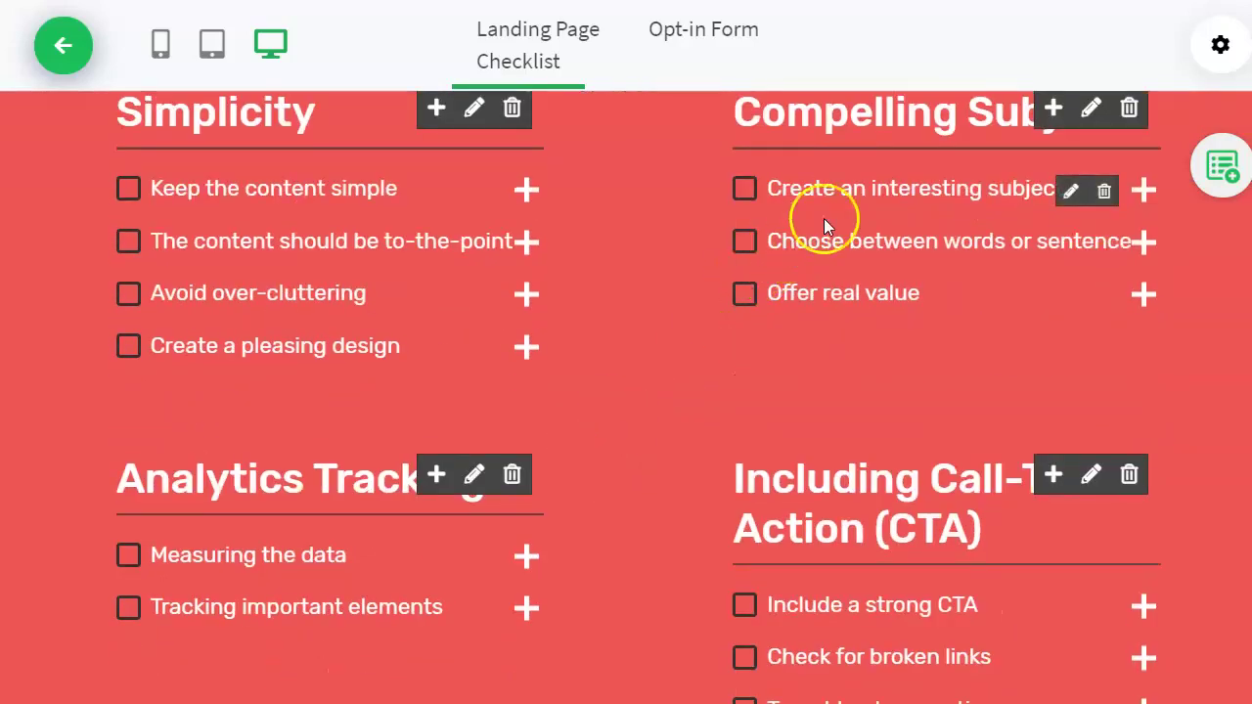
{"action": "scroll", "coordinate": [1047, 292], "scroll_direction": "up", "scroll_amount": 1}
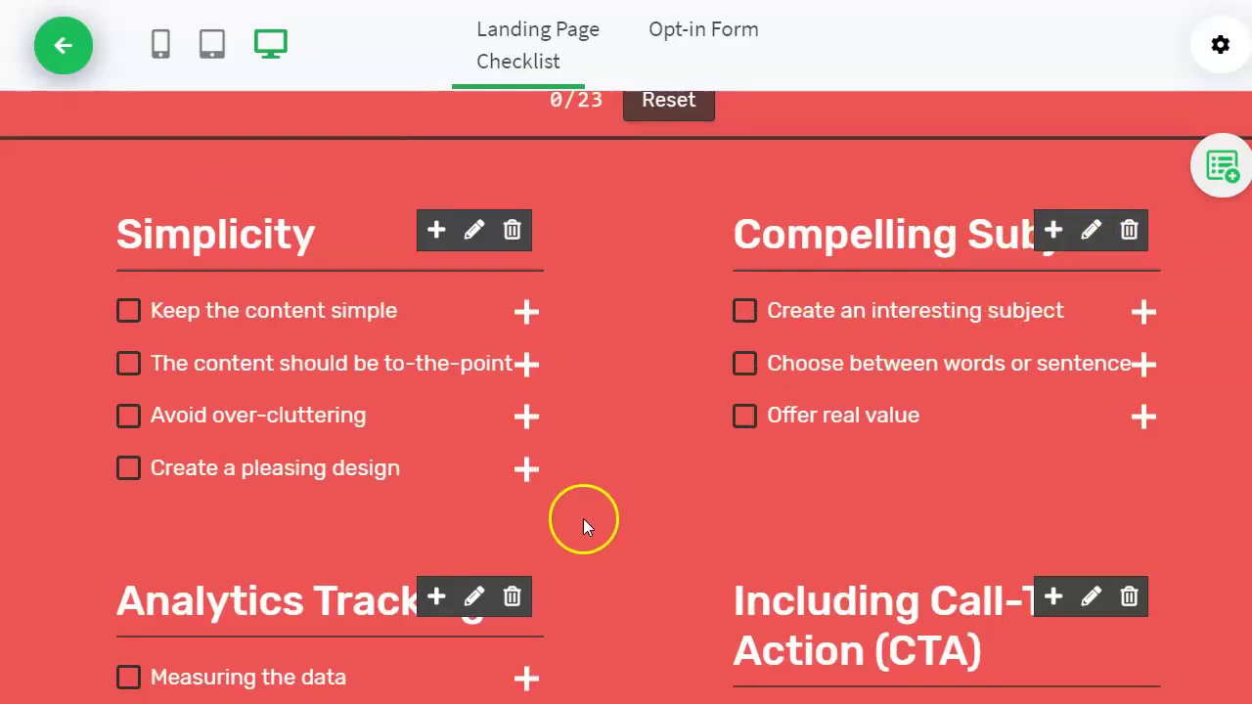
{"action": "scroll", "coordinate": [581, 519], "scroll_direction": "down", "scroll_amount": 1}
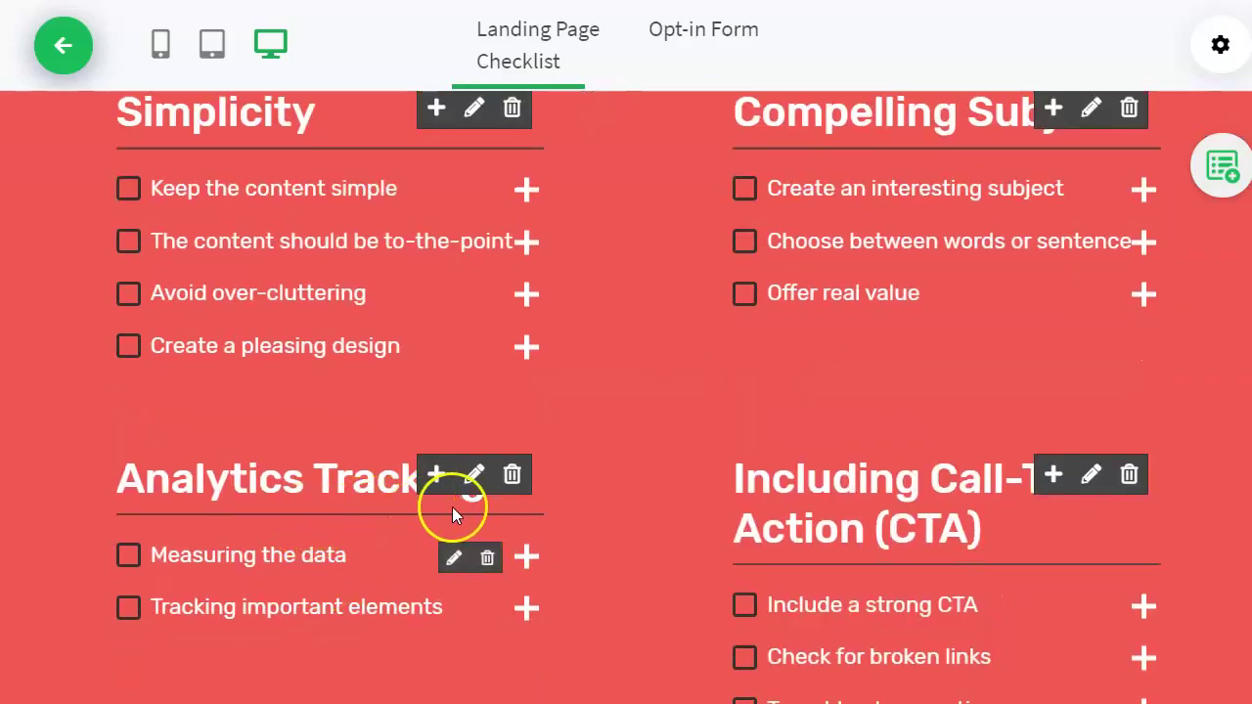
{"action": "scroll", "coordinate": [452, 506], "scroll_direction": "down", "scroll_amount": 1}
{"action": "scroll", "coordinate": [959, 366], "scroll_direction": "down", "scroll_amount": 2}
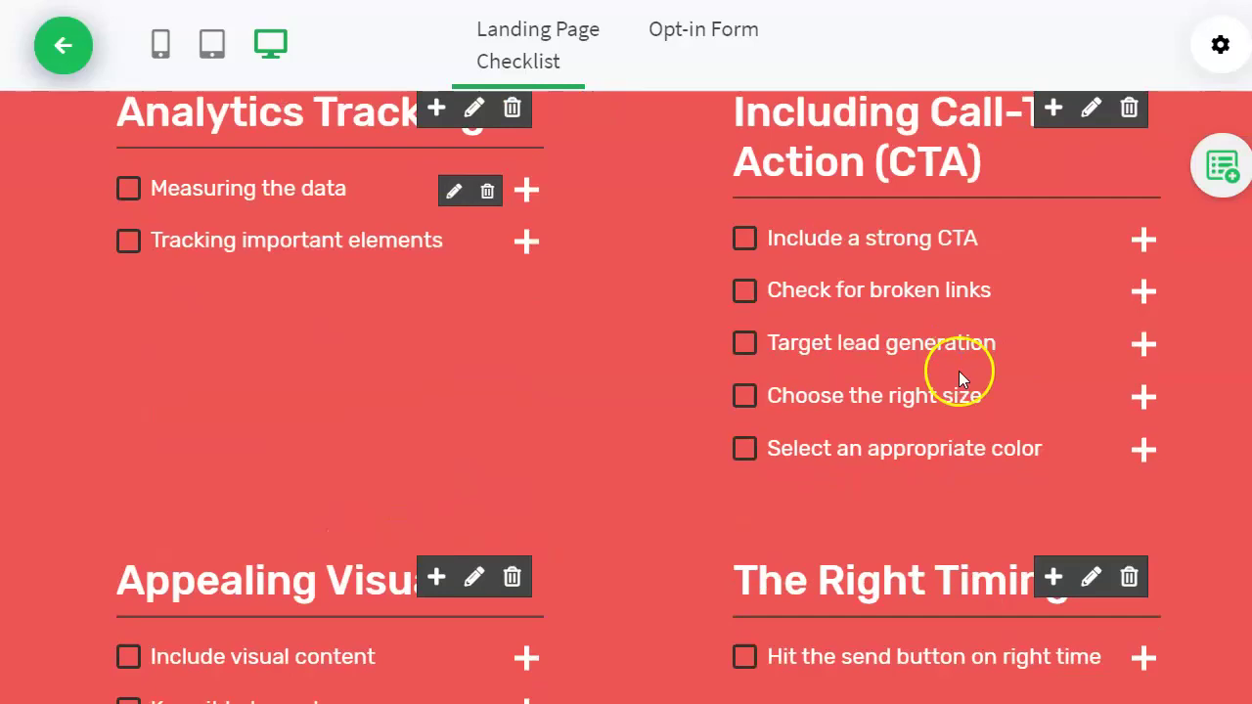
{"action": "scroll", "coordinate": [959, 370], "scroll_direction": "down", "scroll_amount": 2}
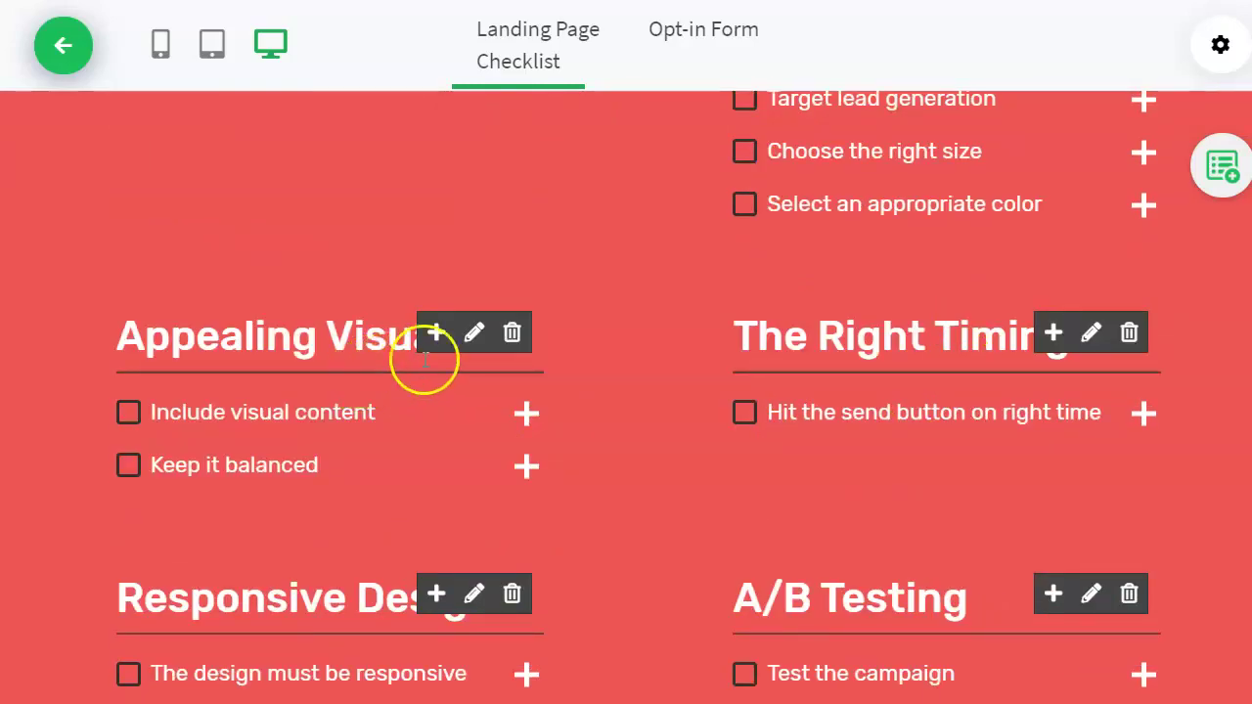
{"action": "left_click", "coordinate": [474, 336]}
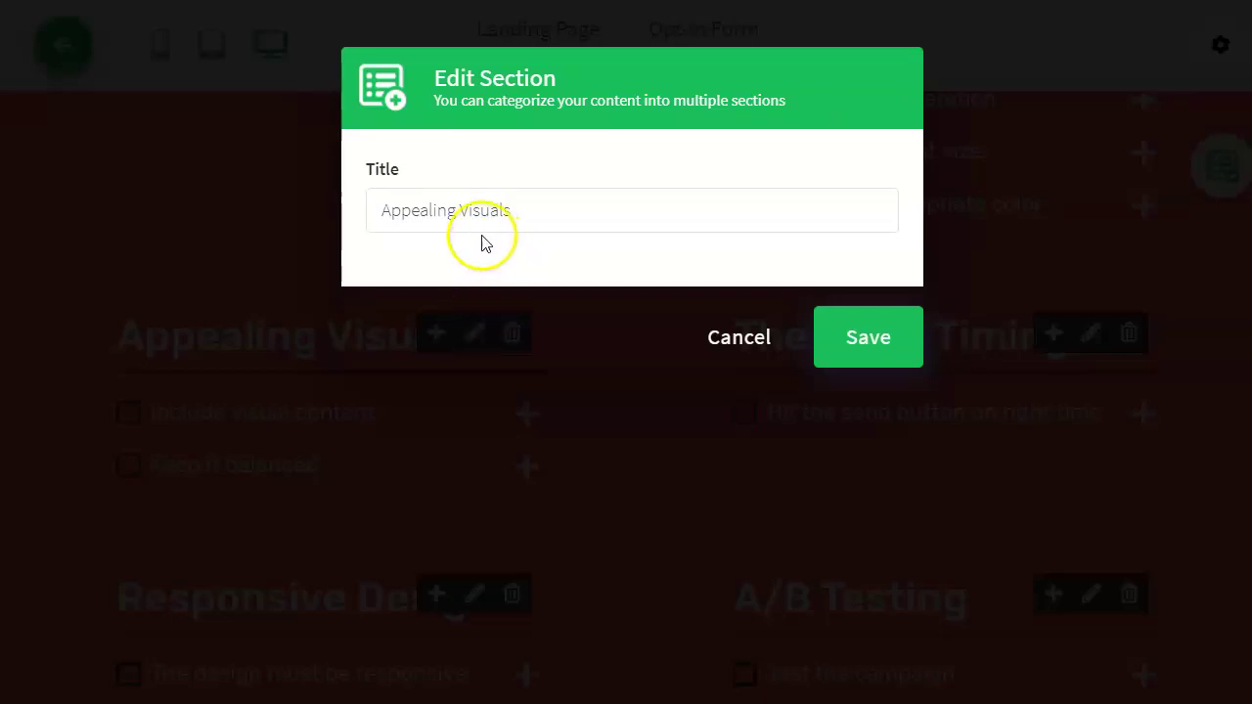
{"action": "left_click", "coordinate": [714, 337]}
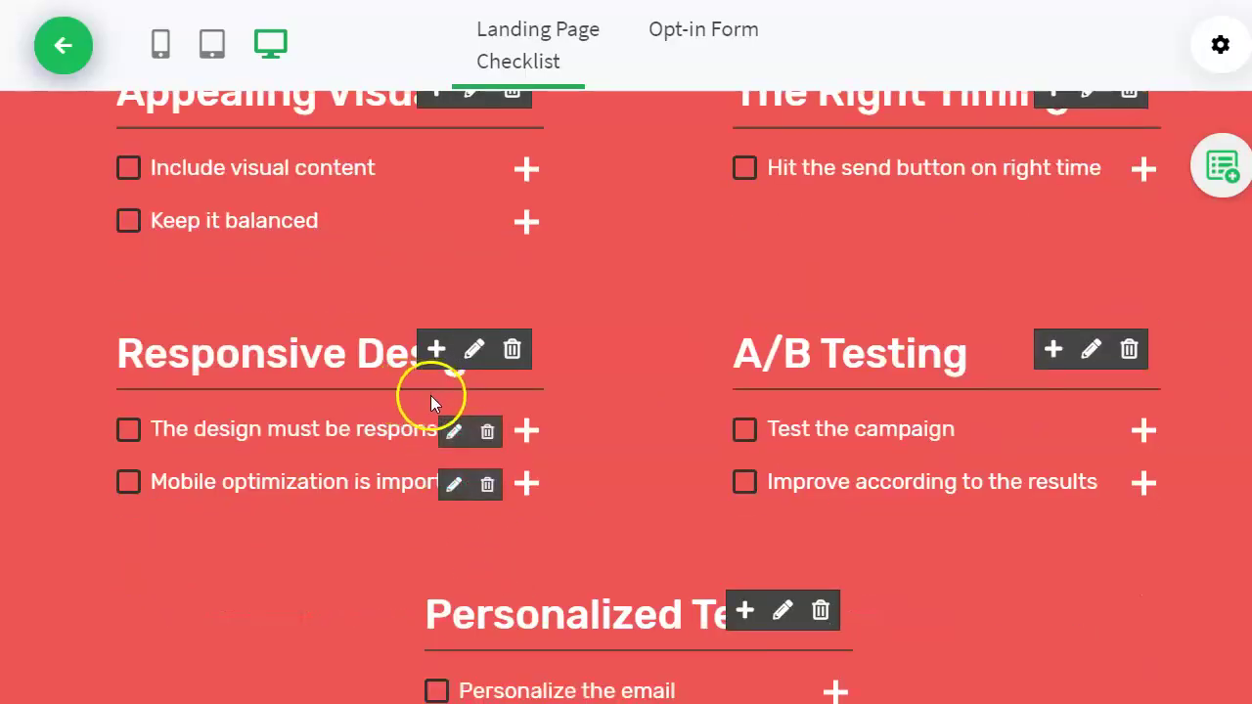
{"action": "scroll", "coordinate": [832, 415], "scroll_direction": "down", "scroll_amount": 2}
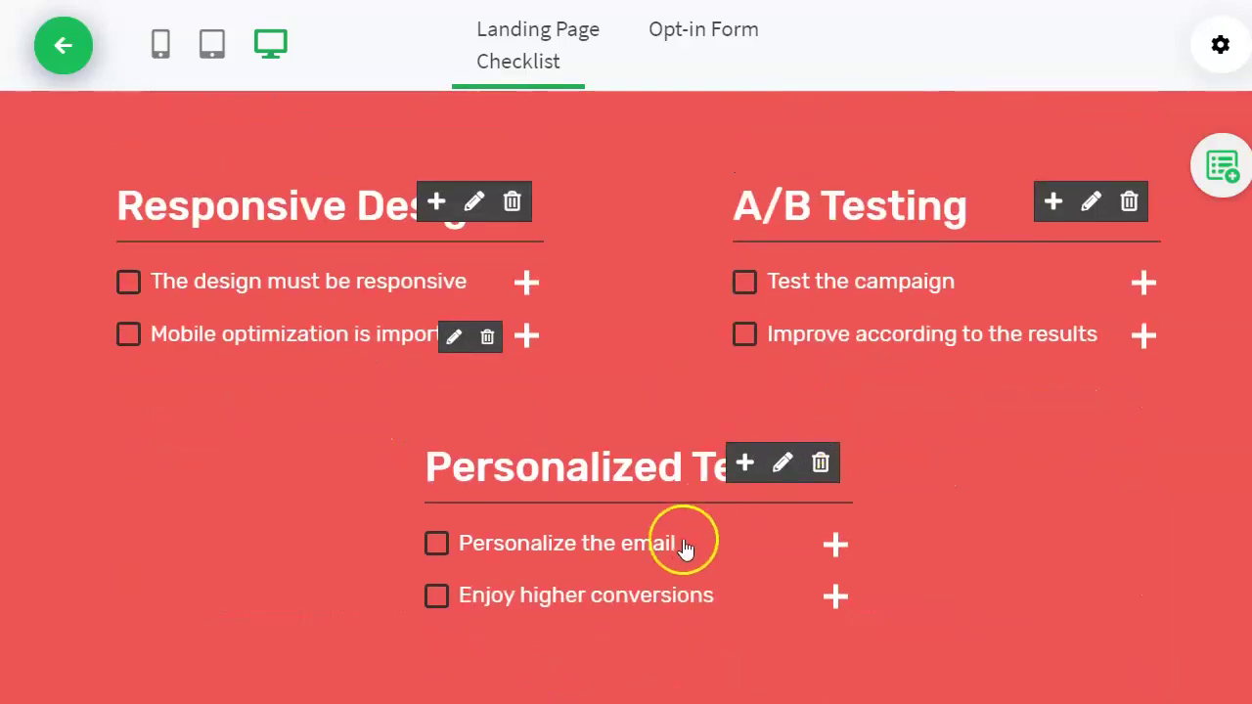
{"action": "scroll", "coordinate": [657, 547], "scroll_direction": "up", "scroll_amount": 10}
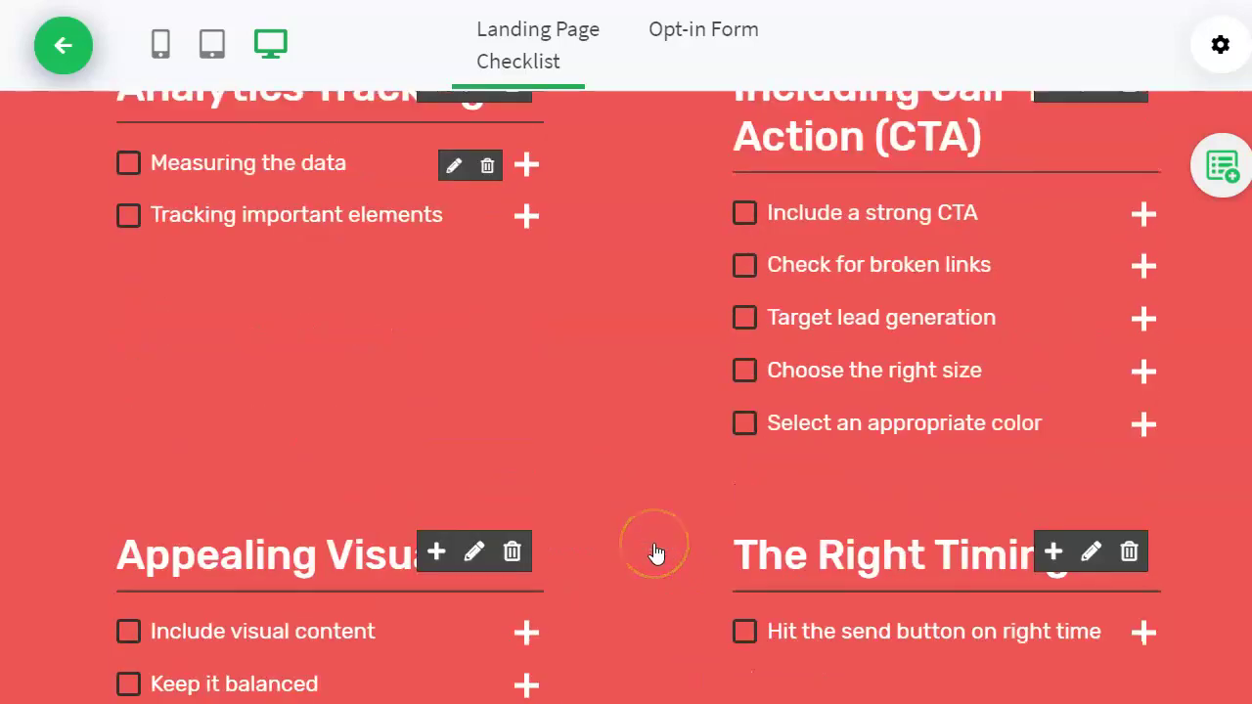
{"action": "scroll", "coordinate": [653, 543], "scroll_direction": "down", "scroll_amount": 1}
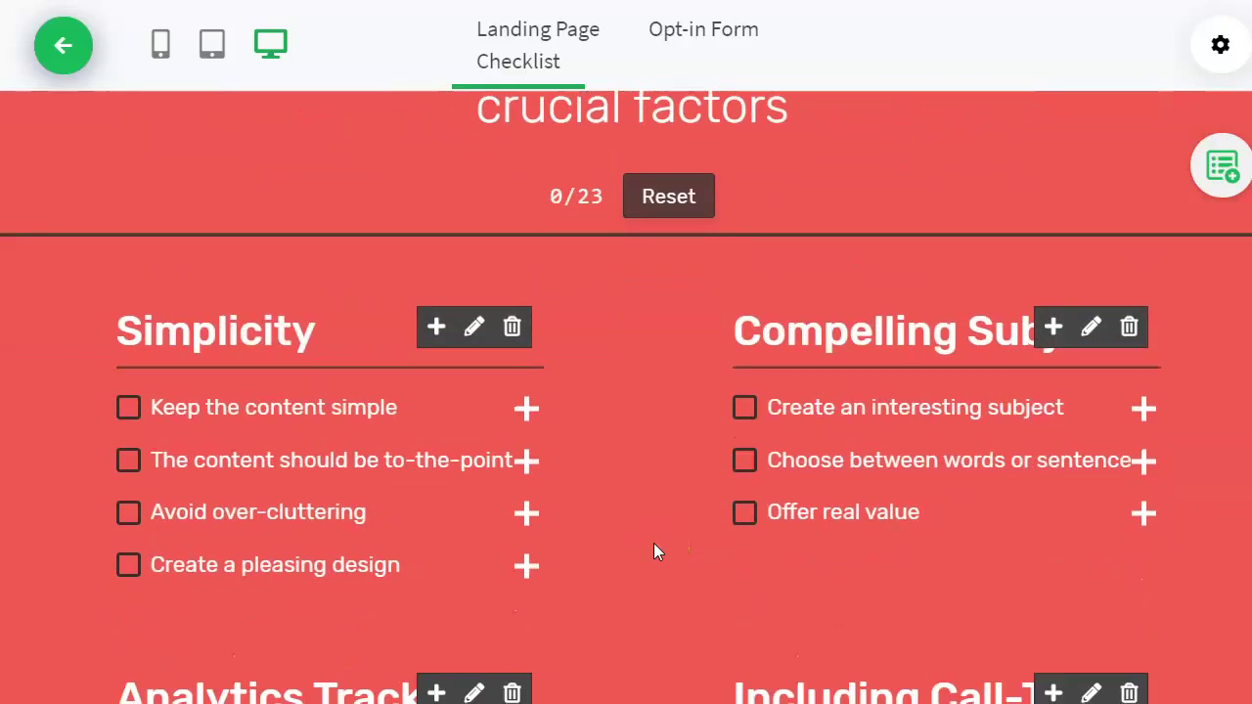
{"action": "left_click", "coordinate": [289, 433]}
Expand and tick Keep the content simple and the to-the-point item, then untick the latter
{"action": "left_click", "coordinate": [526, 409]}
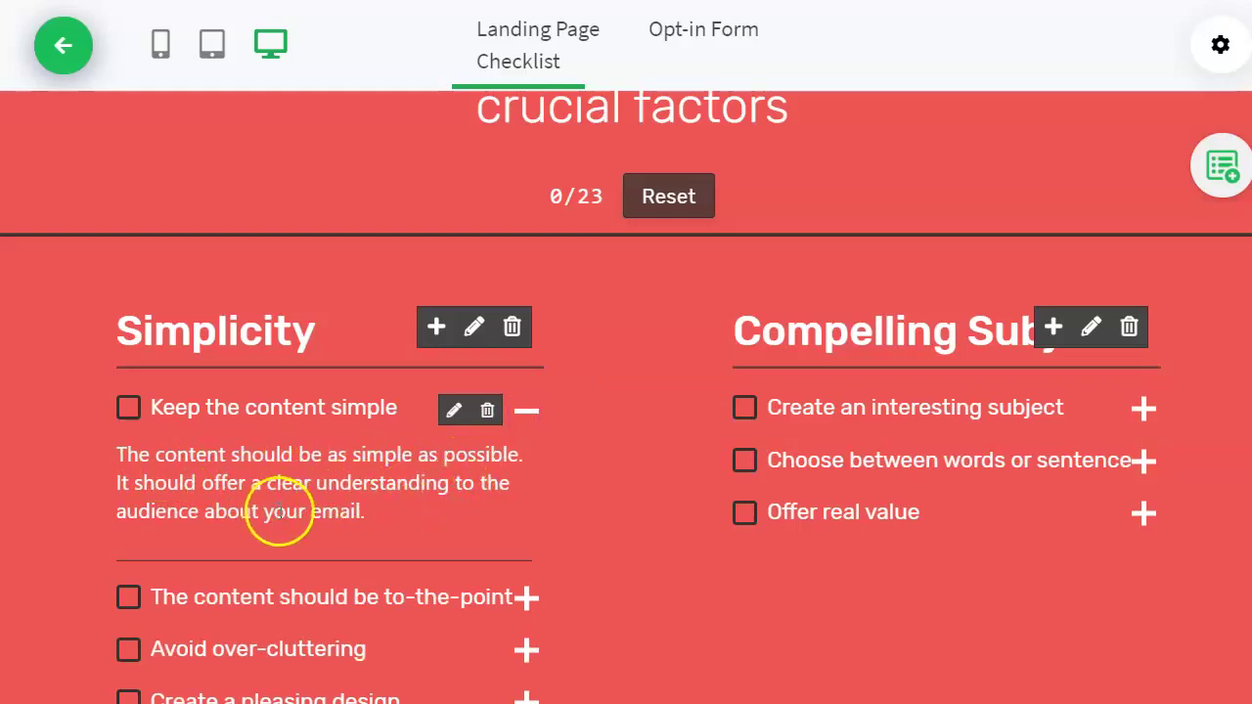
{"action": "scroll", "coordinate": [343, 508], "scroll_direction": "down", "scroll_amount": 1}
{"action": "scroll", "coordinate": [333, 503], "scroll_direction": "up", "scroll_amount": 1}
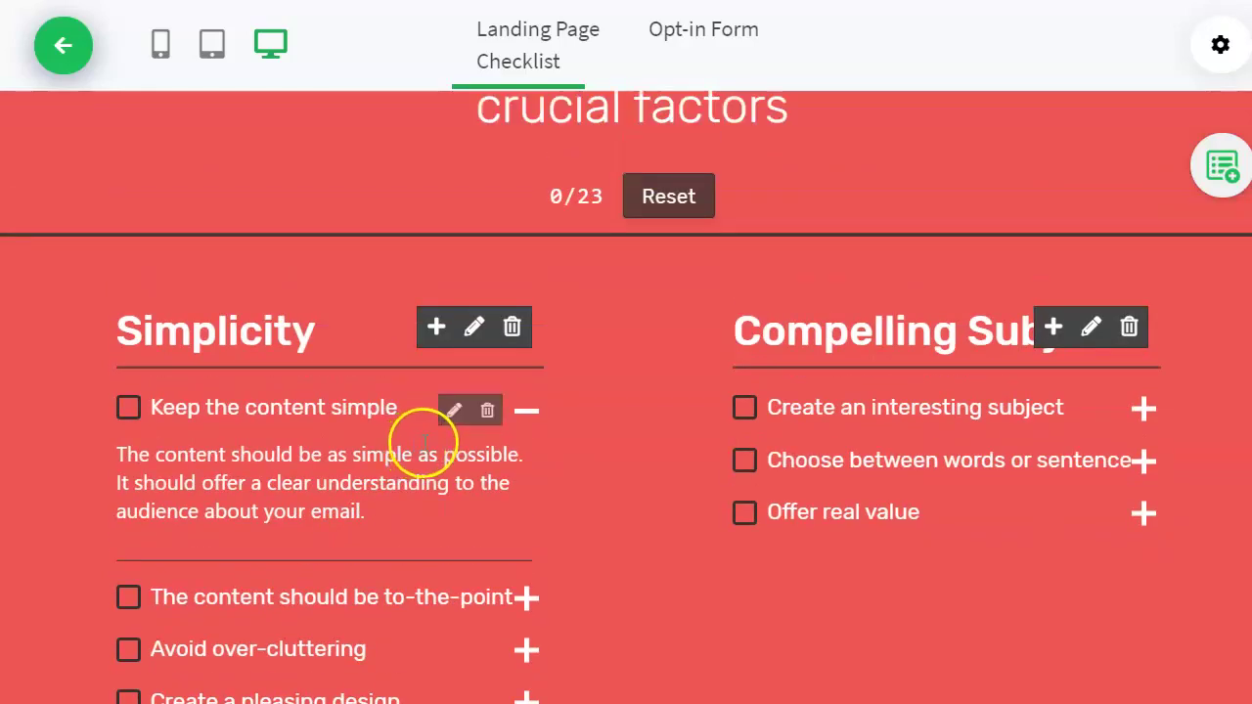
{"action": "left_click", "coordinate": [130, 410]}
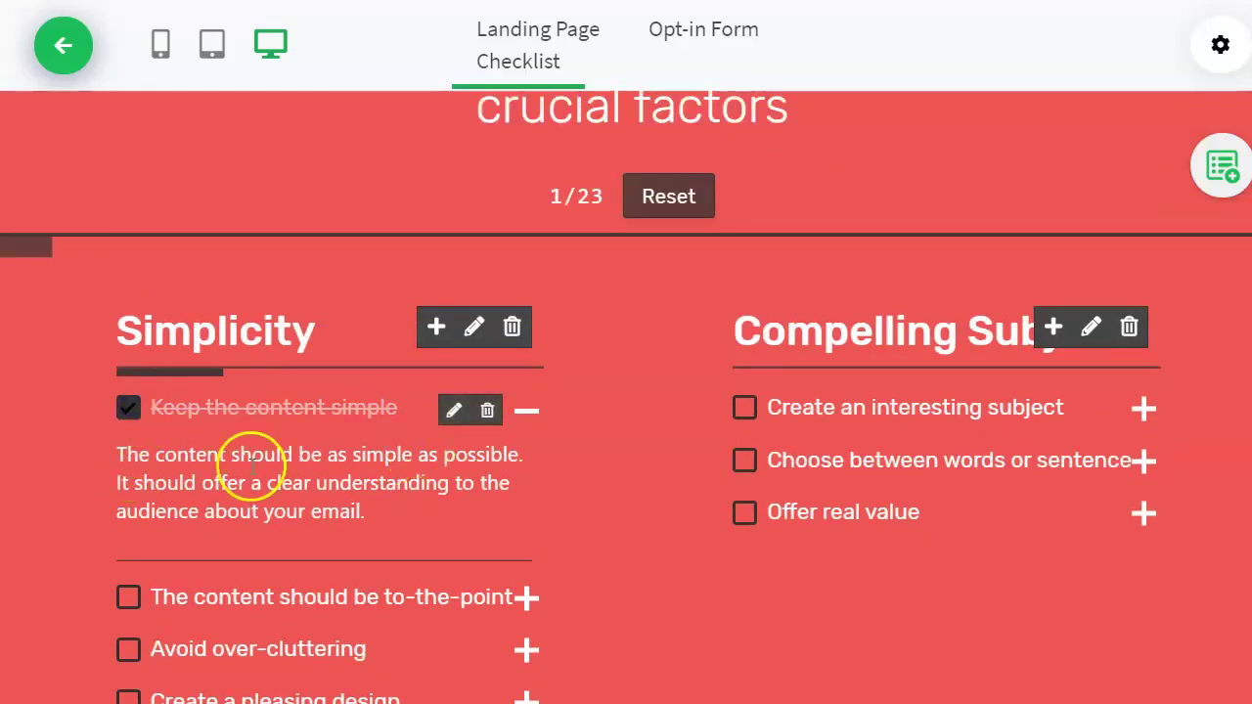
{"action": "scroll", "coordinate": [271, 551], "scroll_direction": "down", "scroll_amount": 1}
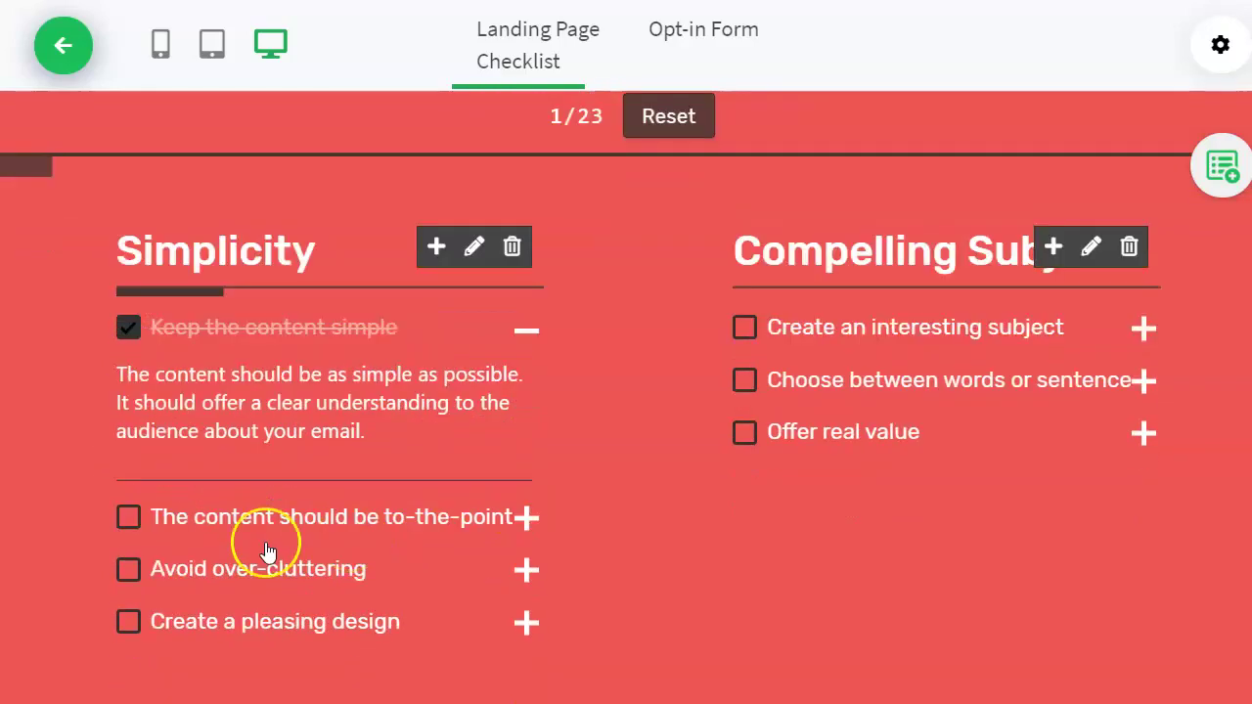
{"action": "left_click", "coordinate": [331, 479]}
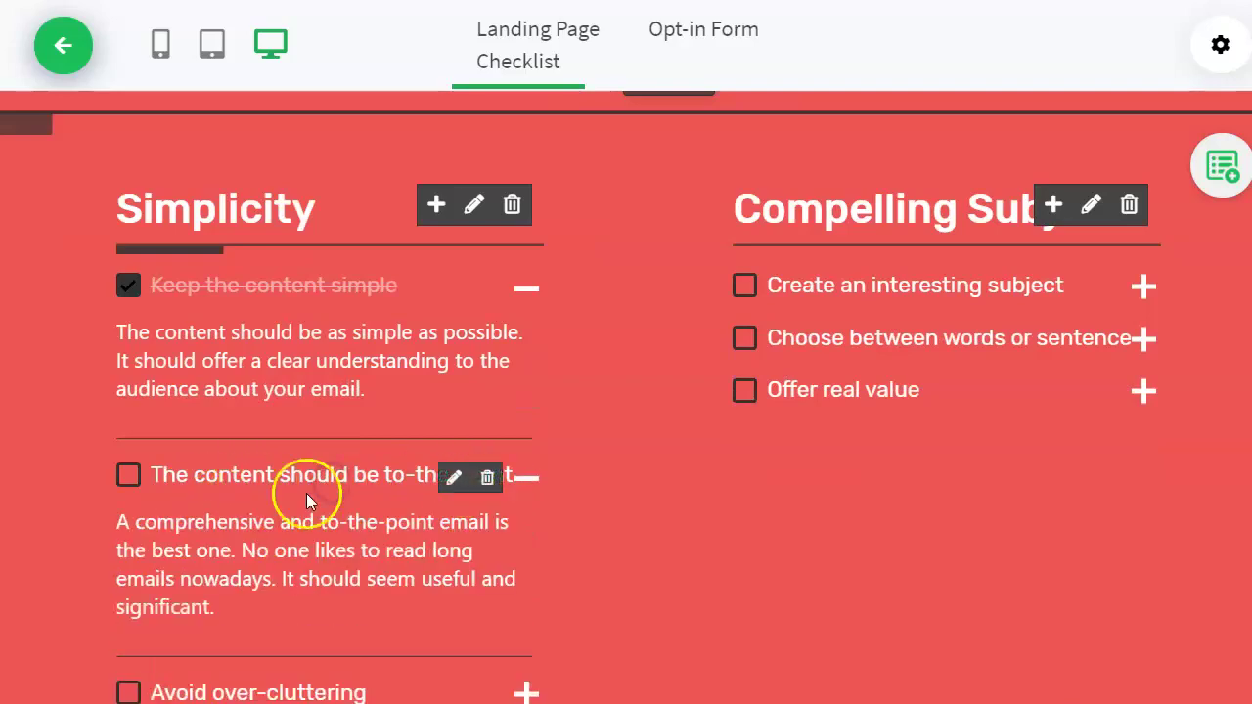
{"action": "scroll", "coordinate": [349, 501], "scroll_direction": "down", "scroll_amount": 1}
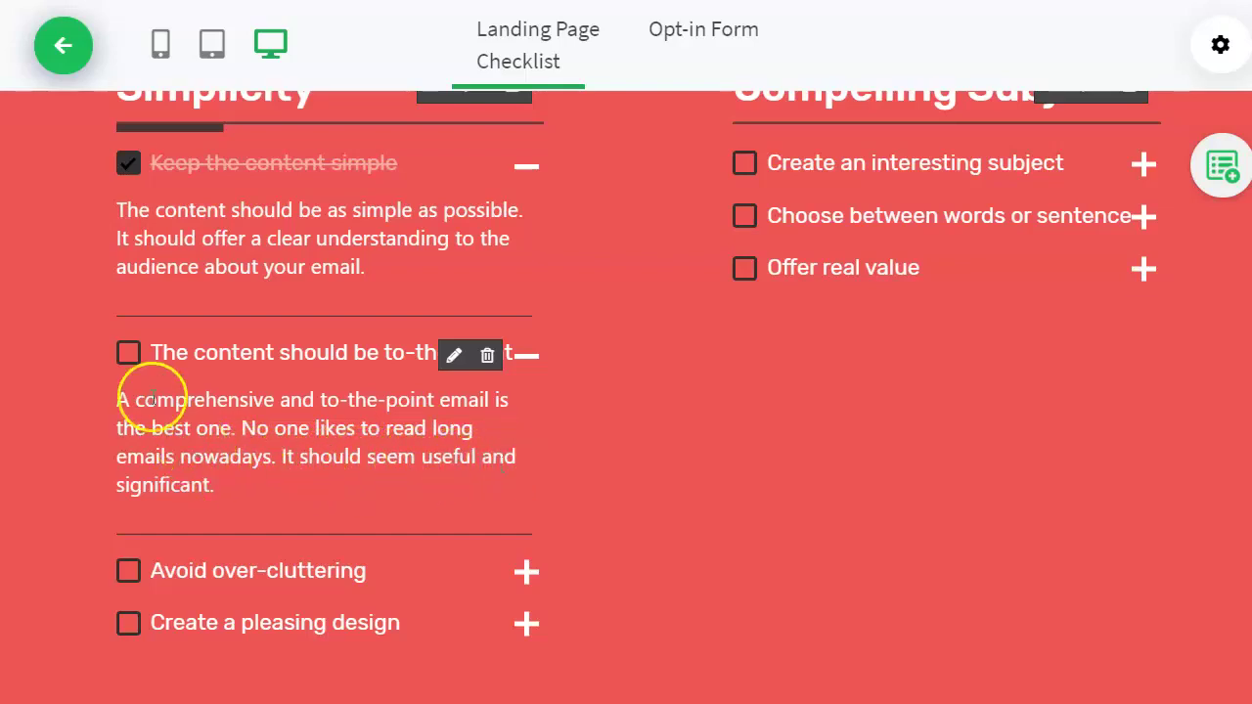
{"action": "left_click", "coordinate": [129, 356]}
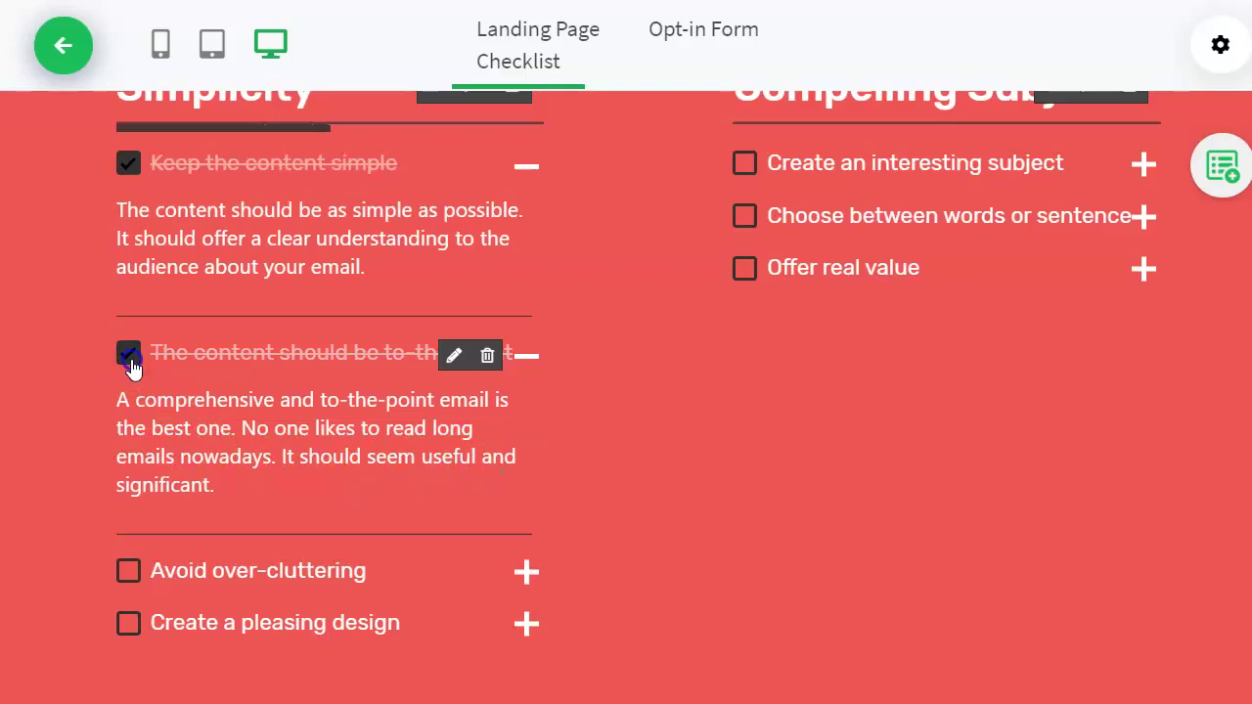
{"action": "left_click", "coordinate": [129, 356]}
Untick Keep the content simple to return to 0/23 and open its Edit Option dialog
{"action": "left_click", "coordinate": [129, 162]}
{"action": "scroll", "coordinate": [498, 419], "scroll_direction": "up", "scroll_amount": 4}
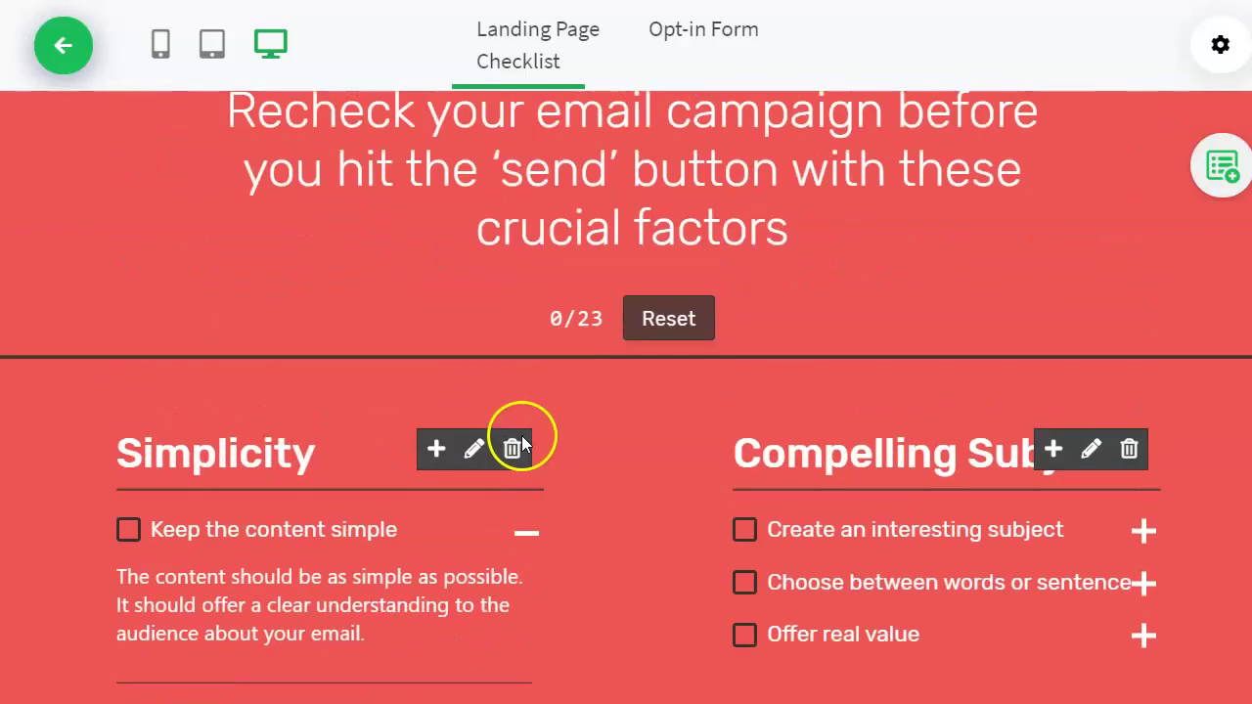
{"action": "scroll", "coordinate": [539, 448], "scroll_direction": "down", "scroll_amount": 4}
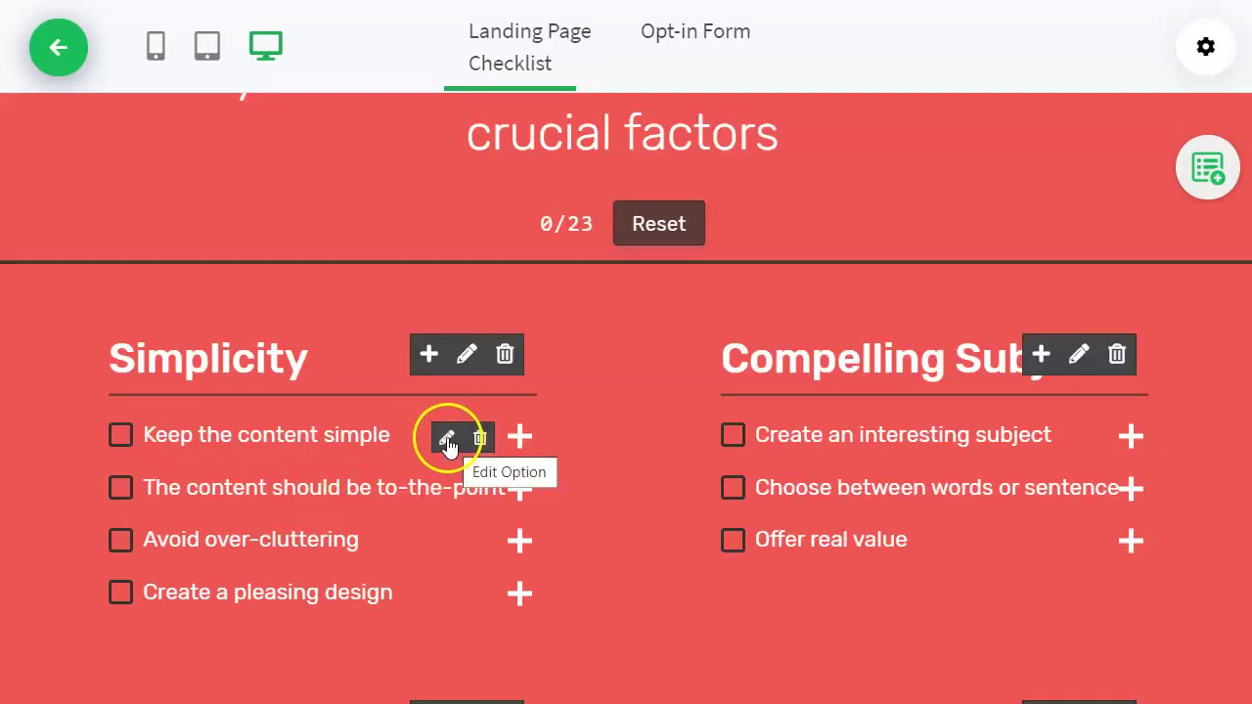
{"action": "left_click", "coordinate": [447, 440]}
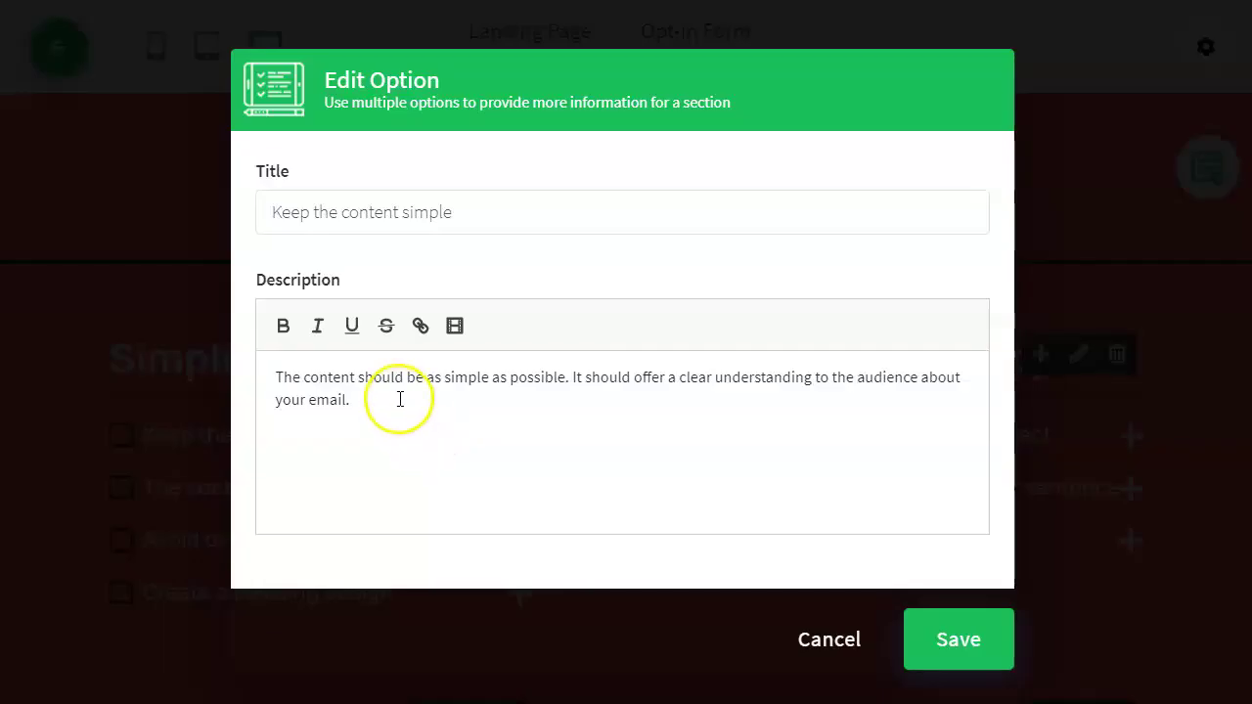
Embed the pasted YouTube video address into the Keep the content simple description
{"action": "left_click", "coordinate": [459, 330]}
{"action": "right_click", "coordinate": [313, 355]}
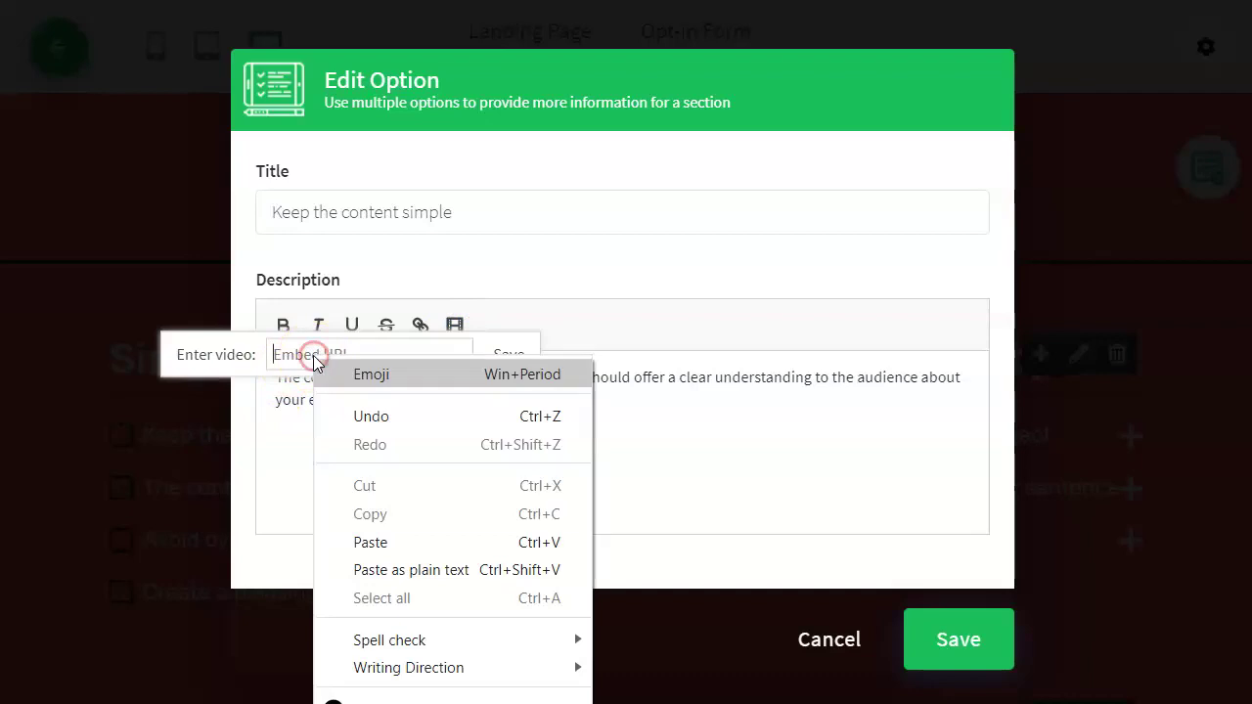
{"action": "left_click", "coordinate": [371, 542]}
{"action": "left_click", "coordinate": [498, 353]}
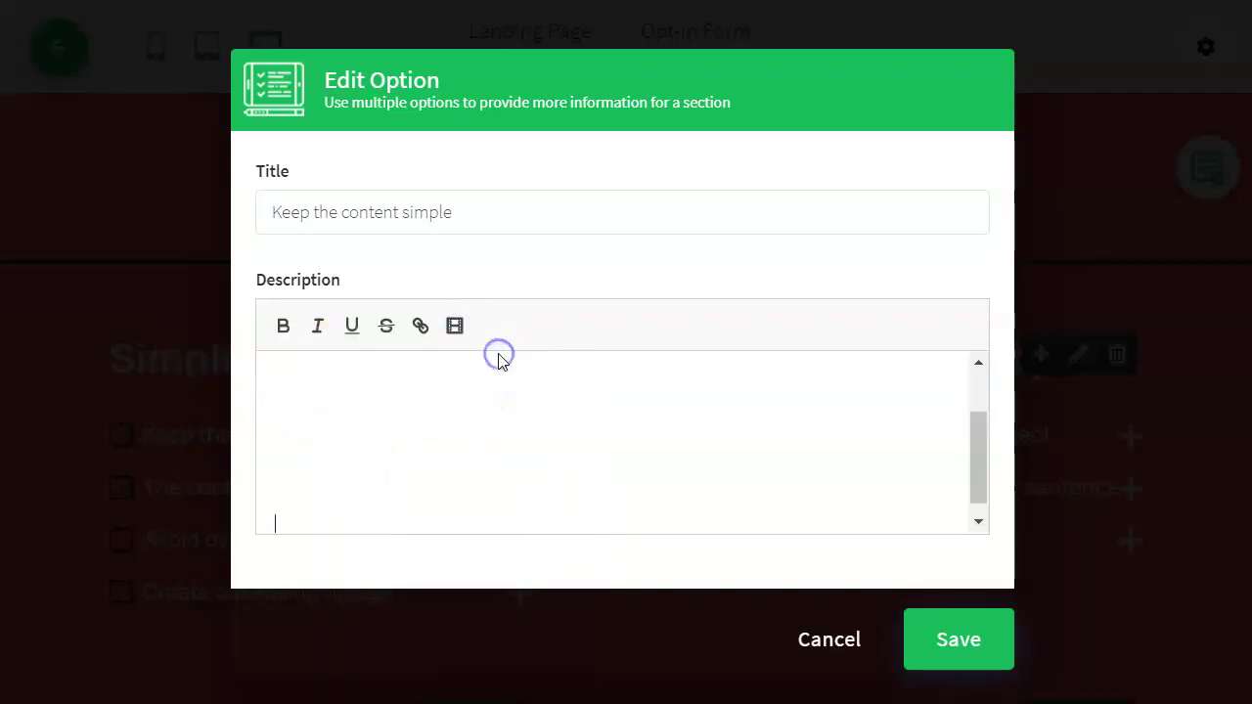
Cut the old description paragraph and delete the blank line above the video
{"action": "scroll", "coordinate": [546, 430], "scroll_direction": "up", "scroll_amount": 2}
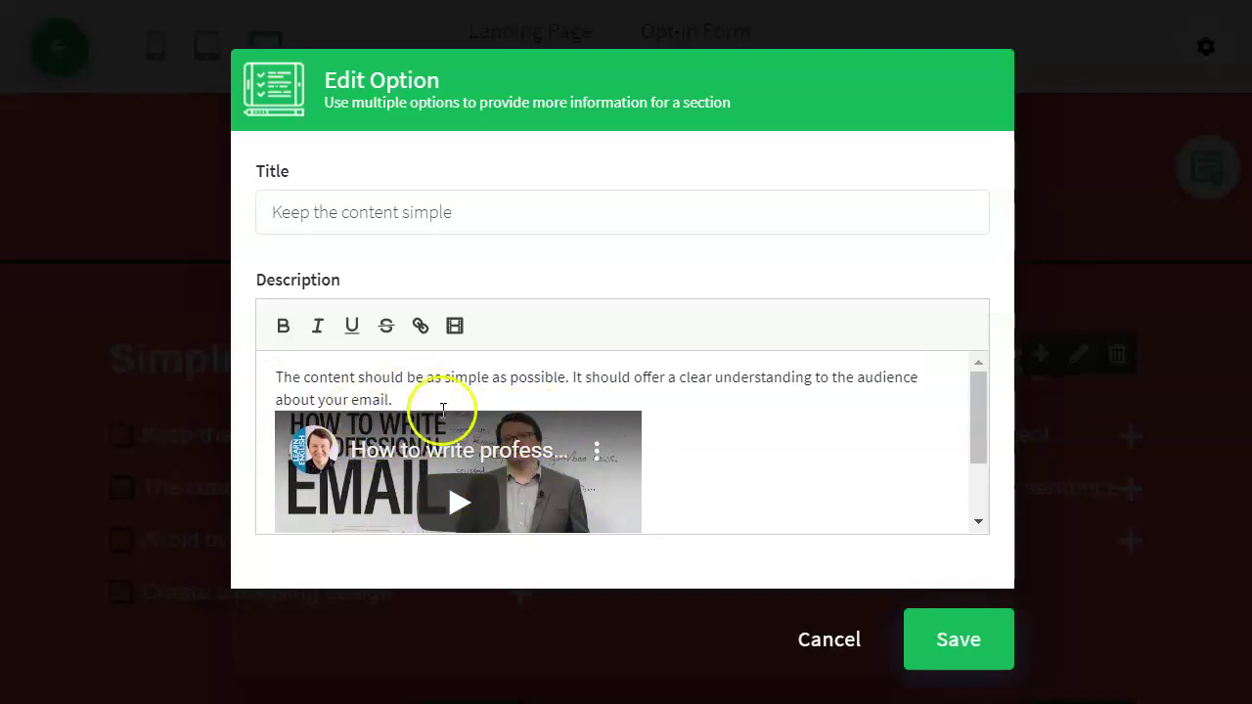
{"action": "left_click_drag", "start_coordinate": [412, 397], "coordinate": [255, 370]}
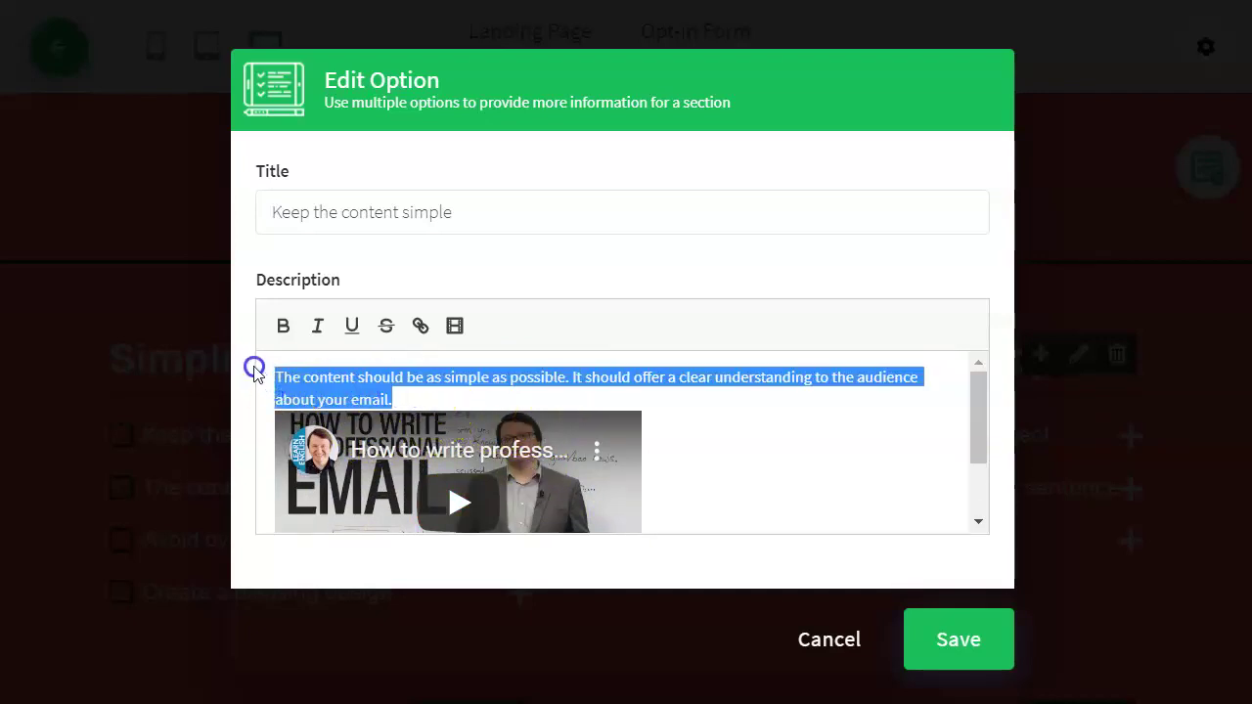
{"action": "right_click", "coordinate": [321, 385]}
{"action": "left_click", "coordinate": [396, 452]}
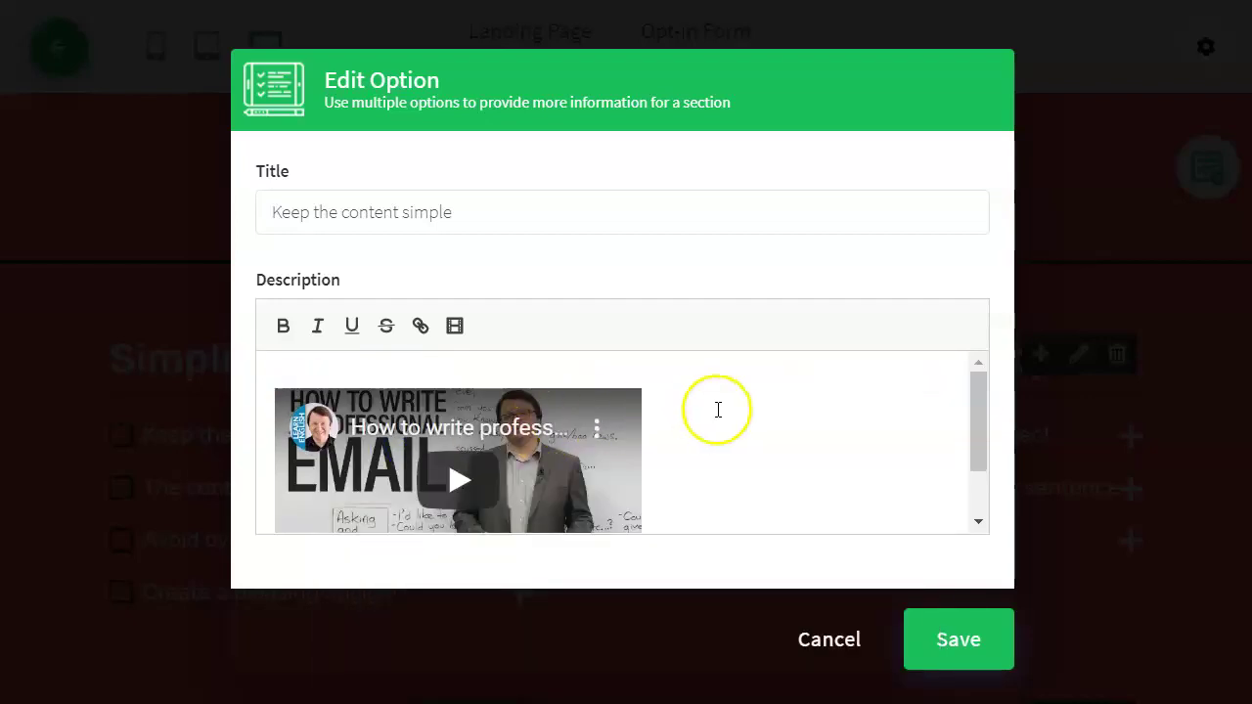
{"action": "key", "text": "BackSpace"}
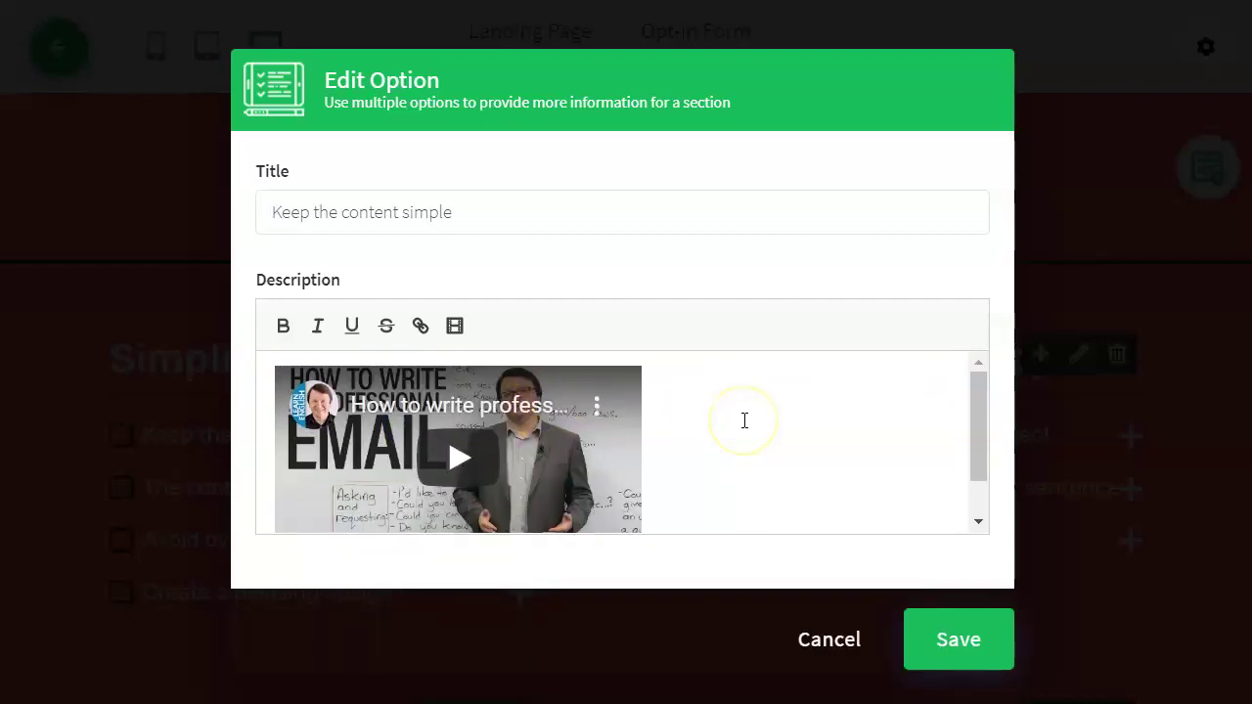
Paste the sentence about simple, clear content below the video and select a phrase in it
{"action": "scroll", "coordinate": [732, 498], "scroll_direction": "down", "scroll_amount": 1}
{"action": "left_click", "coordinate": [722, 480]}
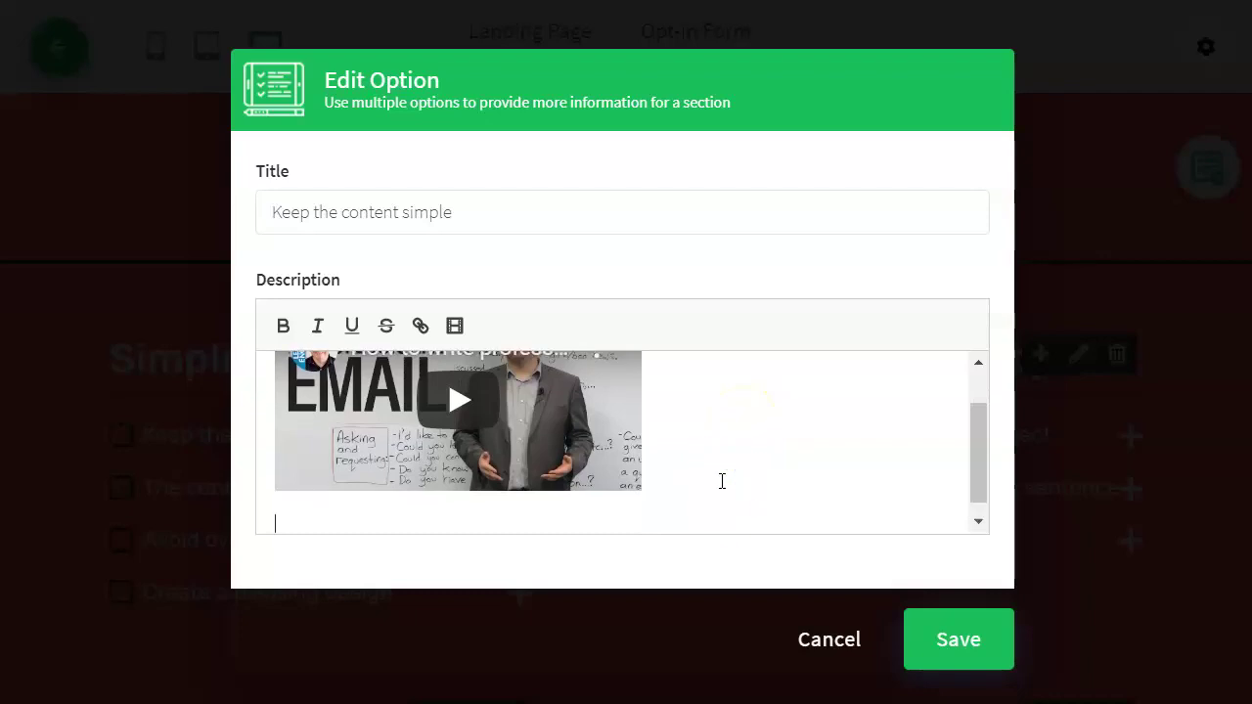
{"action": "key", "text": "ctrl+v"}
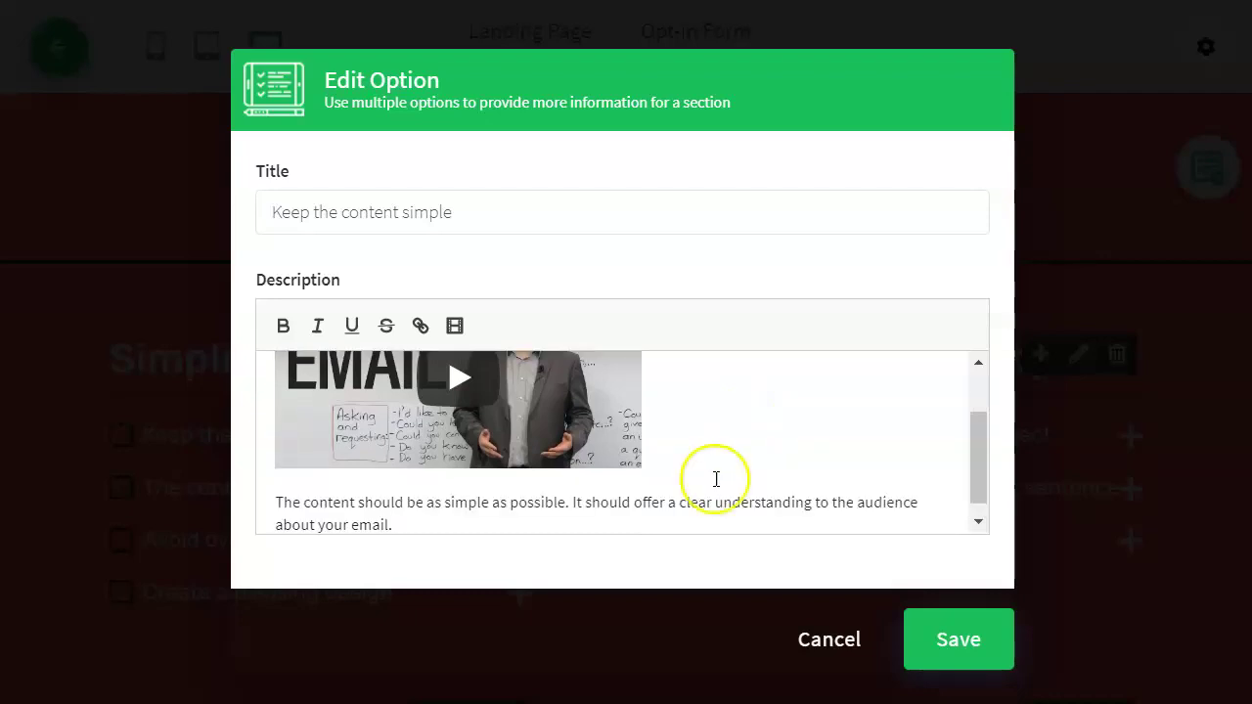
{"action": "scroll", "coordinate": [717, 478], "scroll_direction": "up", "scroll_amount": 2}
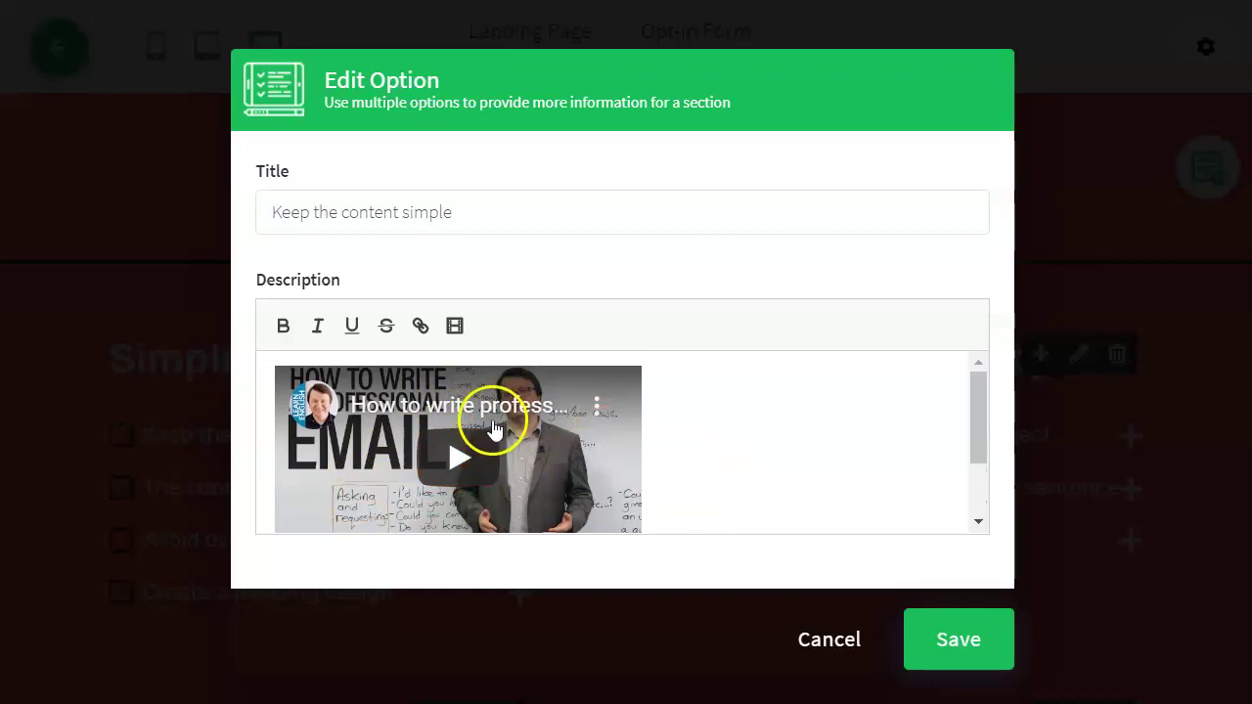
{"action": "scroll", "coordinate": [476, 389], "scroll_direction": "down", "scroll_amount": 2}
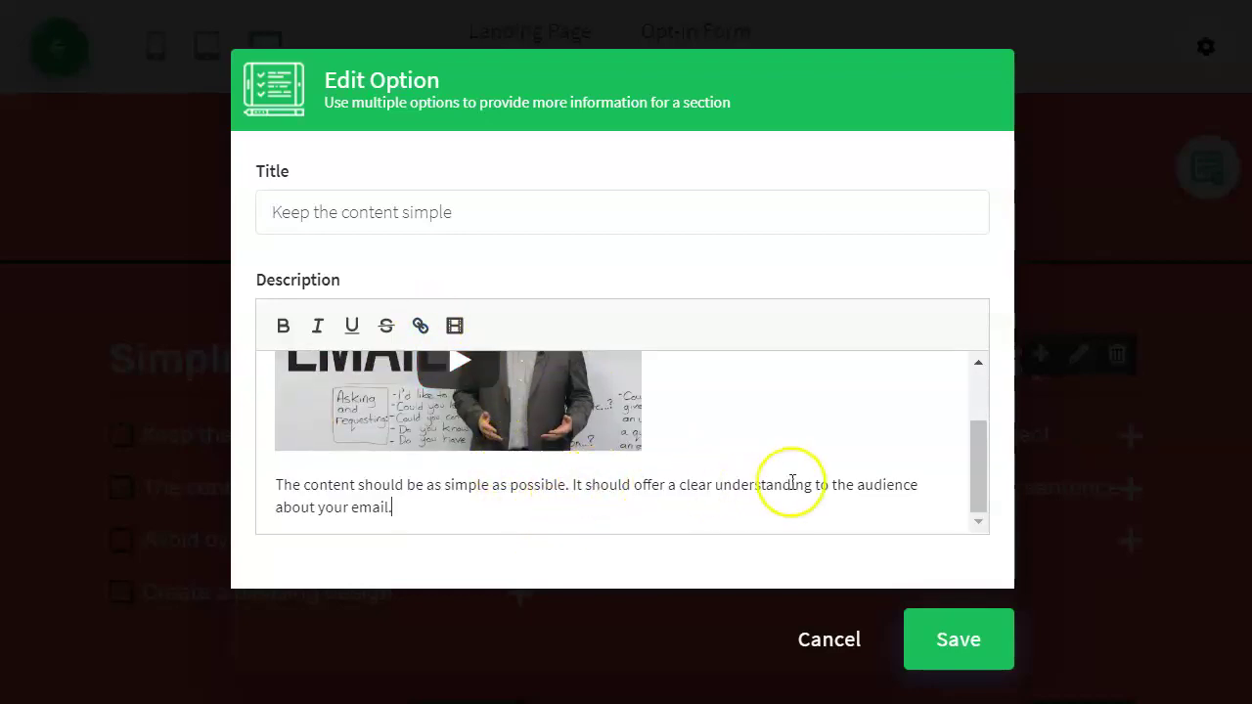
{"action": "left_click_drag", "start_coordinate": [811, 483], "coordinate": [587, 488]}
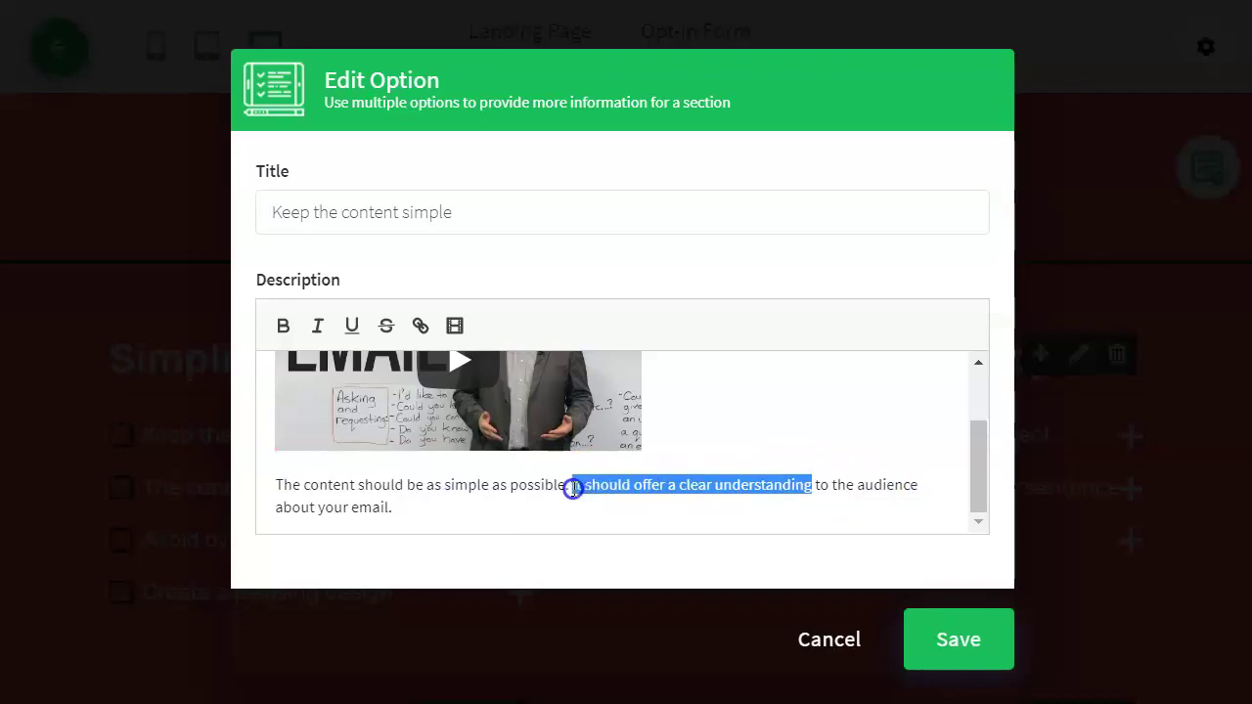
{"action": "left_click", "coordinate": [418, 328]}
{"action": "key", "text": "End"}
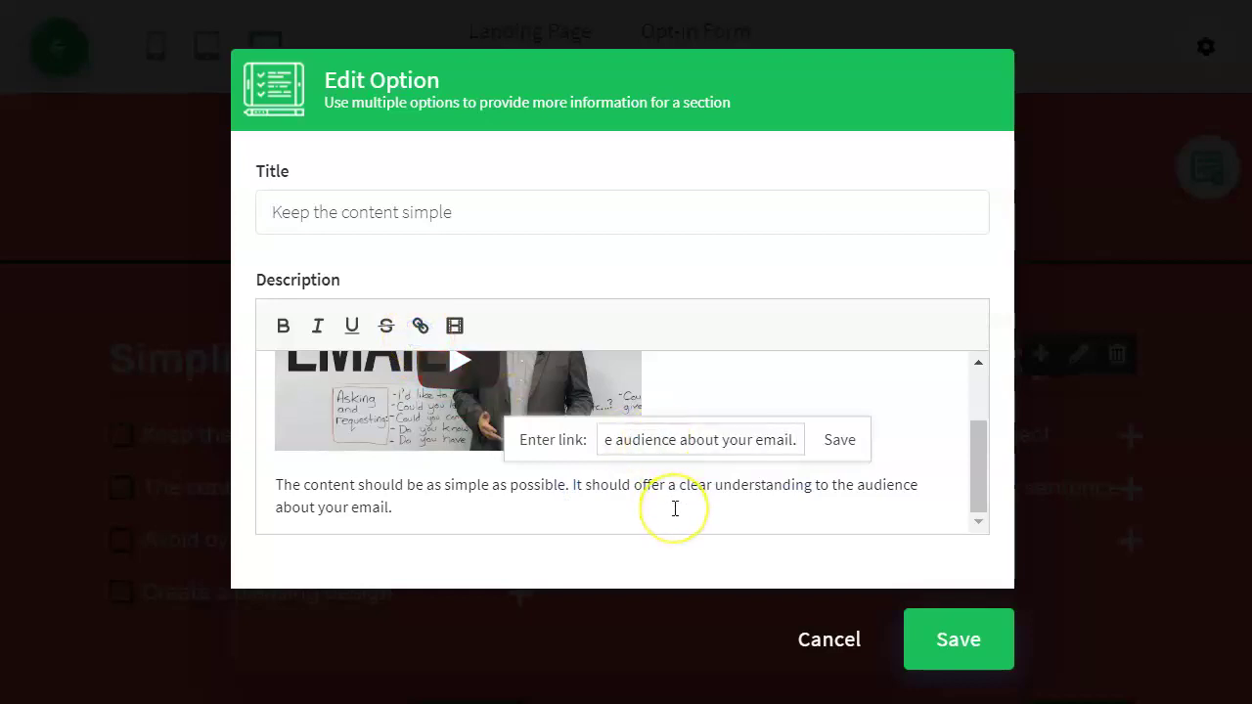
{"action": "key", "text": "ctrl+a"}
{"action": "type", "text": "htt"}
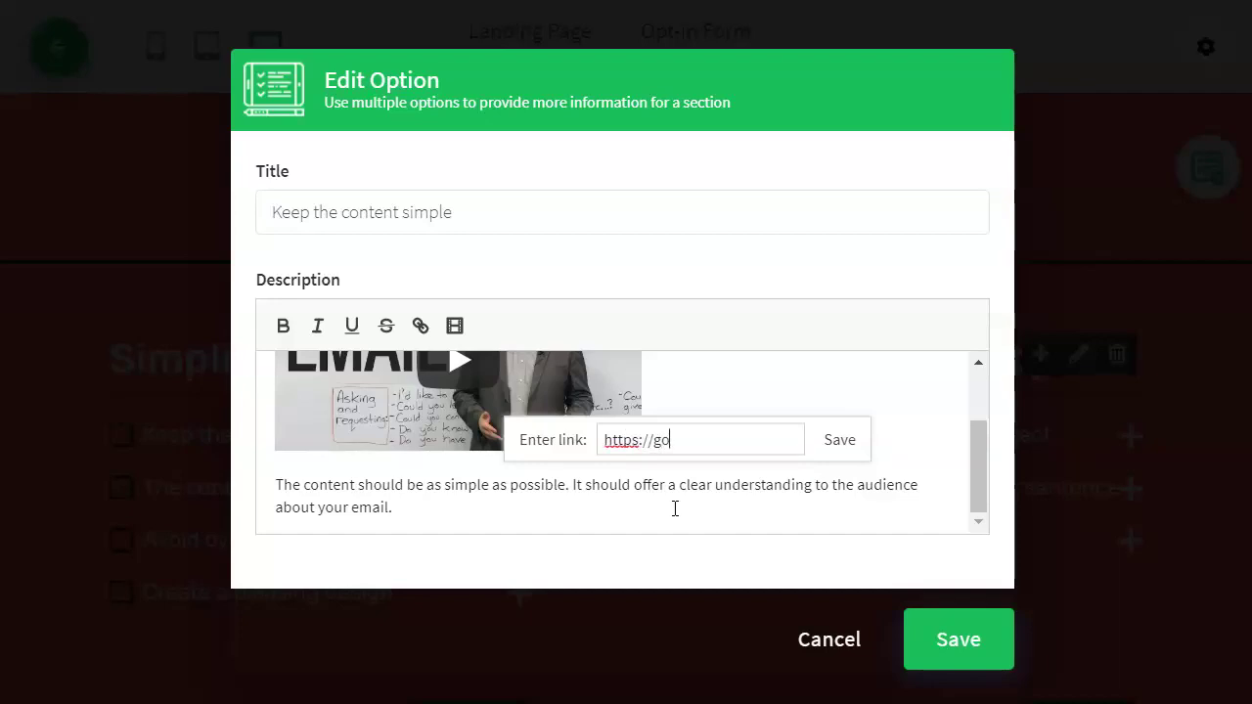
{"action": "left_click", "coordinate": [838, 442]}
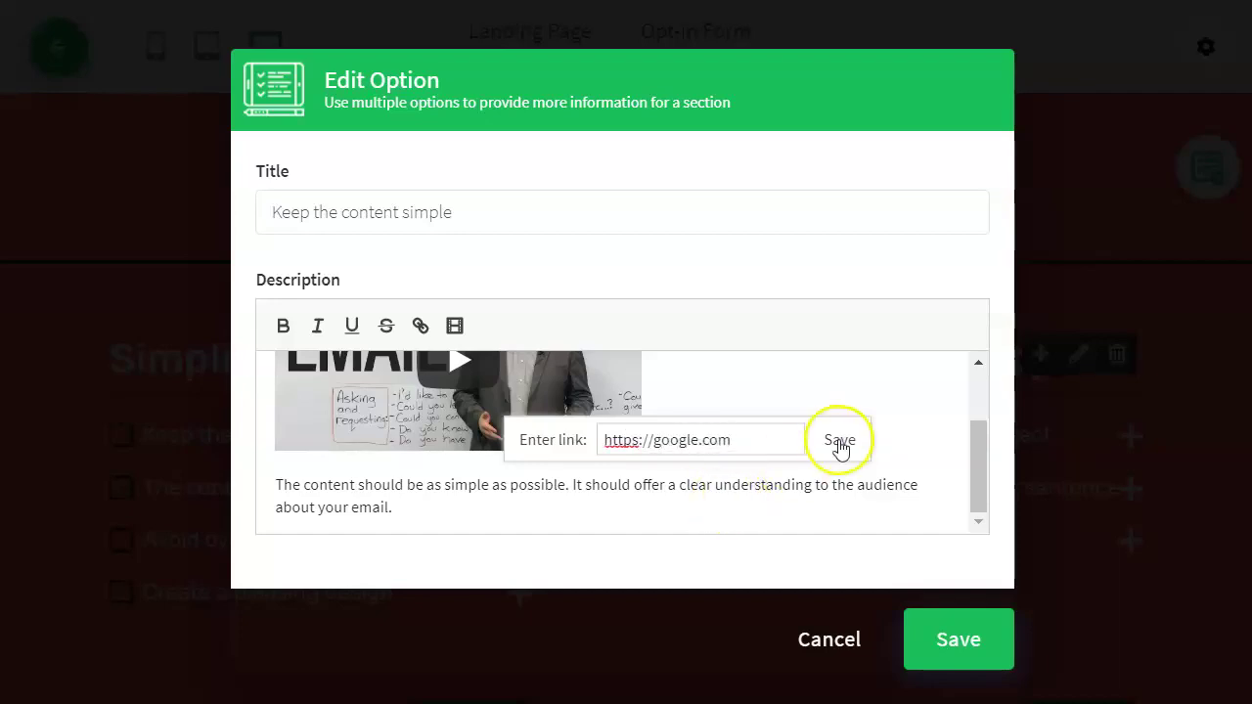
{"action": "left_click", "coordinate": [852, 476]}
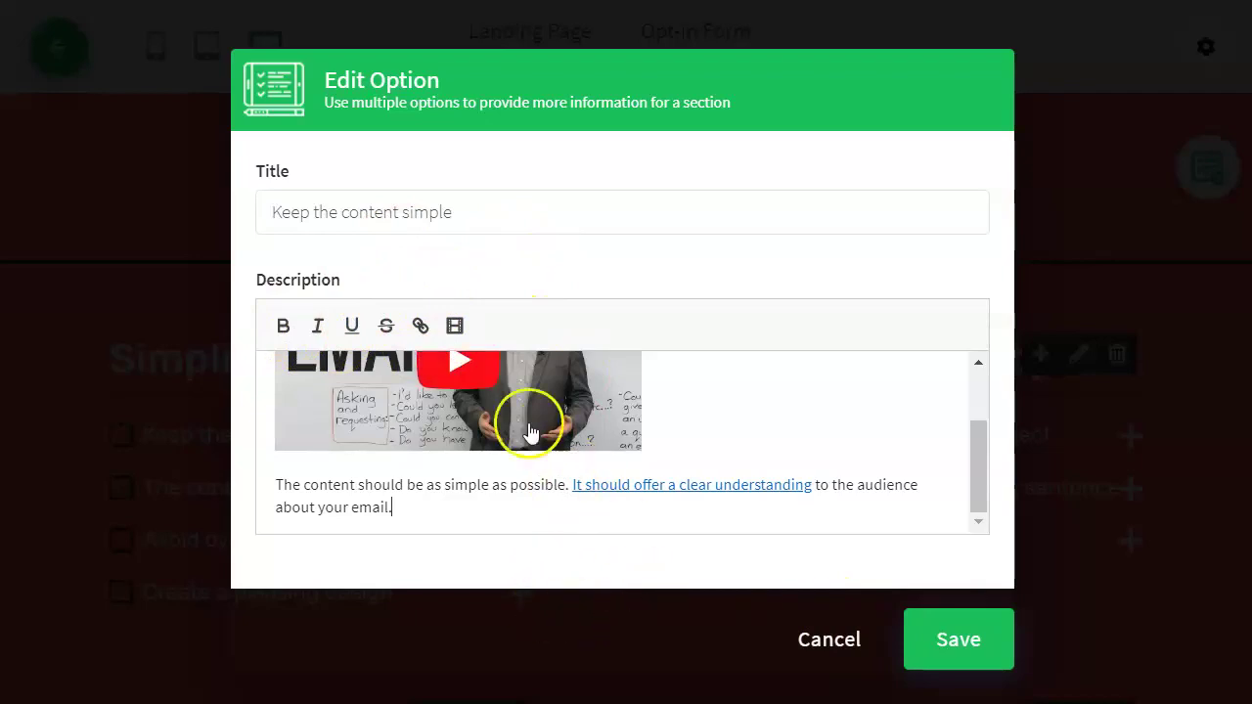
{"action": "left_click", "coordinate": [830, 662]}
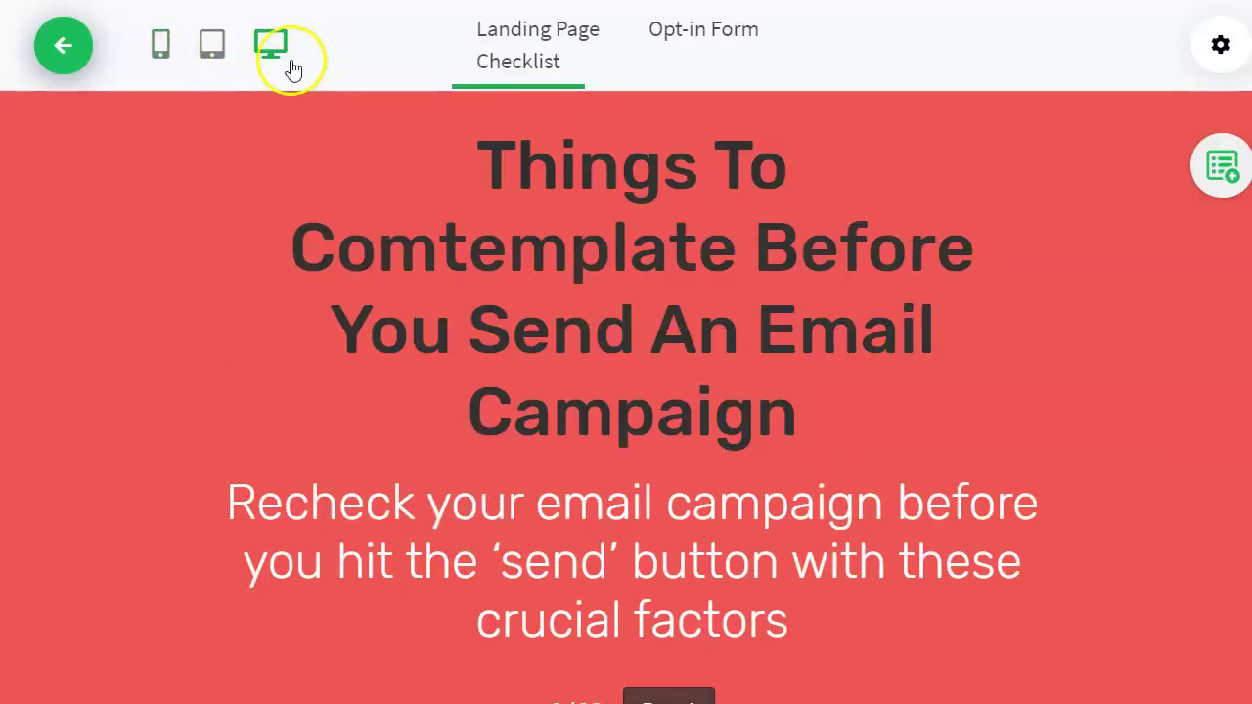
{"action": "left_click", "coordinate": [156, 52]}
{"action": "scroll", "coordinate": [715, 342], "scroll_direction": "down", "scroll_amount": 15}
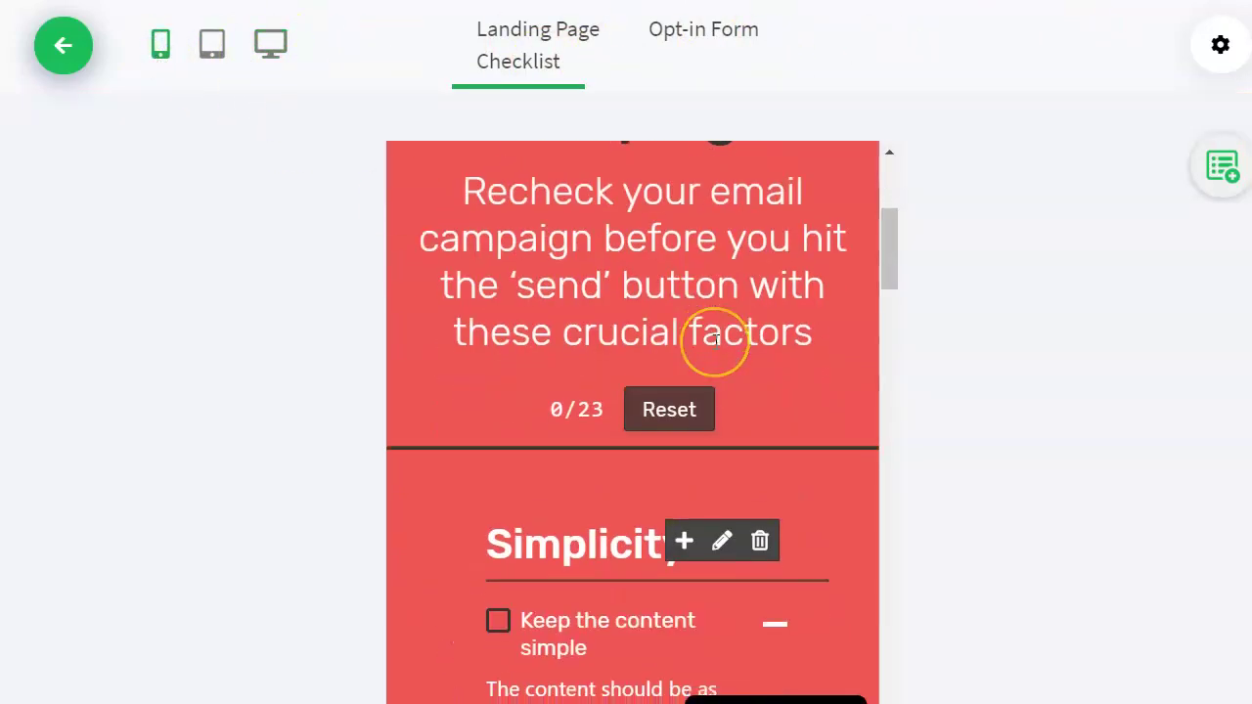
{"action": "scroll", "coordinate": [716, 350], "scroll_direction": "up", "scroll_amount": 15}
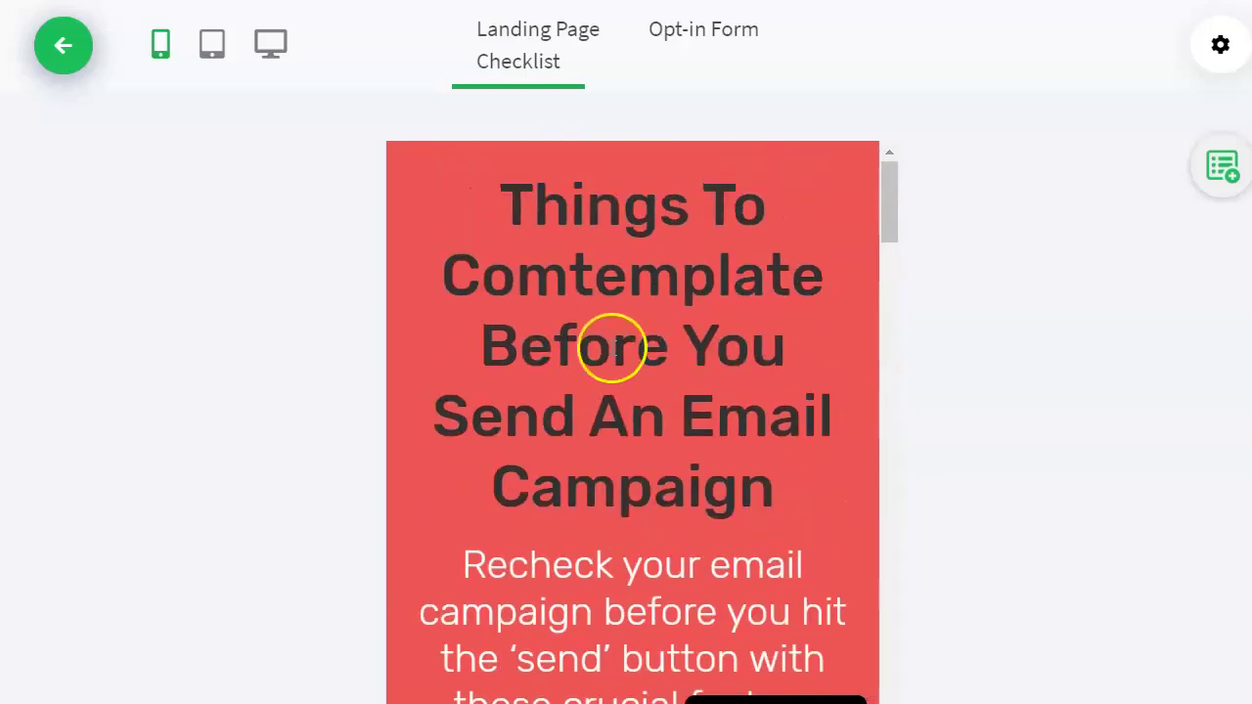
{"action": "left_click", "coordinate": [208, 47]}
{"action": "scroll", "coordinate": [607, 489], "scroll_direction": "down", "scroll_amount": 2}
{"action": "scroll", "coordinate": [433, 216], "scroll_direction": "up", "scroll_amount": 2}
{"action": "left_click", "coordinate": [274, 43]}
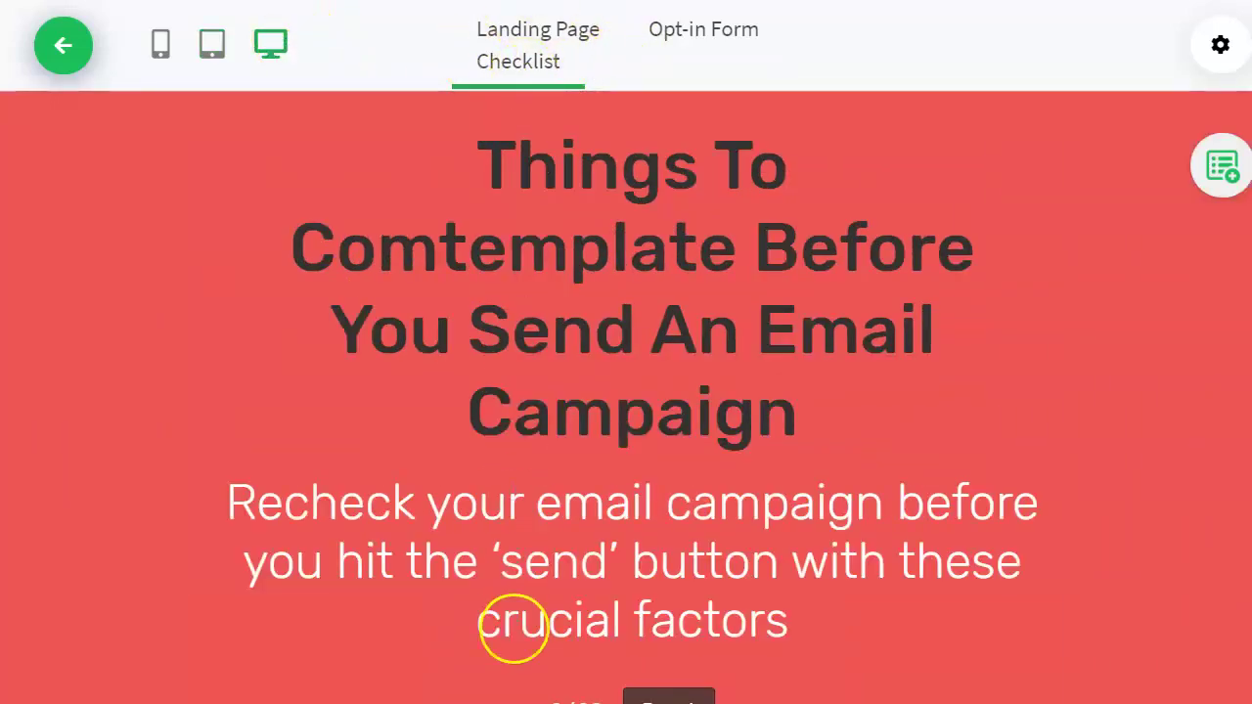
{"action": "scroll", "coordinate": [540, 457], "scroll_direction": "down", "scroll_amount": 5}
{"action": "scroll", "coordinate": [540, 457], "scroll_direction": "down", "scroll_amount": 3}
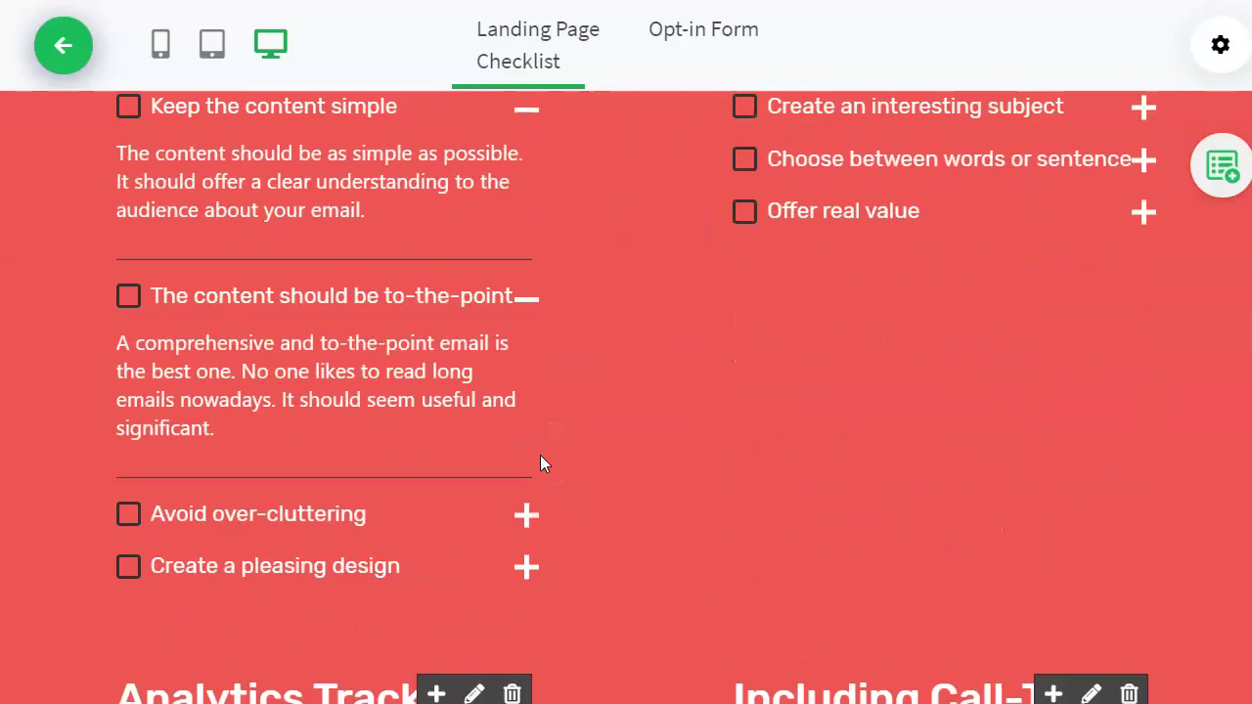
{"action": "scroll", "coordinate": [547, 411], "scroll_direction": "up", "scroll_amount": 8}
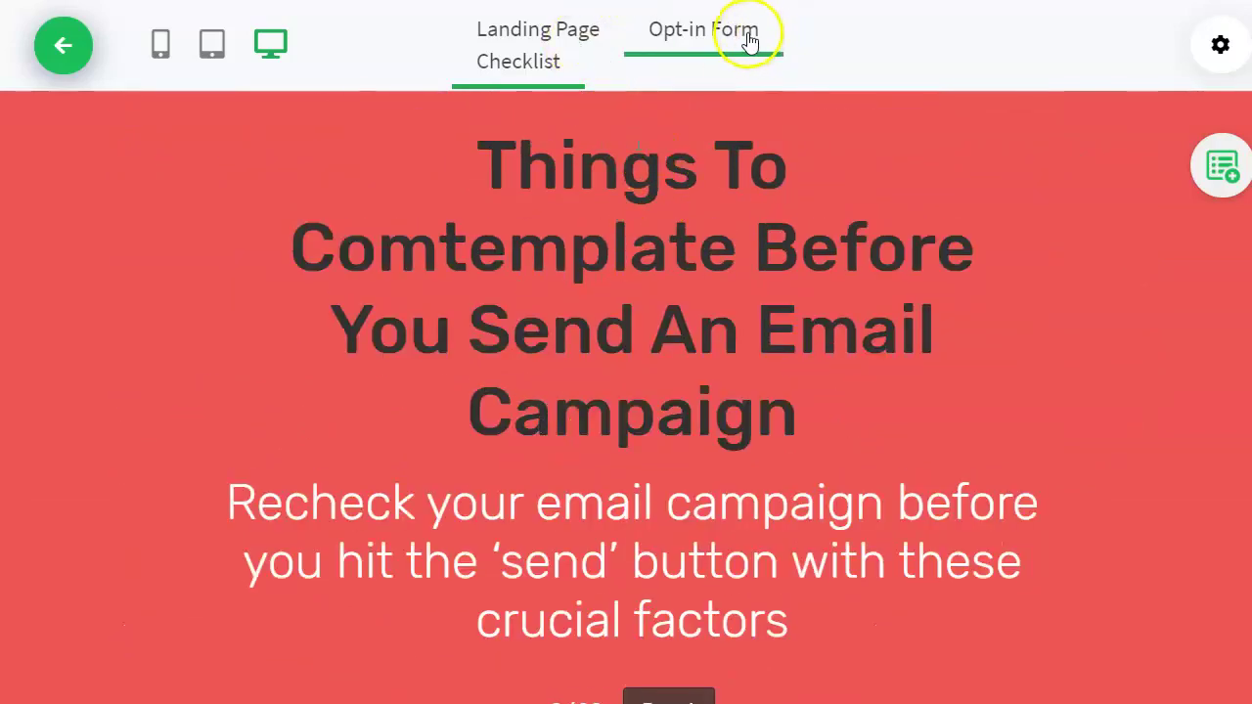
{"action": "left_click", "coordinate": [749, 35]}
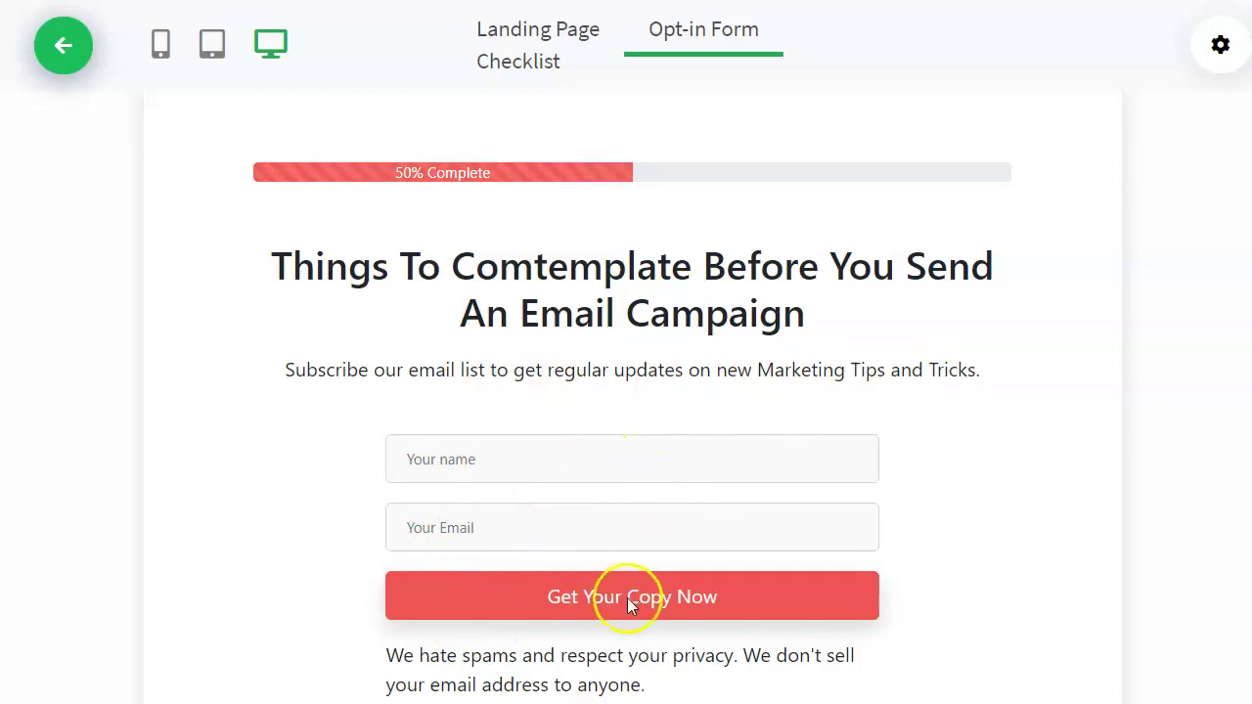
{"action": "scroll", "coordinate": [627, 605], "scroll_direction": "down", "scroll_amount": 1}
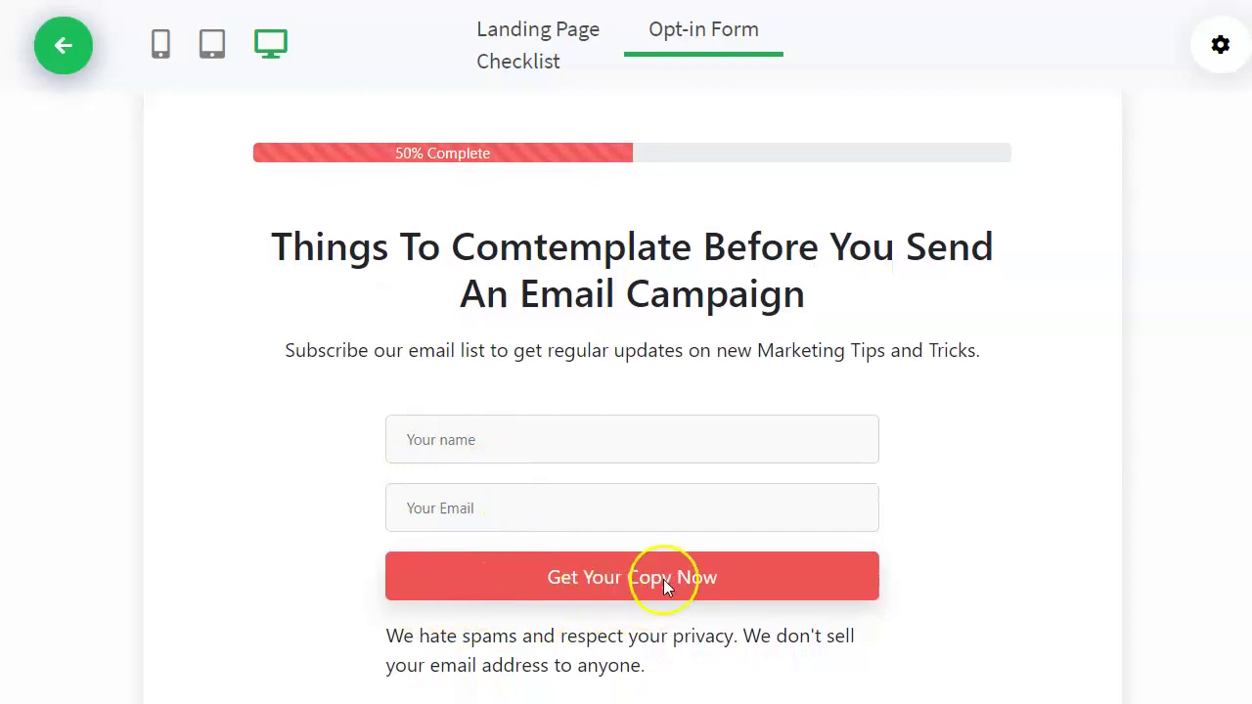
{"action": "left_click", "coordinate": [533, 64]}
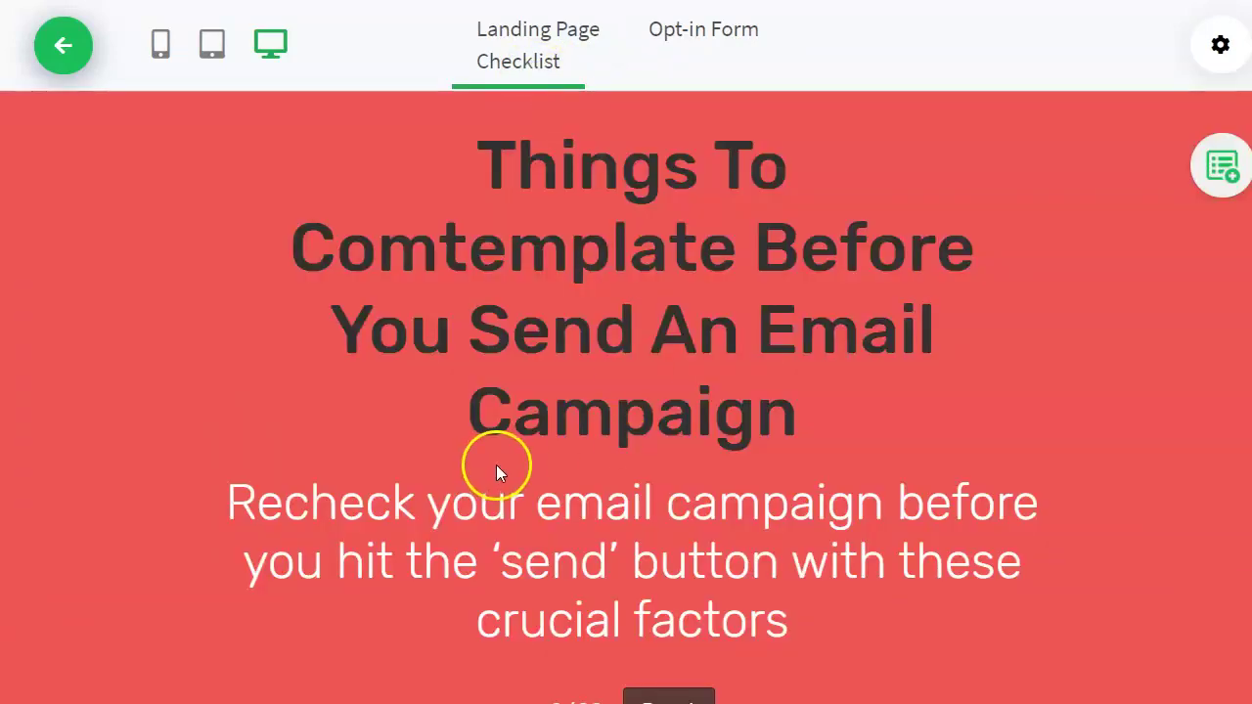
Inspect the landing page, select its GET YOUR COPY NOW button, then preview the Opt-in Form
{"action": "left_click", "coordinate": [575, 46]}
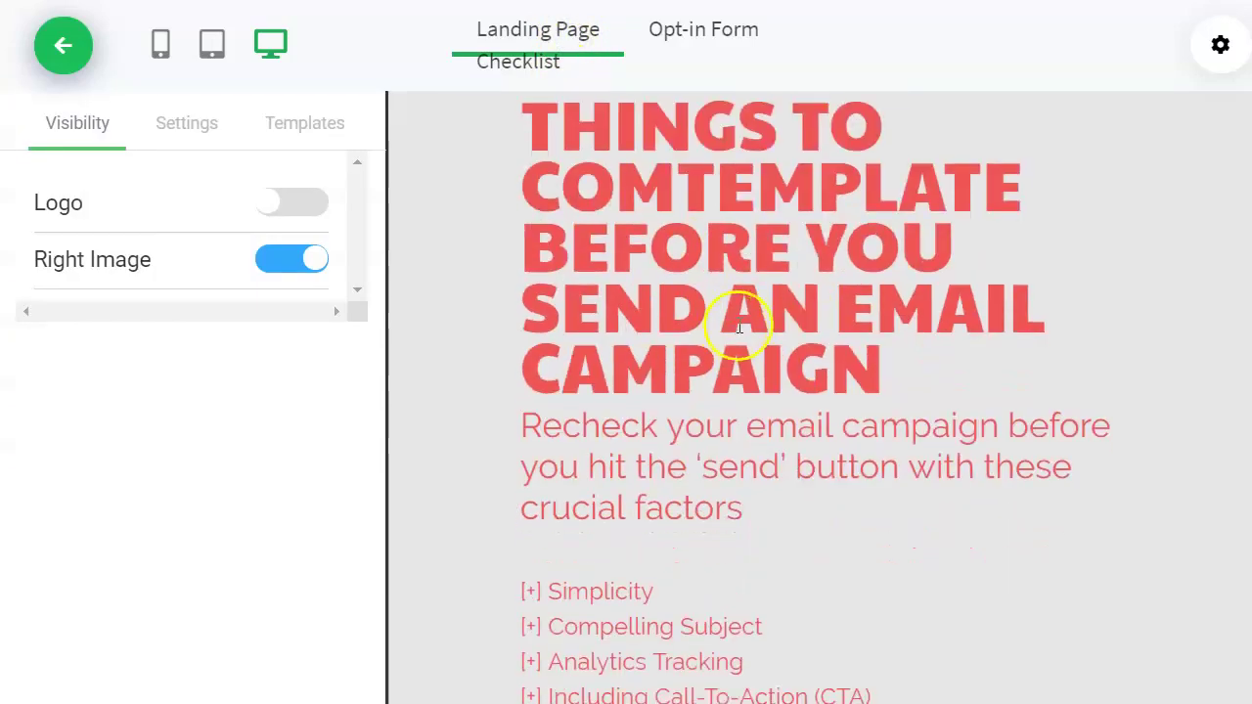
{"action": "scroll", "coordinate": [749, 318], "scroll_direction": "down", "scroll_amount": 5}
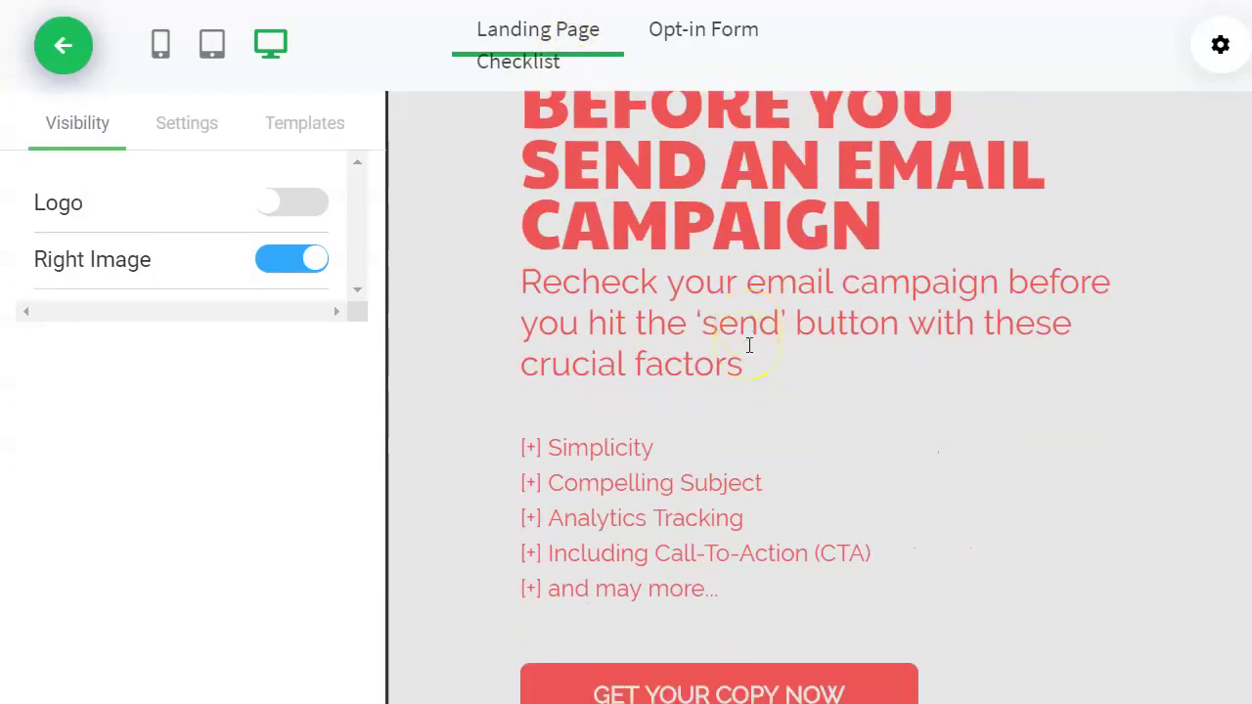
{"action": "scroll", "coordinate": [730, 311], "scroll_direction": "up", "scroll_amount": 2}
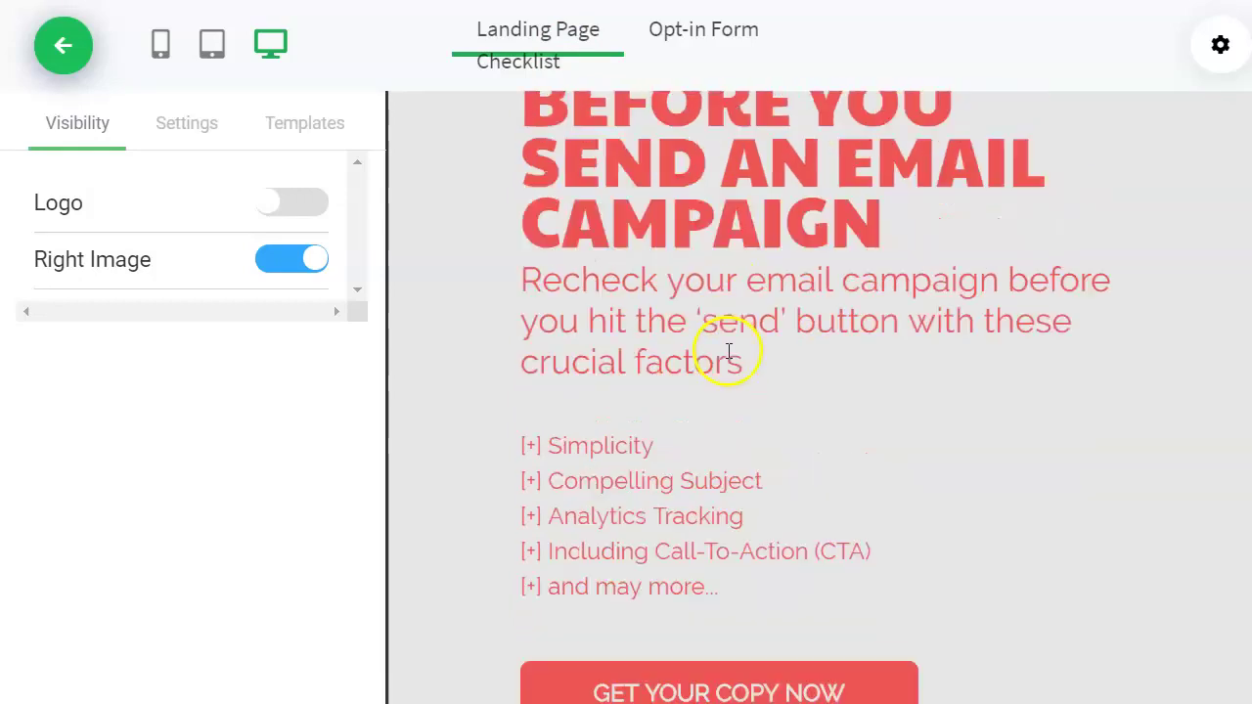
{"action": "scroll", "coordinate": [740, 366], "scroll_direction": "down", "scroll_amount": 8}
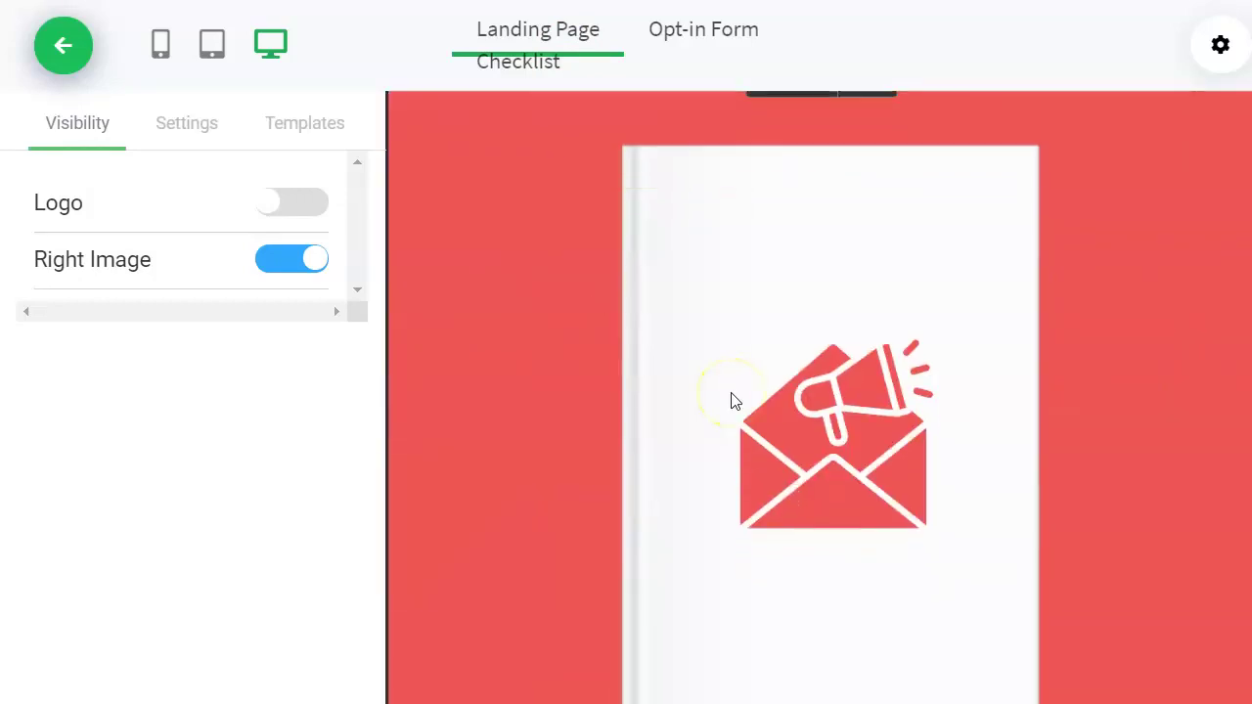
{"action": "scroll", "coordinate": [735, 401], "scroll_direction": "up", "scroll_amount": 5}
{"action": "scroll", "coordinate": [731, 393], "scroll_direction": "up", "scroll_amount": 2}
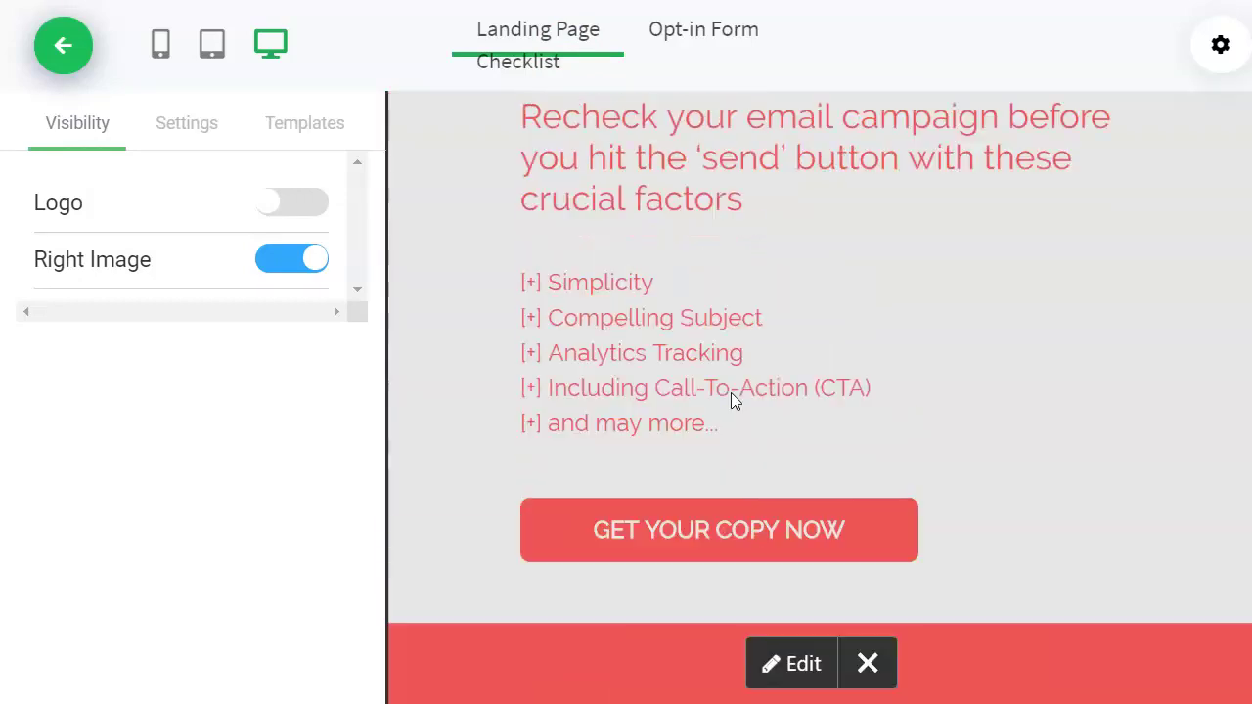
{"action": "left_click", "coordinate": [700, 567]}
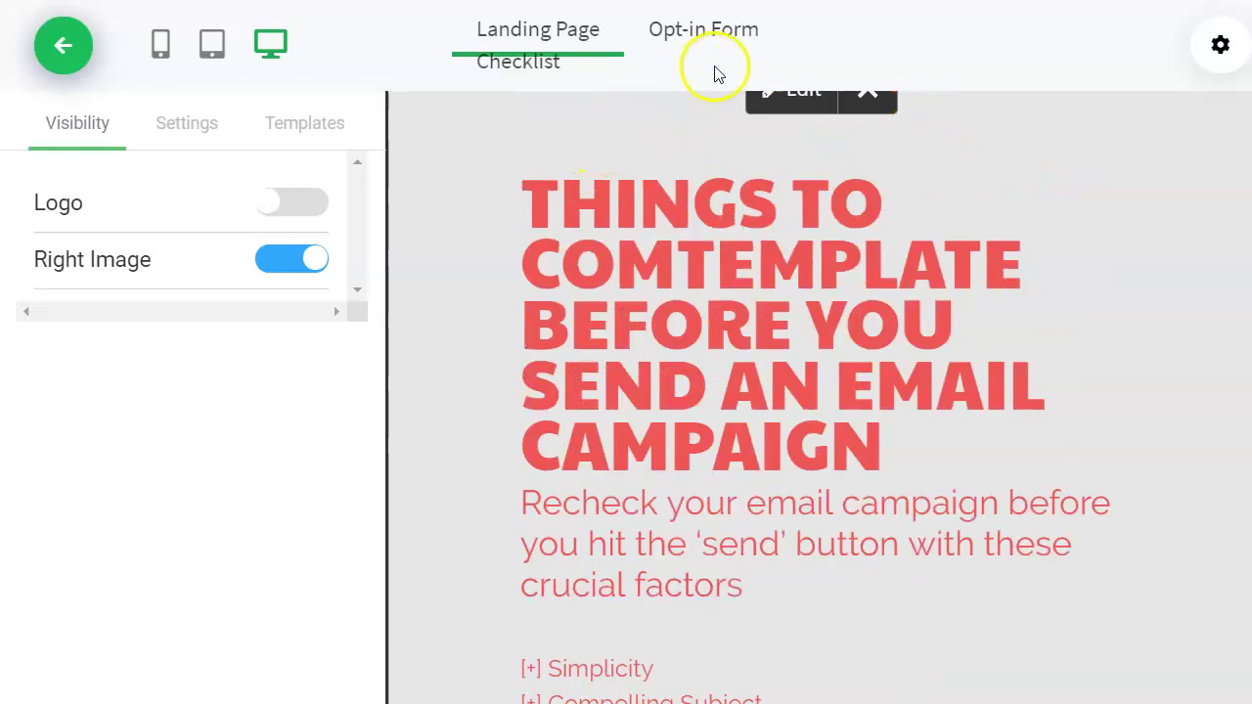
{"action": "left_click", "coordinate": [738, 47]}
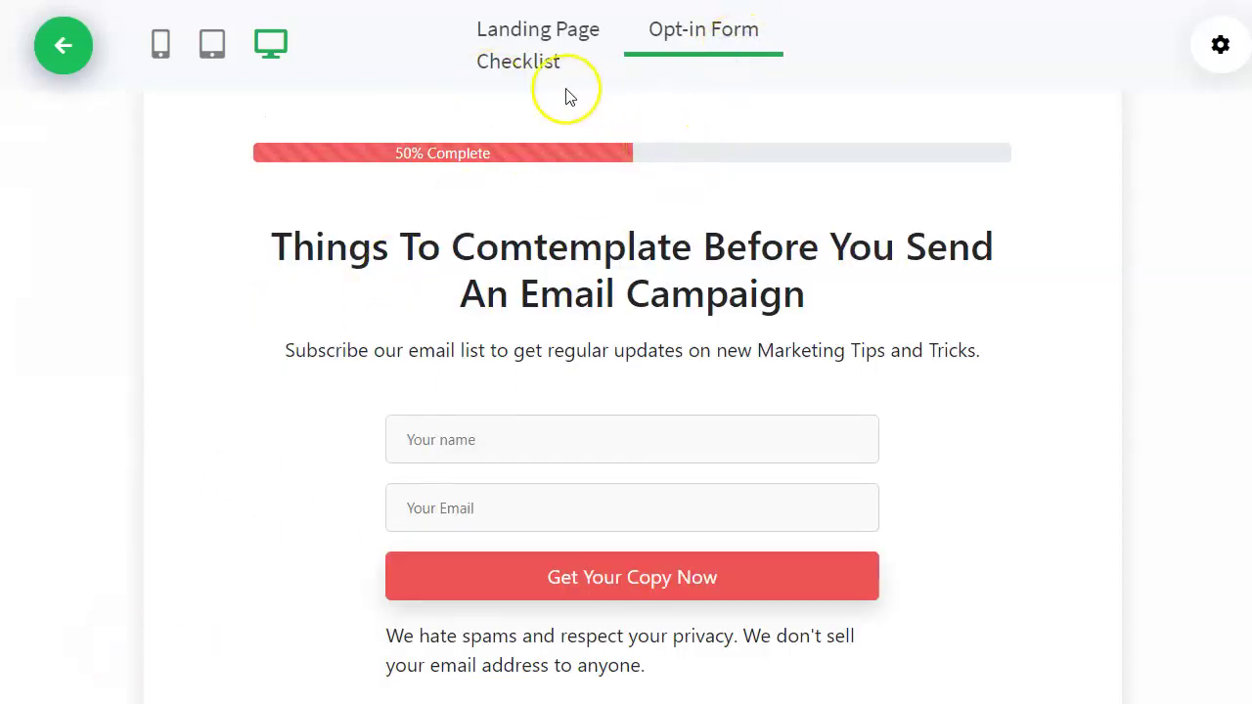
Cycle through the Checklist and Opt-in Form tabs back to the Landing Page editor
{"action": "left_click", "coordinate": [537, 66]}
{"action": "left_click", "coordinate": [679, 35]}
{"action": "left_click", "coordinate": [528, 41]}
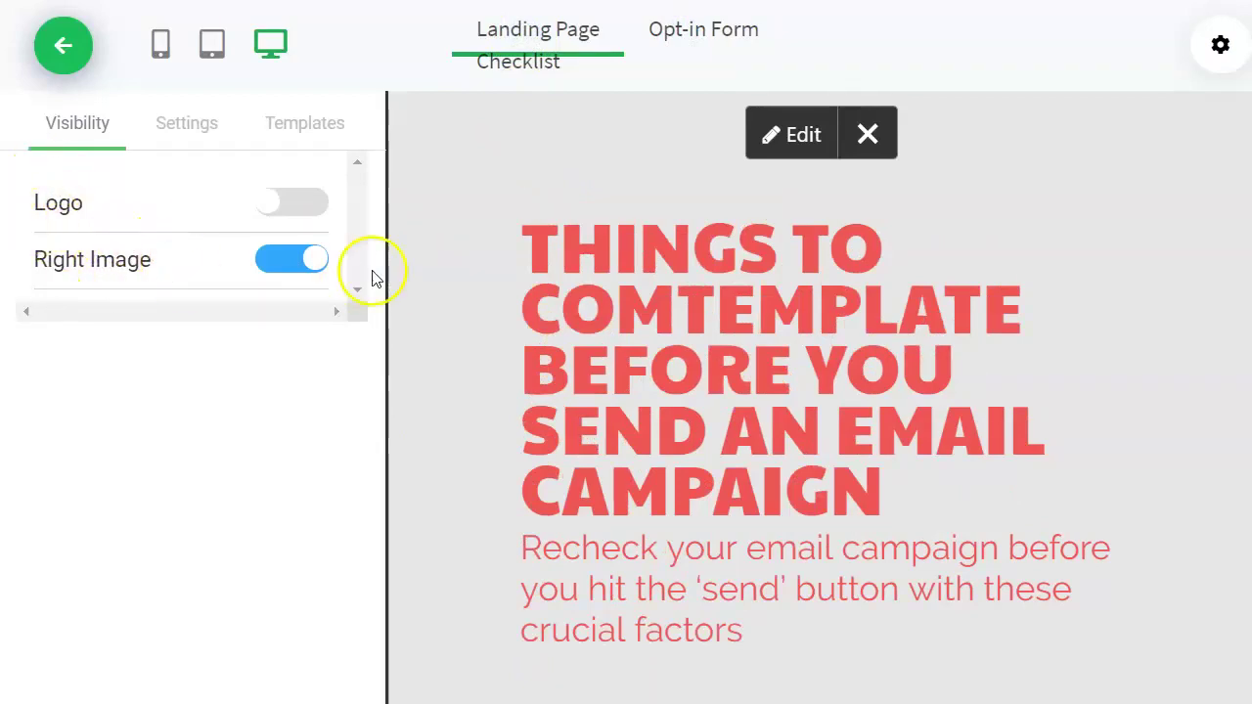
Show the logo on the landing page and review the page element settings
{"action": "left_click", "coordinate": [303, 203]}
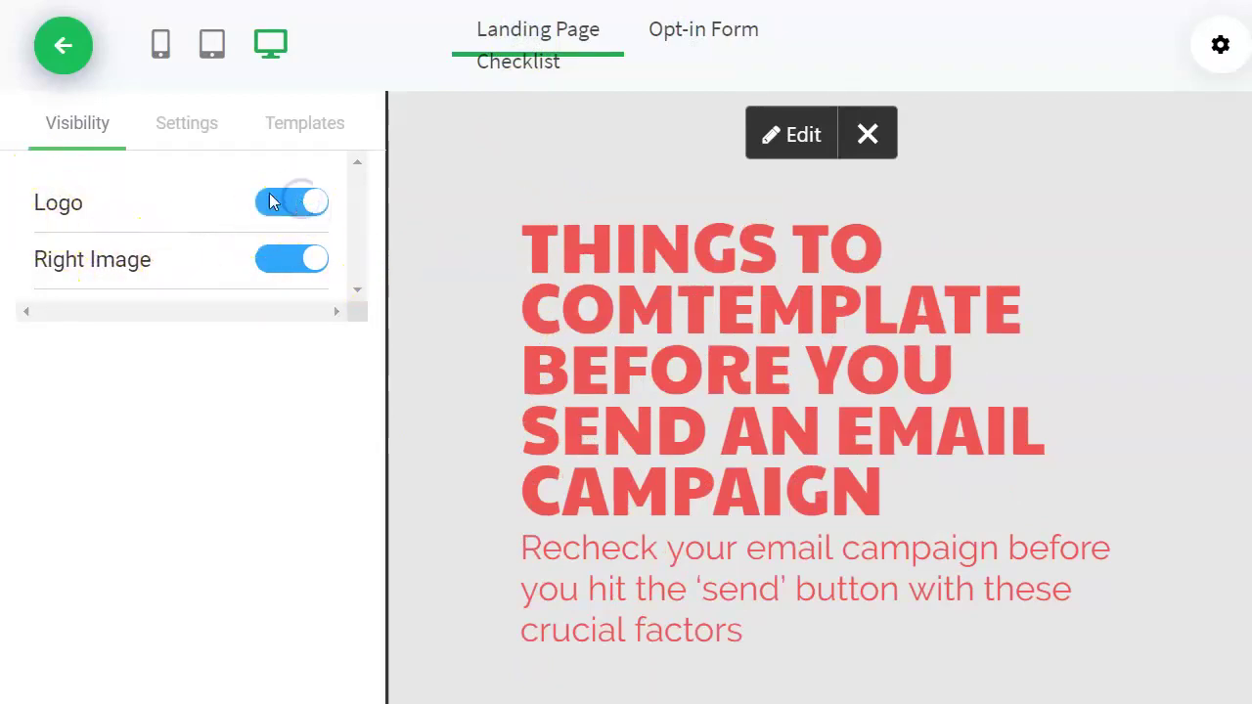
{"action": "scroll", "coordinate": [882, 419], "scroll_direction": "down", "scroll_amount": 10}
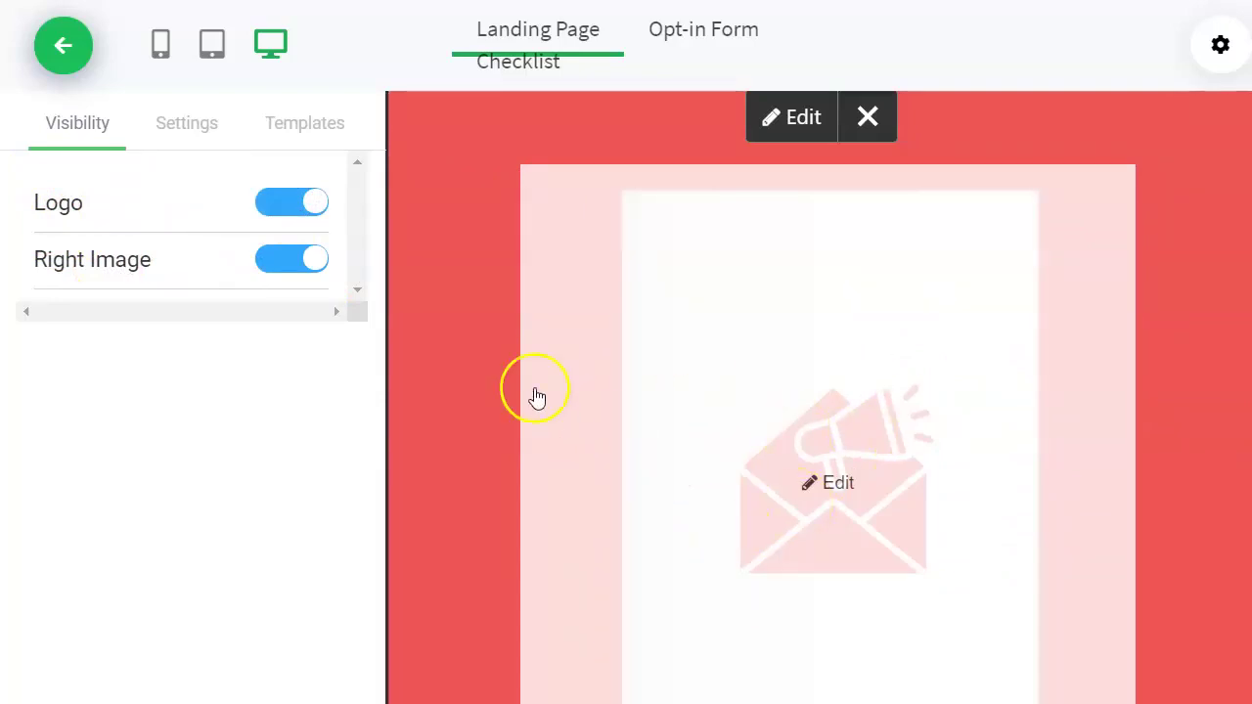
{"action": "left_click", "coordinate": [199, 129]}
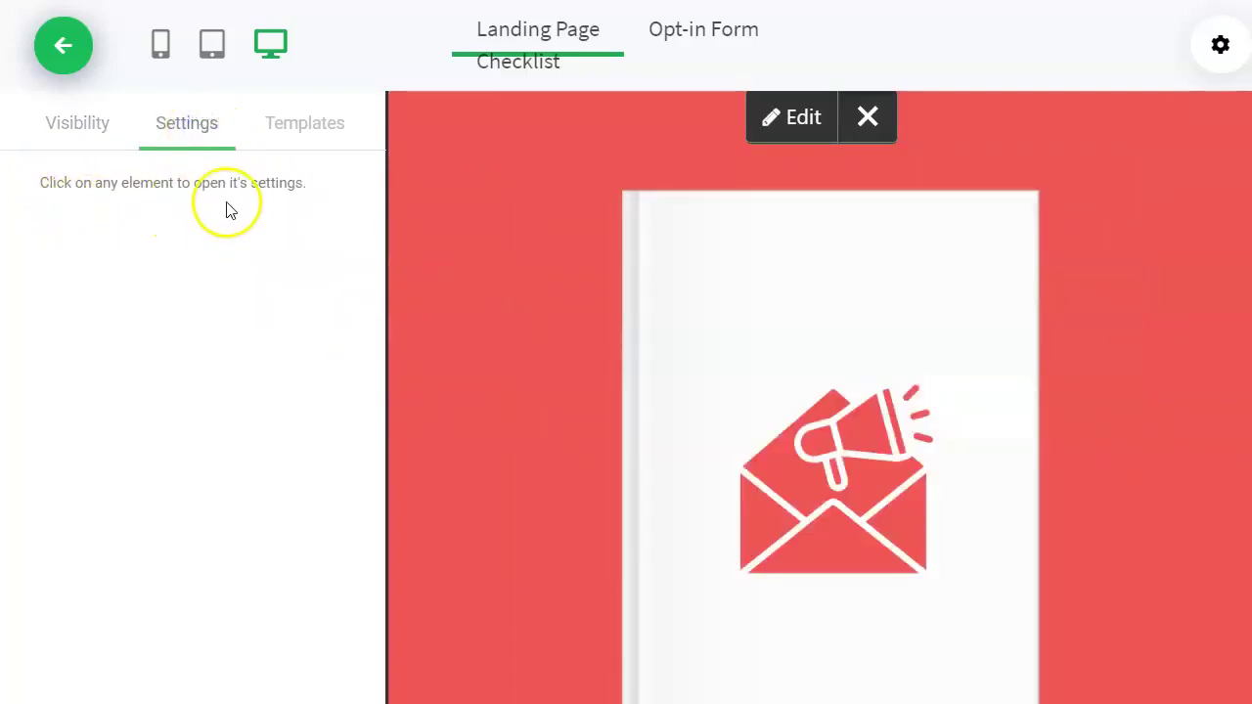
{"action": "scroll", "coordinate": [622, 344], "scroll_direction": "up", "scroll_amount": 5}
{"action": "scroll", "coordinate": [622, 343], "scroll_direction": "up", "scroll_amount": 5}
{"action": "scroll", "coordinate": [617, 347], "scroll_direction": "down", "scroll_amount": 4}
Scroll through the available landing page templates under the Templates tab
{"action": "left_click", "coordinate": [305, 127]}
{"action": "scroll", "coordinate": [232, 350], "scroll_direction": "down", "scroll_amount": 3}
{"action": "scroll", "coordinate": [238, 355], "scroll_direction": "up", "scroll_amount": 3}
{"action": "scroll", "coordinate": [235, 355], "scroll_direction": "down", "scroll_amount": 3}
{"action": "scroll", "coordinate": [232, 420], "scroll_direction": "down", "scroll_amount": 1}
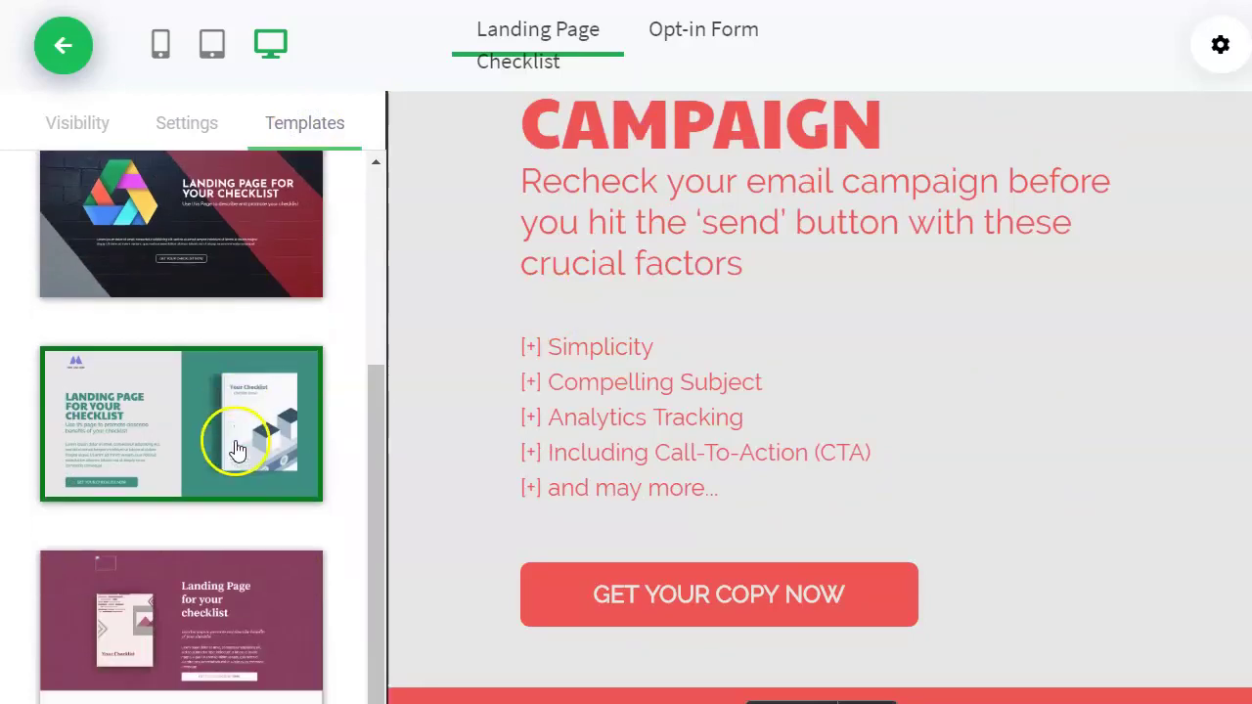
{"action": "scroll", "coordinate": [235, 612], "scroll_direction": "up", "scroll_amount": 4}
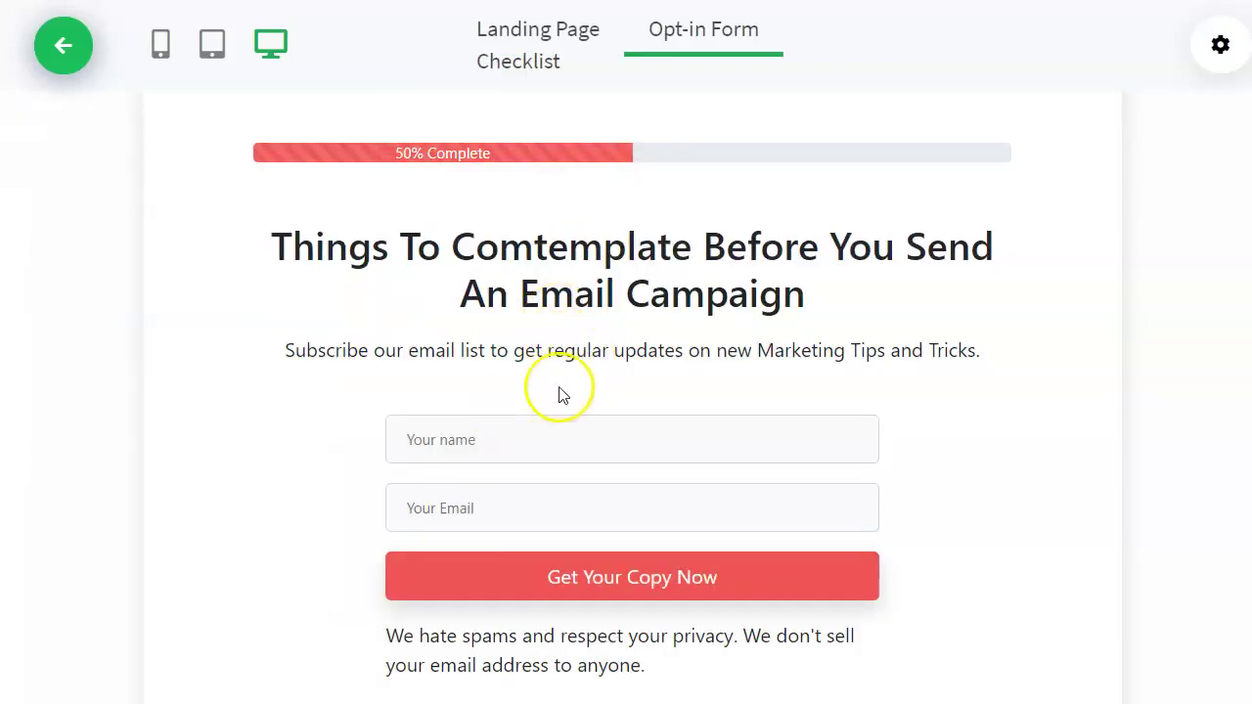
In checklist settings, view the Opt-In Form, Fonts & Colors, Integrations and Footer Links sections
{"action": "left_click", "coordinate": [1219, 46]}
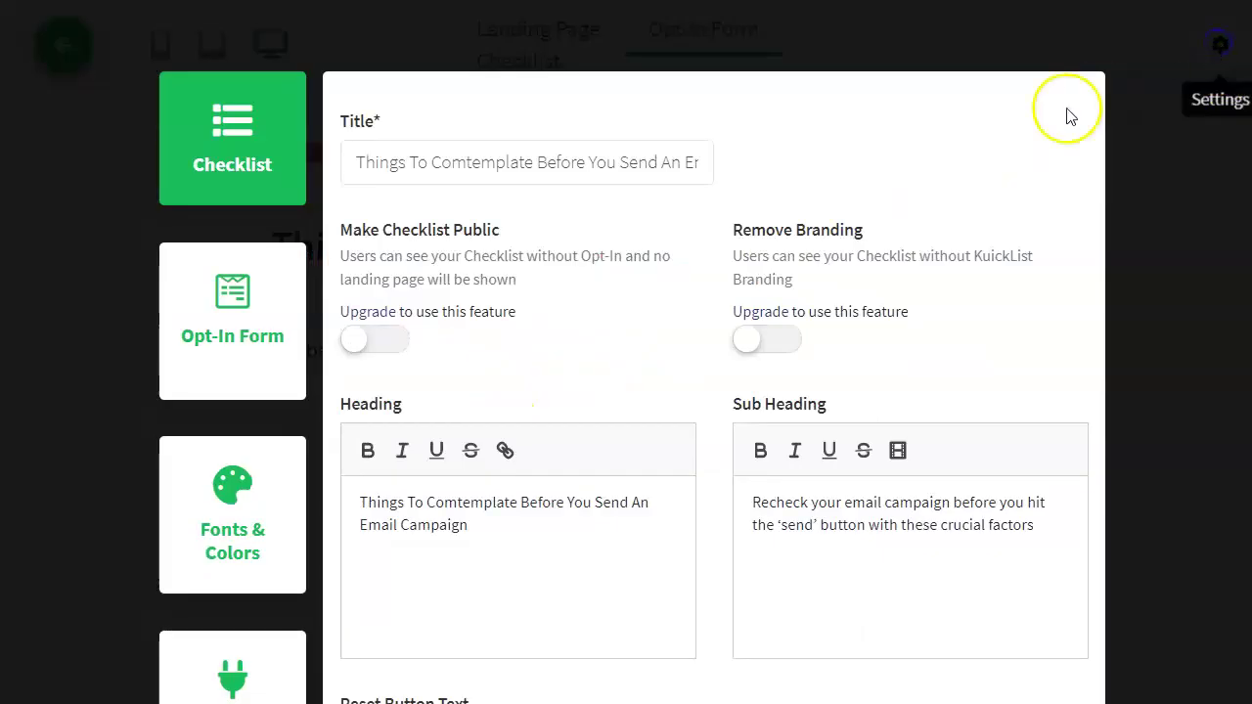
{"action": "scroll", "coordinate": [293, 316], "scroll_direction": "down", "scroll_amount": 2}
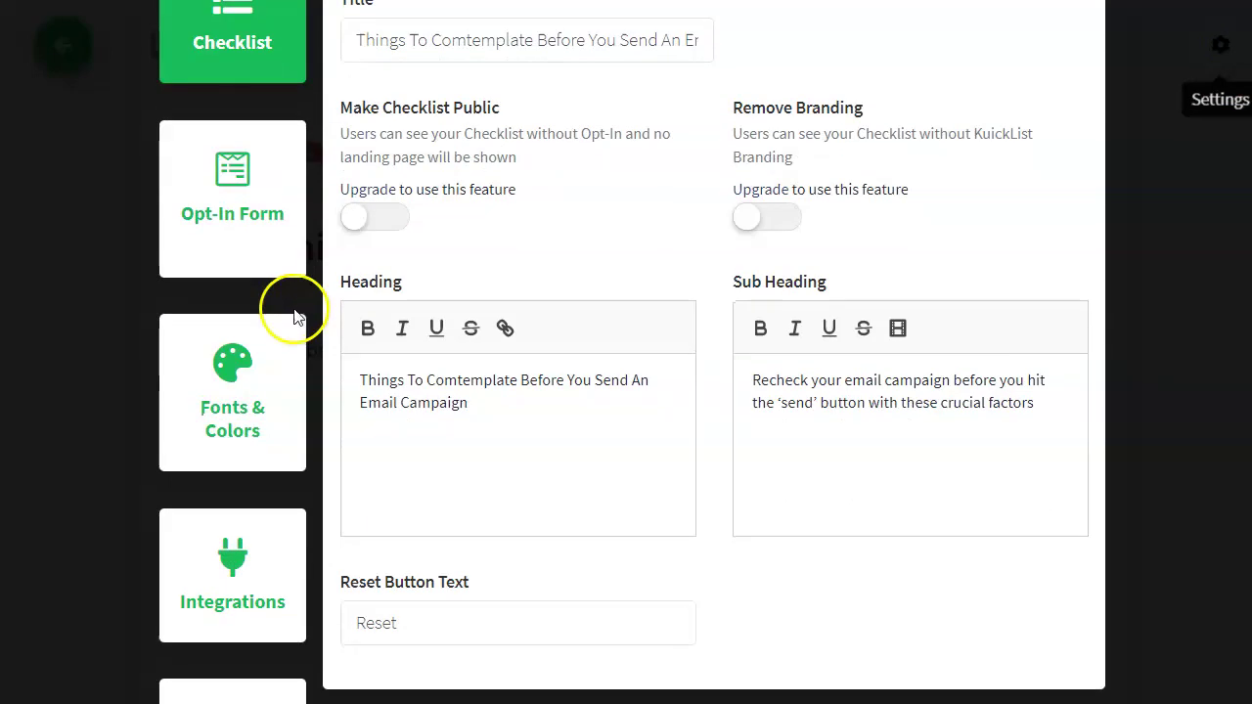
{"action": "left_click", "coordinate": [224, 218]}
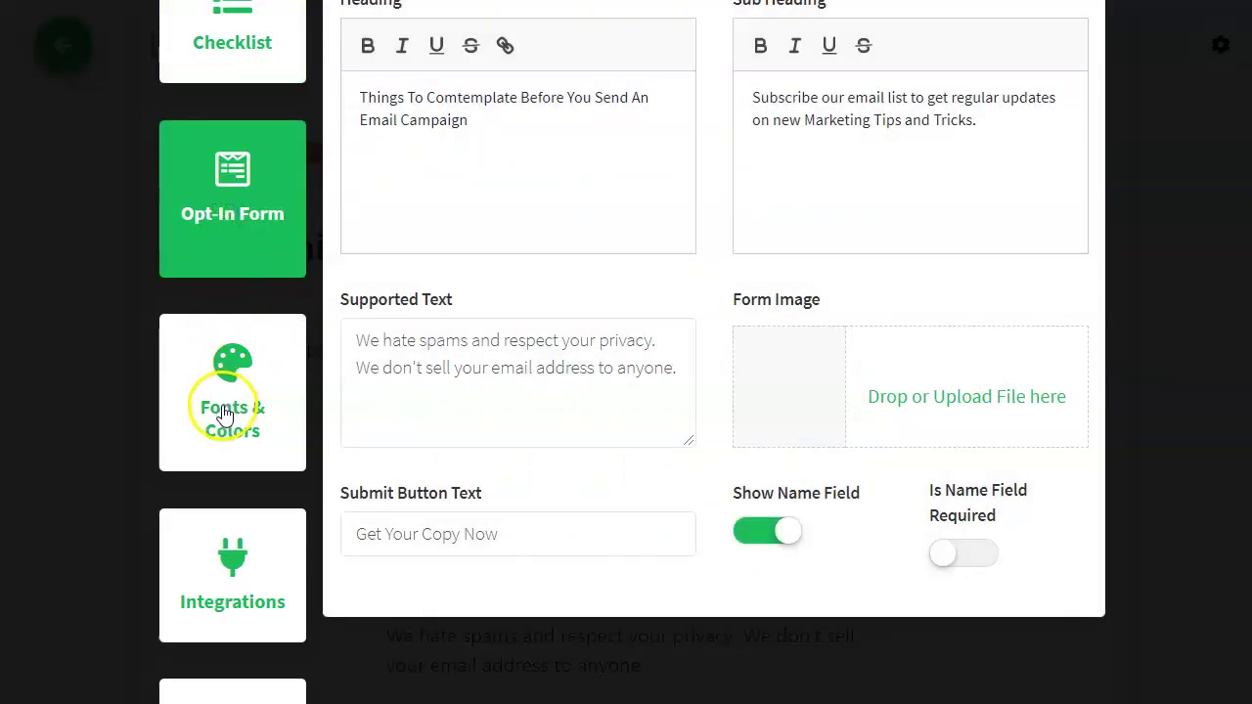
{"action": "left_click", "coordinate": [224, 409]}
{"action": "scroll", "coordinate": [224, 415], "scroll_direction": "down", "scroll_amount": 2}
{"action": "left_click", "coordinate": [217, 445]}
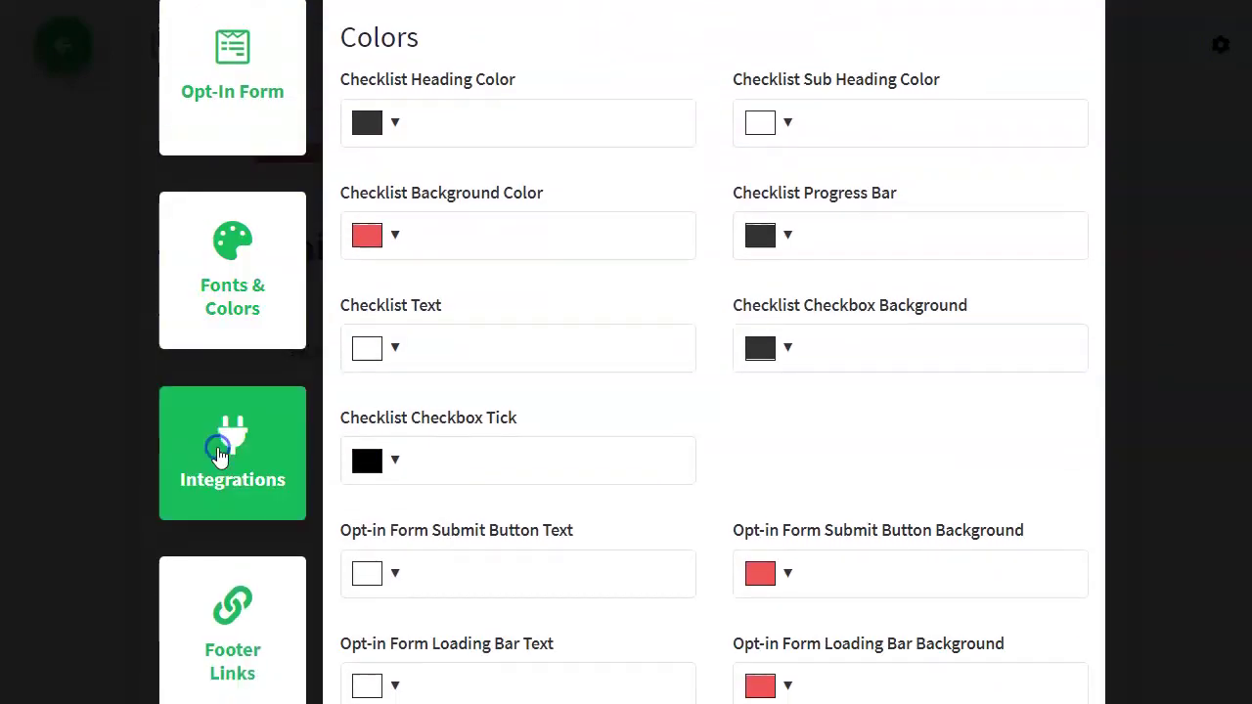
{"action": "scroll", "coordinate": [219, 548], "scroll_direction": "down", "scroll_amount": 1}
{"action": "left_click", "coordinate": [220, 601]}
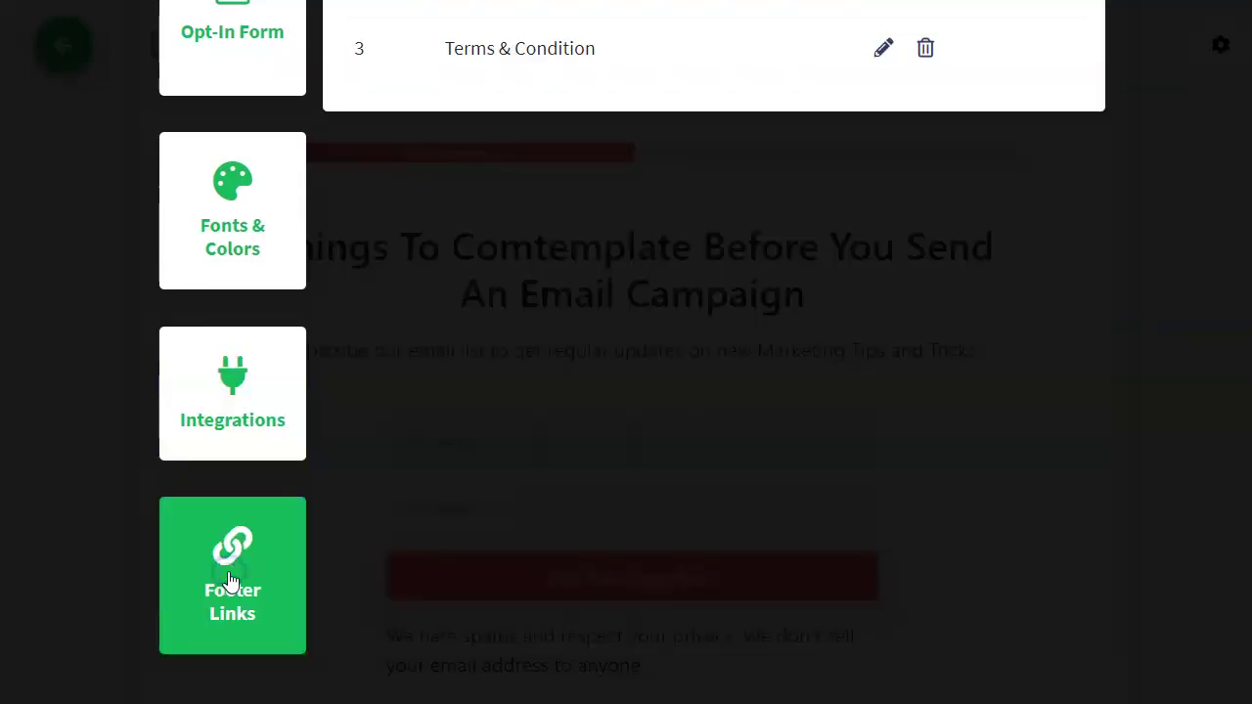
{"action": "scroll", "coordinate": [235, 582], "scroll_direction": "up", "scroll_amount": 5}
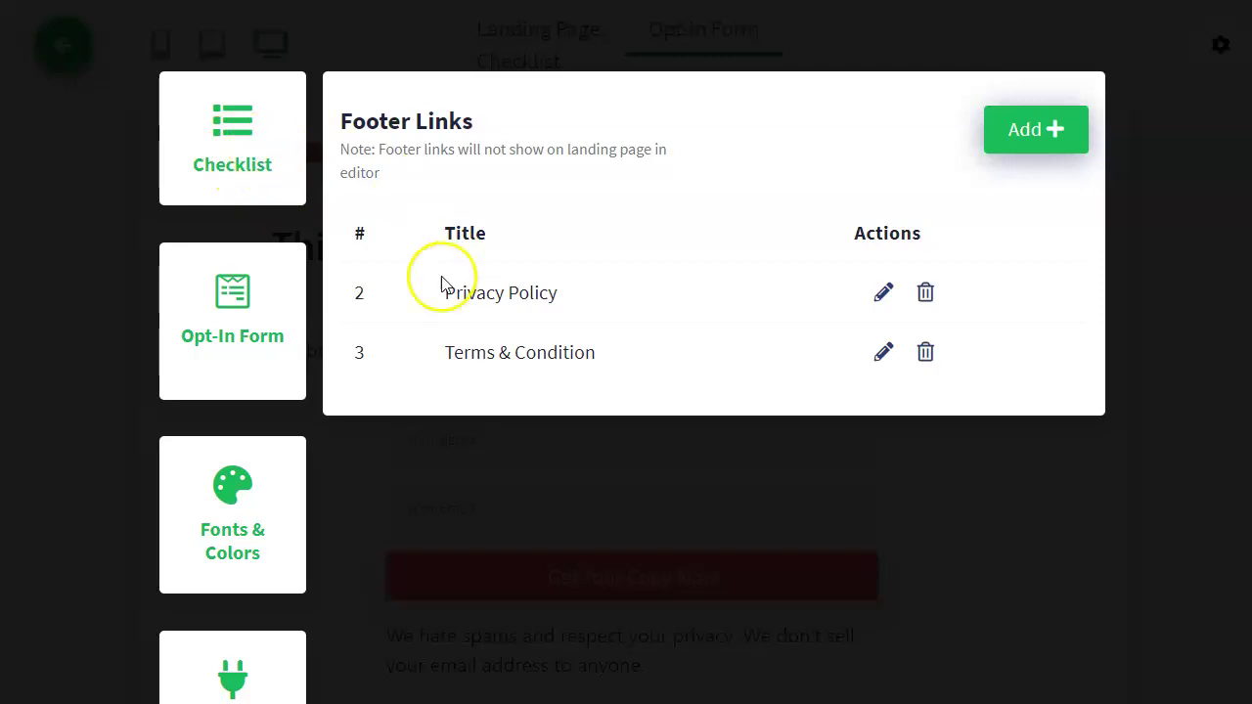
{"action": "scroll", "coordinate": [235, 607], "scroll_direction": "down", "scroll_amount": 3}
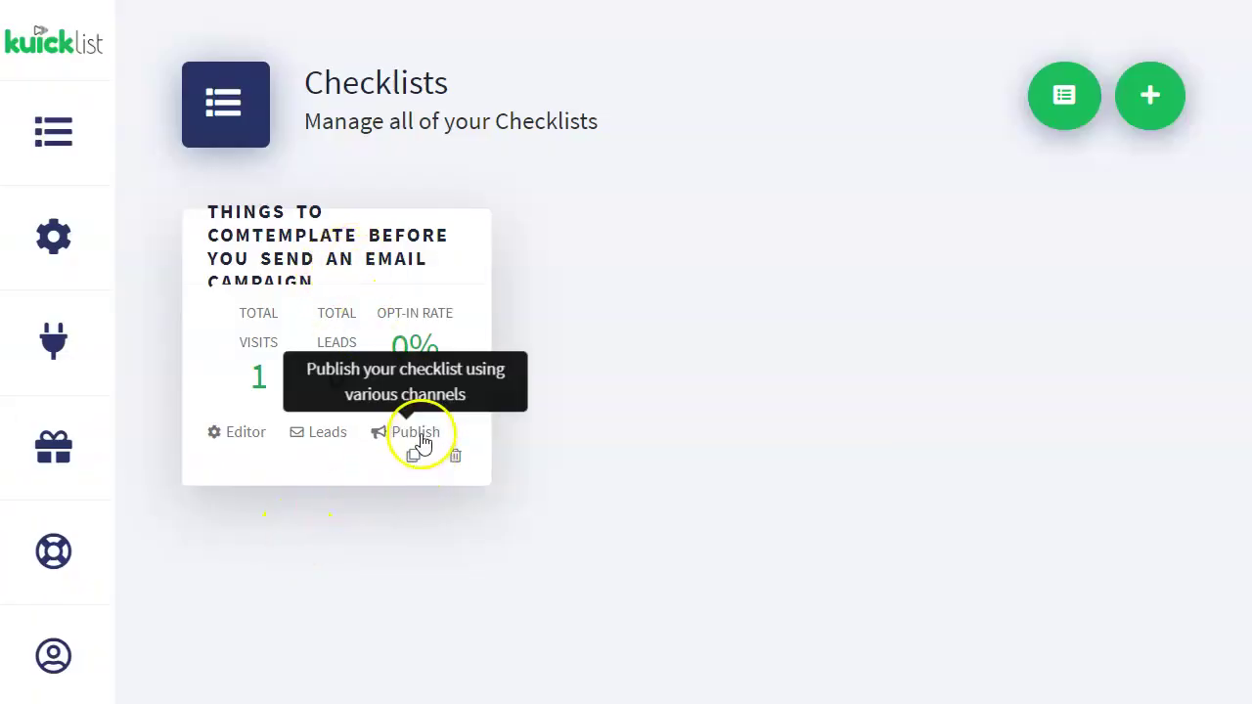
Copy the Host on KuickList URL from the email campaign checklist's Publish options
{"action": "left_click", "coordinate": [419, 433]}
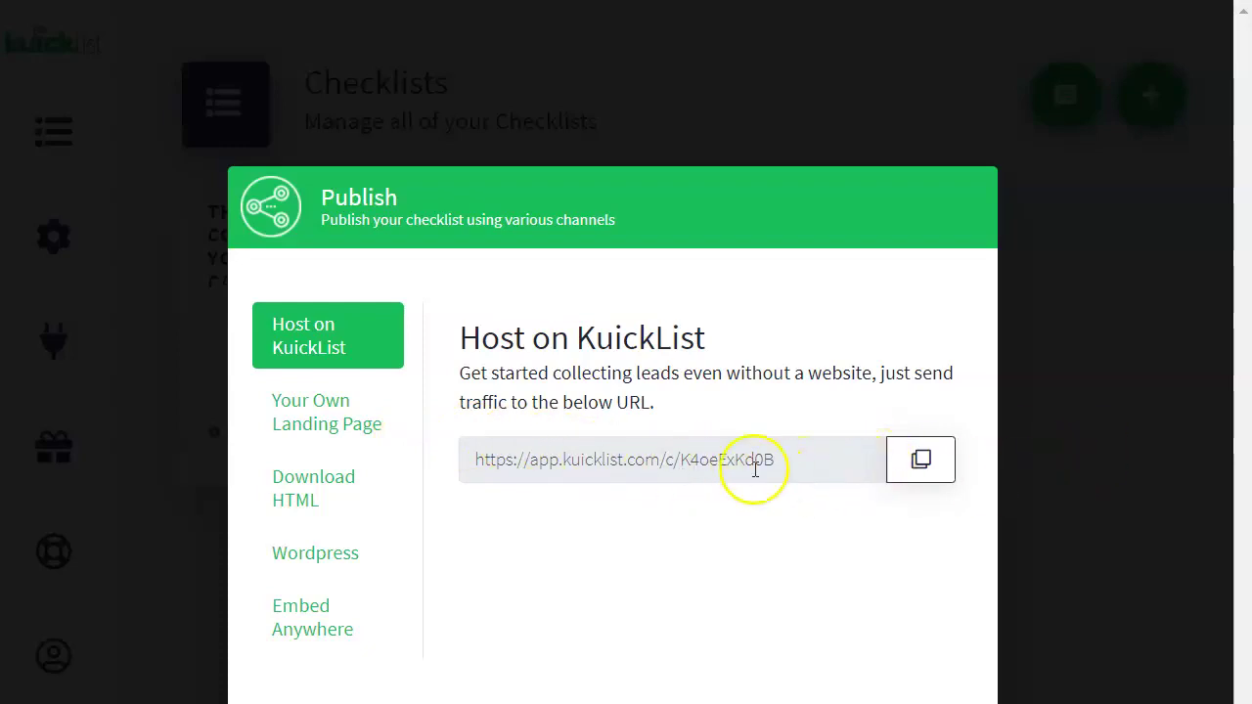
{"action": "left_click", "coordinate": [939, 471]}
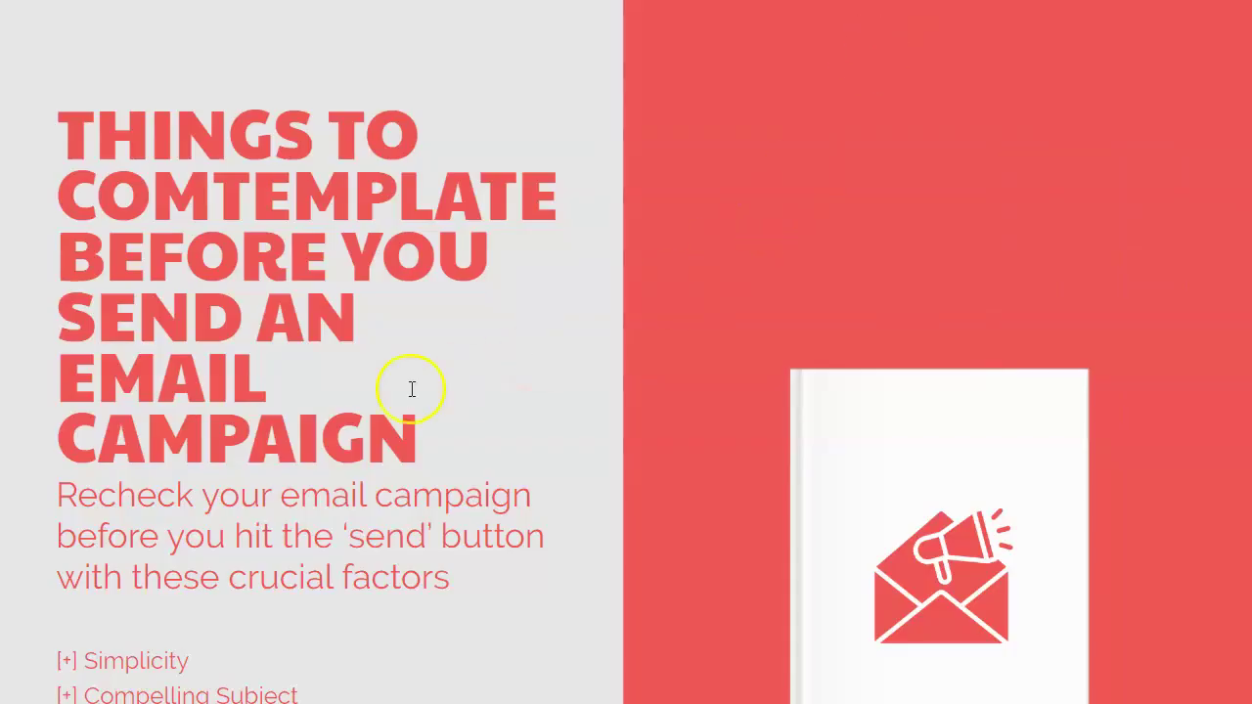
Scroll through the hosted landing page and highlight its headline
{"action": "scroll", "coordinate": [405, 392], "scroll_direction": "down", "scroll_amount": 1}
{"action": "scroll", "coordinate": [363, 293], "scroll_direction": "up", "scroll_amount": 1}
{"action": "scroll", "coordinate": [254, 387], "scroll_direction": "down", "scroll_amount": 2}
{"action": "scroll", "coordinate": [211, 260], "scroll_direction": "up", "scroll_amount": 2}
{"action": "left_click_drag", "start_coordinate": [60, 124], "coordinate": [436, 430]}
Bring up the opt-in popup with name and email fields via GET YOUR COPY NOW
{"action": "scroll", "coordinate": [433, 433], "scroll_direction": "down", "scroll_amount": 1}
{"action": "scroll", "coordinate": [976, 124], "scroll_direction": "up", "scroll_amount": 1}
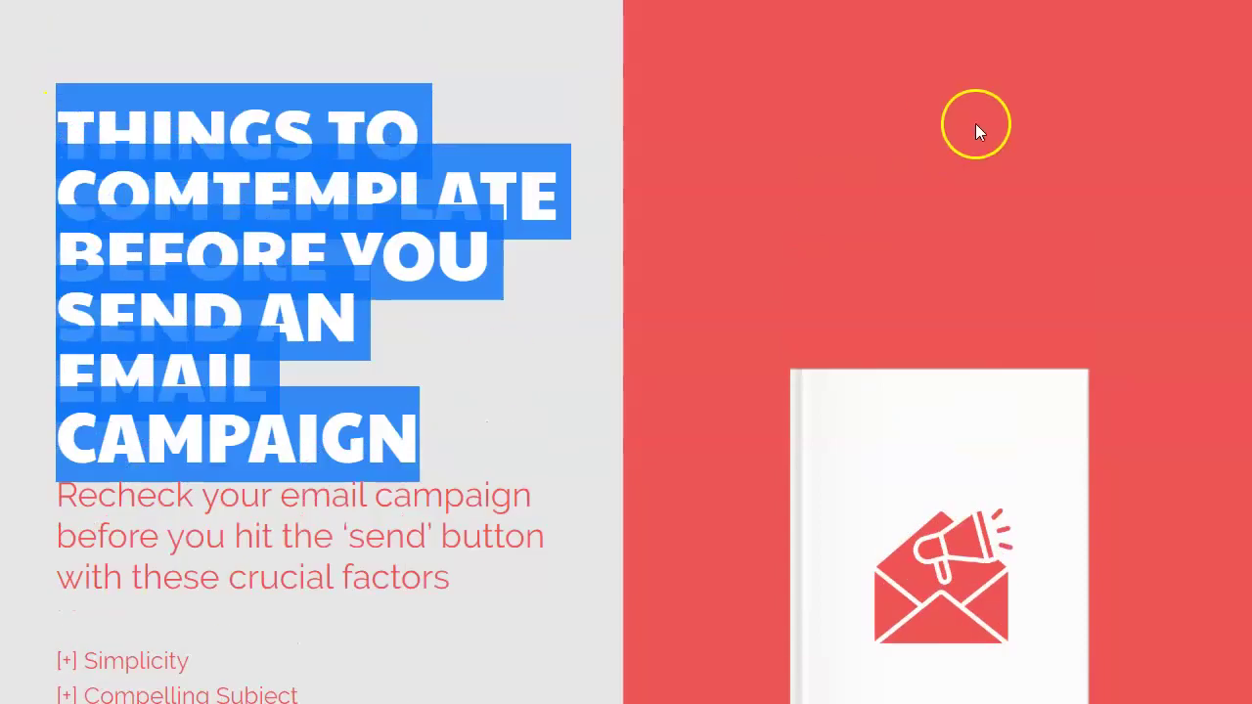
{"action": "scroll", "coordinate": [1037, 160], "scroll_direction": "down", "scroll_amount": 5}
{"action": "scroll", "coordinate": [1042, 168], "scroll_direction": "up", "scroll_amount": 5}
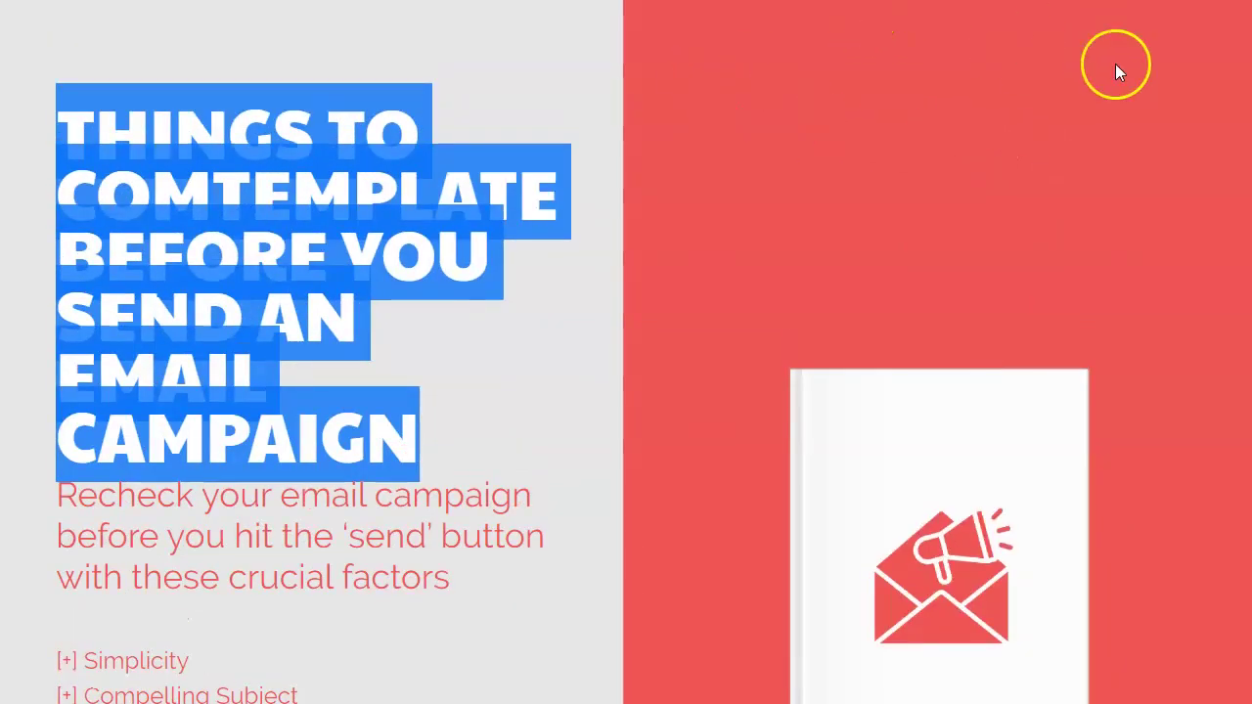
{"action": "scroll", "coordinate": [650, 320], "scroll_direction": "down", "scroll_amount": 5}
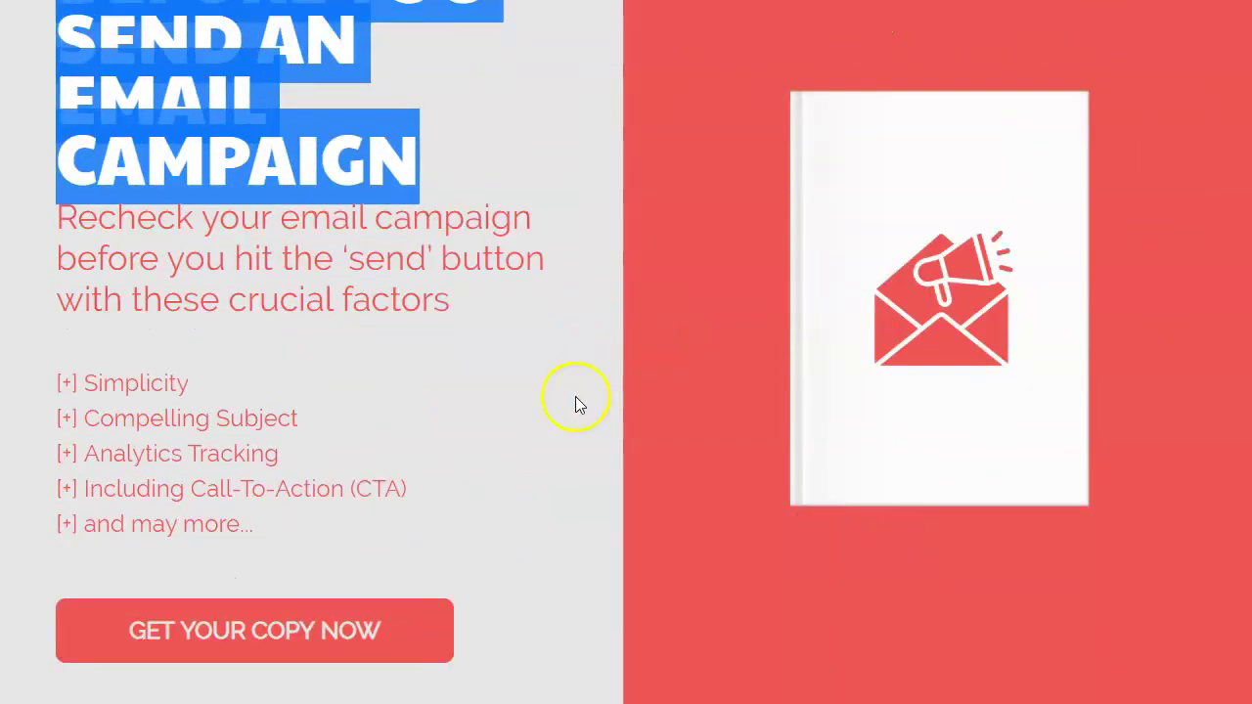
{"action": "scroll", "coordinate": [225, 558], "scroll_direction": "up", "scroll_amount": 5}
{"action": "scroll", "coordinate": [313, 503], "scroll_direction": "down", "scroll_amount": 5}
{"action": "scroll", "coordinate": [355, 528], "scroll_direction": "up", "scroll_amount": 5}
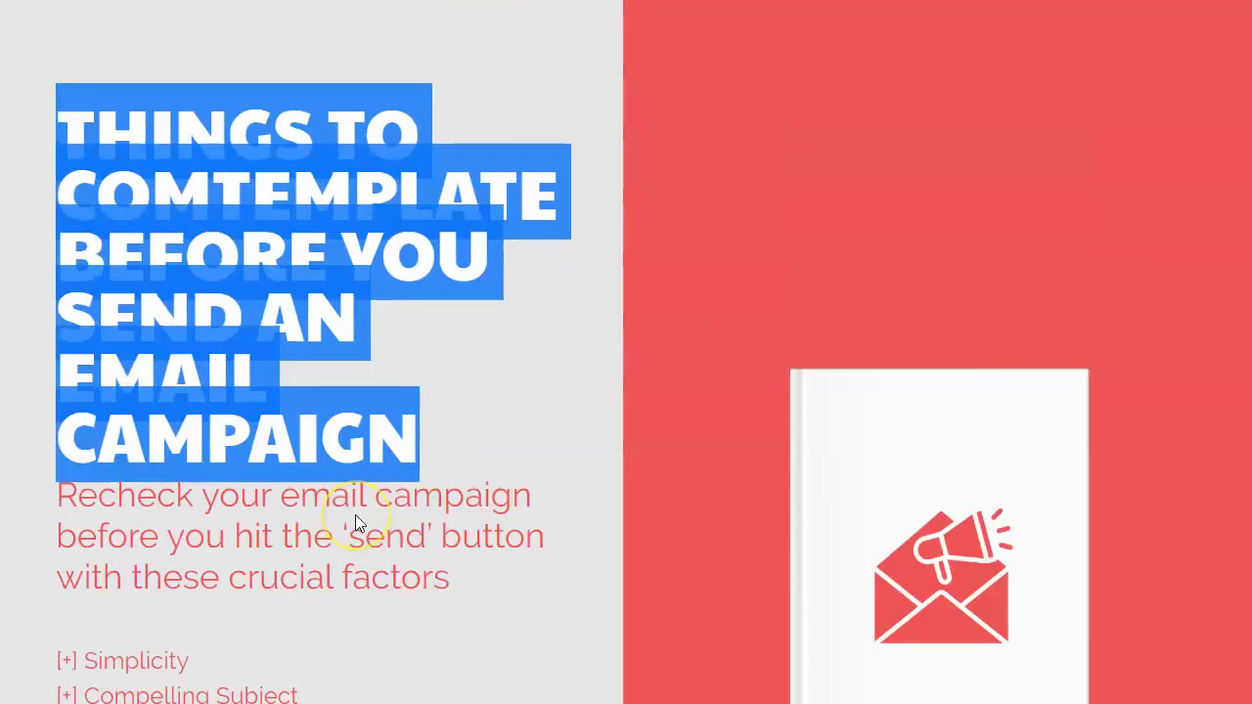
{"action": "scroll", "coordinate": [355, 517], "scroll_direction": "down", "scroll_amount": 5}
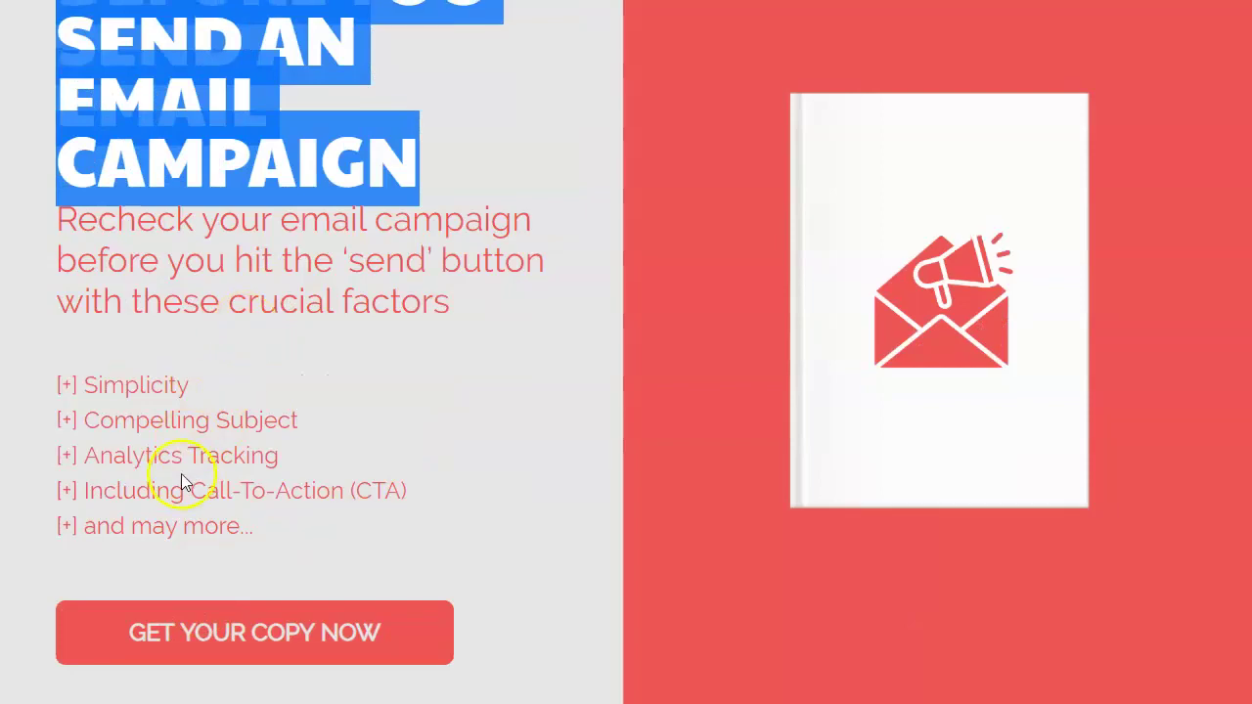
{"action": "scroll", "coordinate": [181, 474], "scroll_direction": "up", "scroll_amount": 5}
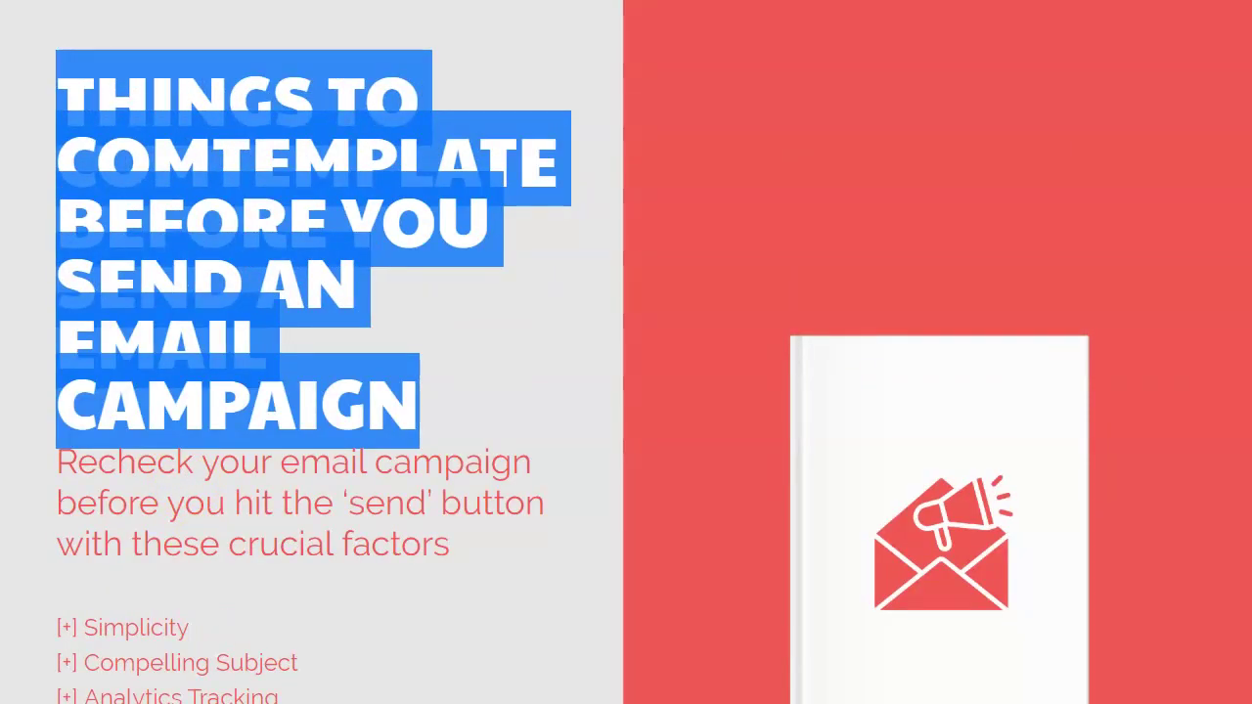
{"action": "scroll", "coordinate": [358, 639], "scroll_direction": "down", "scroll_amount": 5}
{"action": "left_click", "coordinate": [284, 634]}
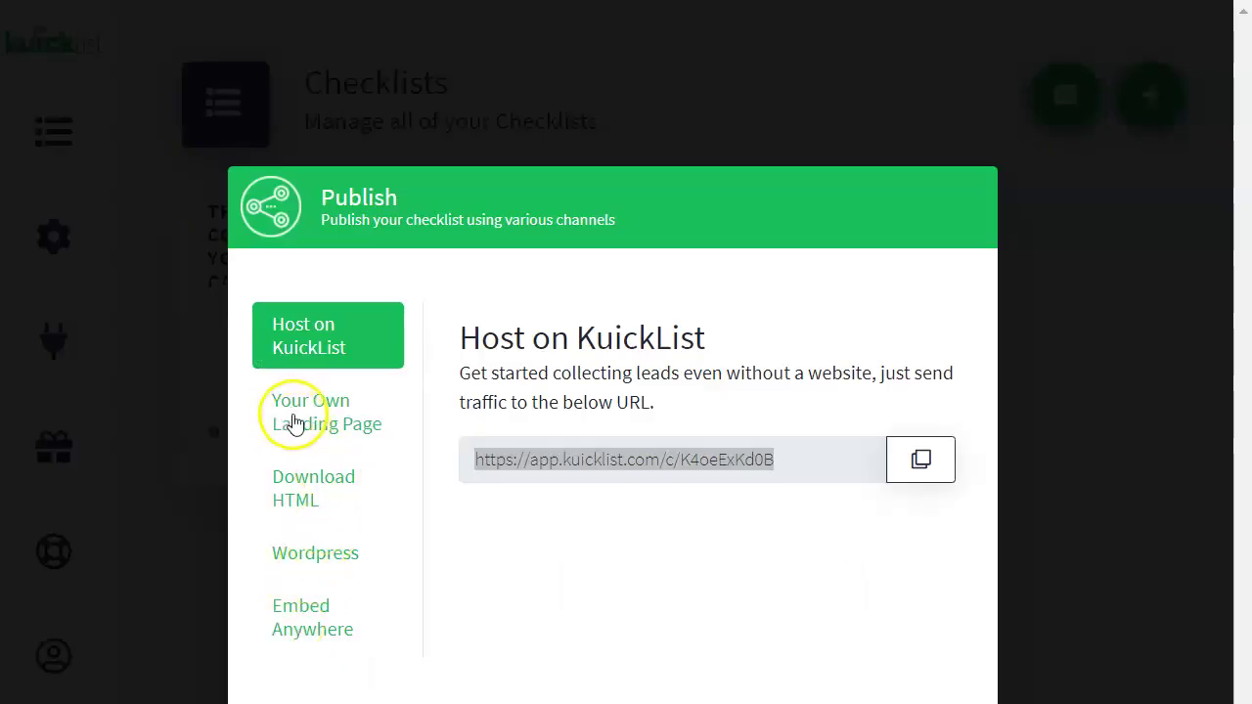
Review the Your Own Landing Page, Wordpress and Download HTML publishing options
{"action": "left_click", "coordinate": [302, 428]}
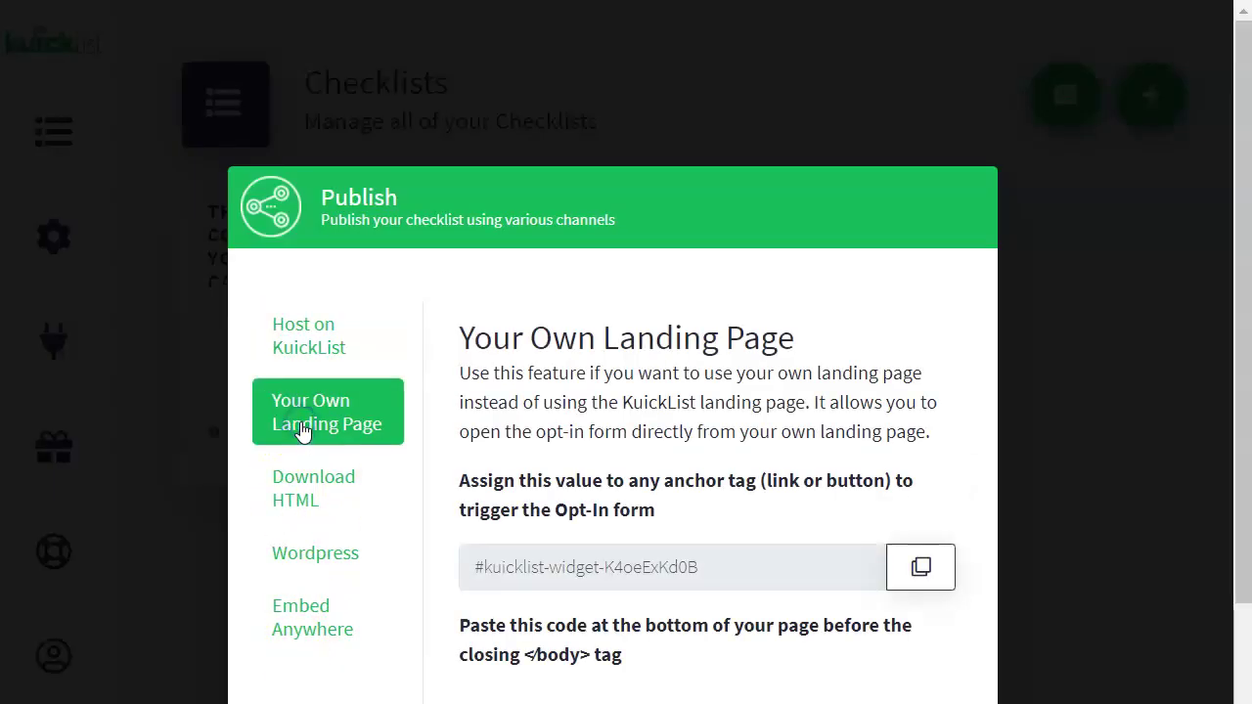
{"action": "scroll", "coordinate": [706, 556], "scroll_direction": "down", "scroll_amount": 3}
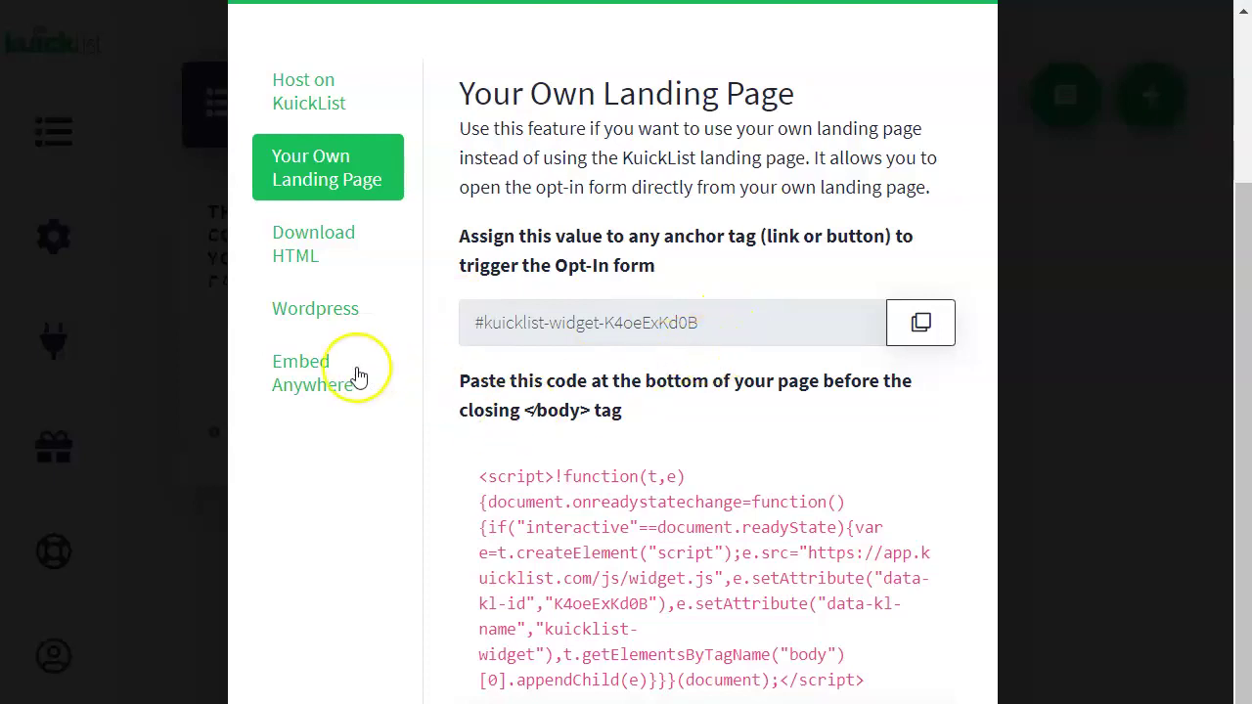
{"action": "left_click", "coordinate": [315, 320]}
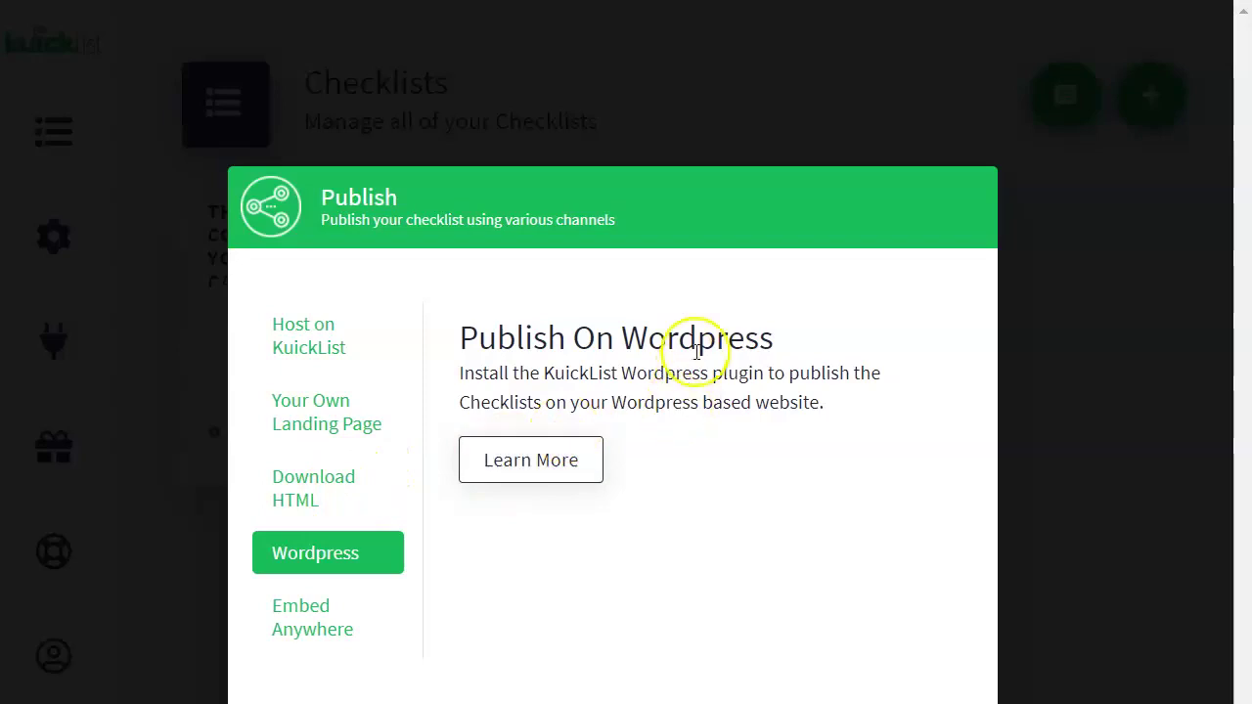
{"action": "left_click", "coordinate": [321, 496]}
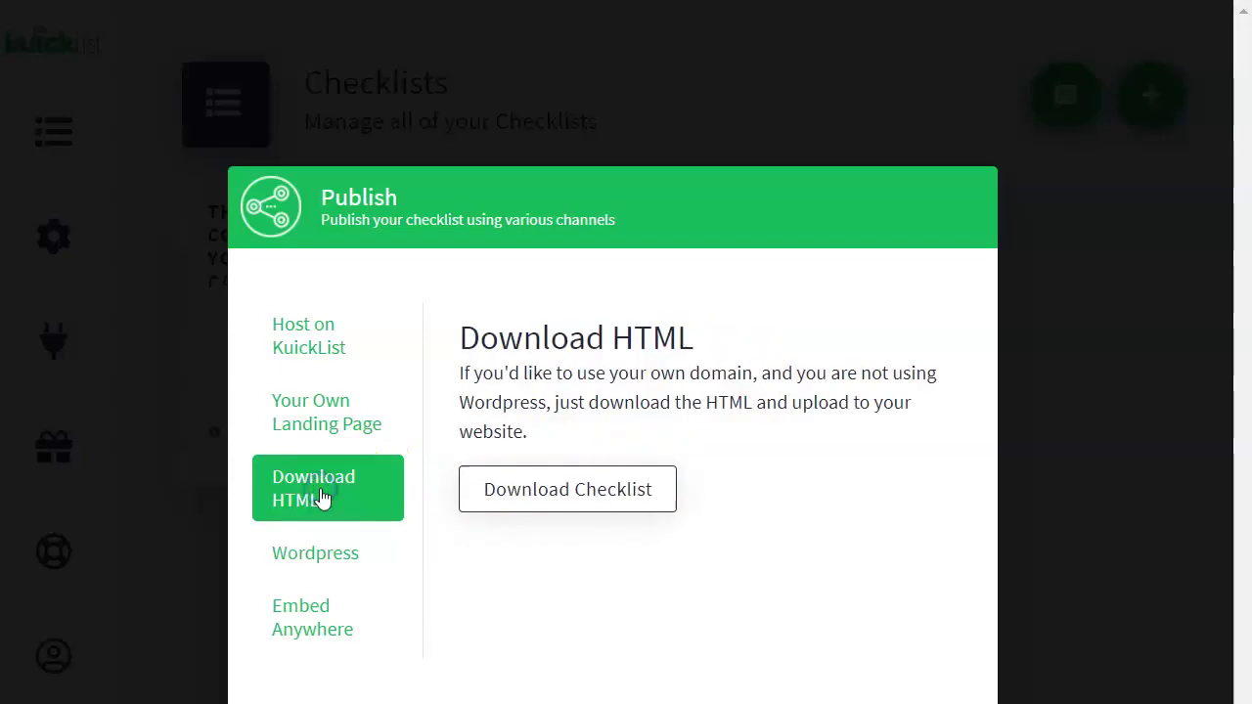
Check the Embed Anywhere code, then switch back to Host on KuickList
{"action": "left_click", "coordinate": [334, 624]}
{"action": "scroll", "coordinate": [543, 577], "scroll_direction": "down", "scroll_amount": 3}
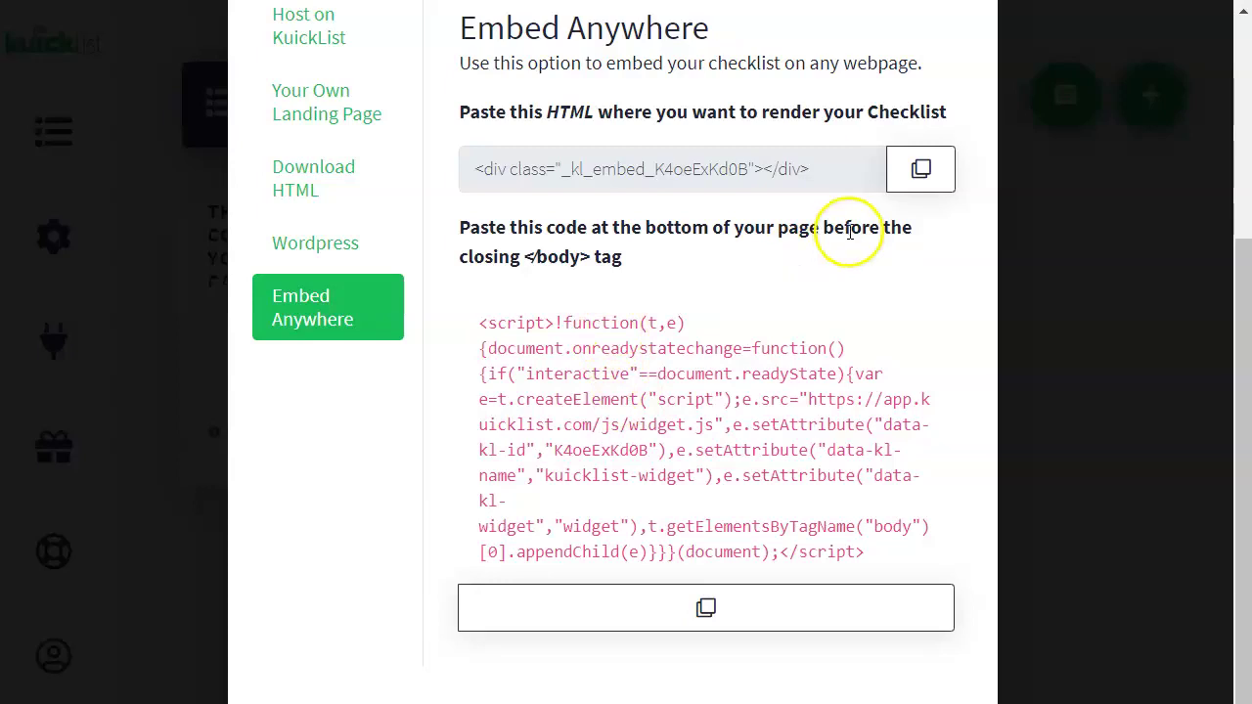
{"action": "scroll", "coordinate": [517, 321], "scroll_direction": "up", "scroll_amount": 1}
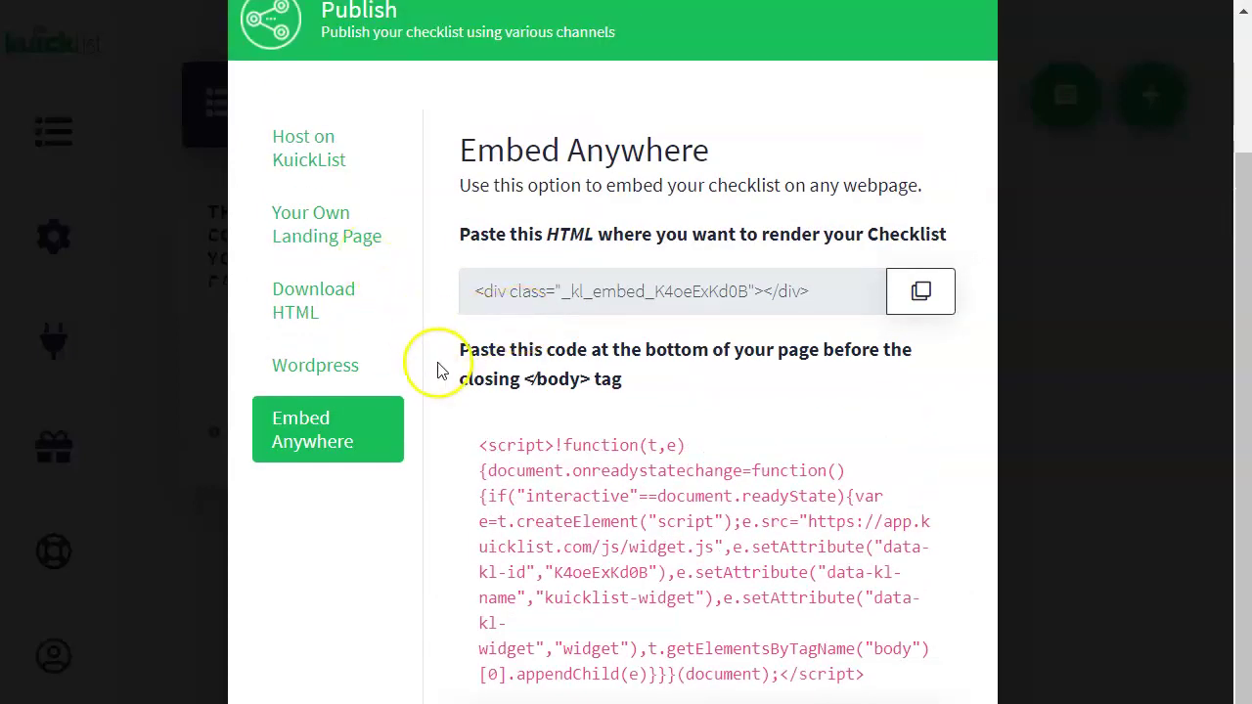
{"action": "scroll", "coordinate": [435, 371], "scroll_direction": "down", "scroll_amount": 1}
{"action": "scroll", "coordinate": [428, 375], "scroll_direction": "up", "scroll_amount": 3}
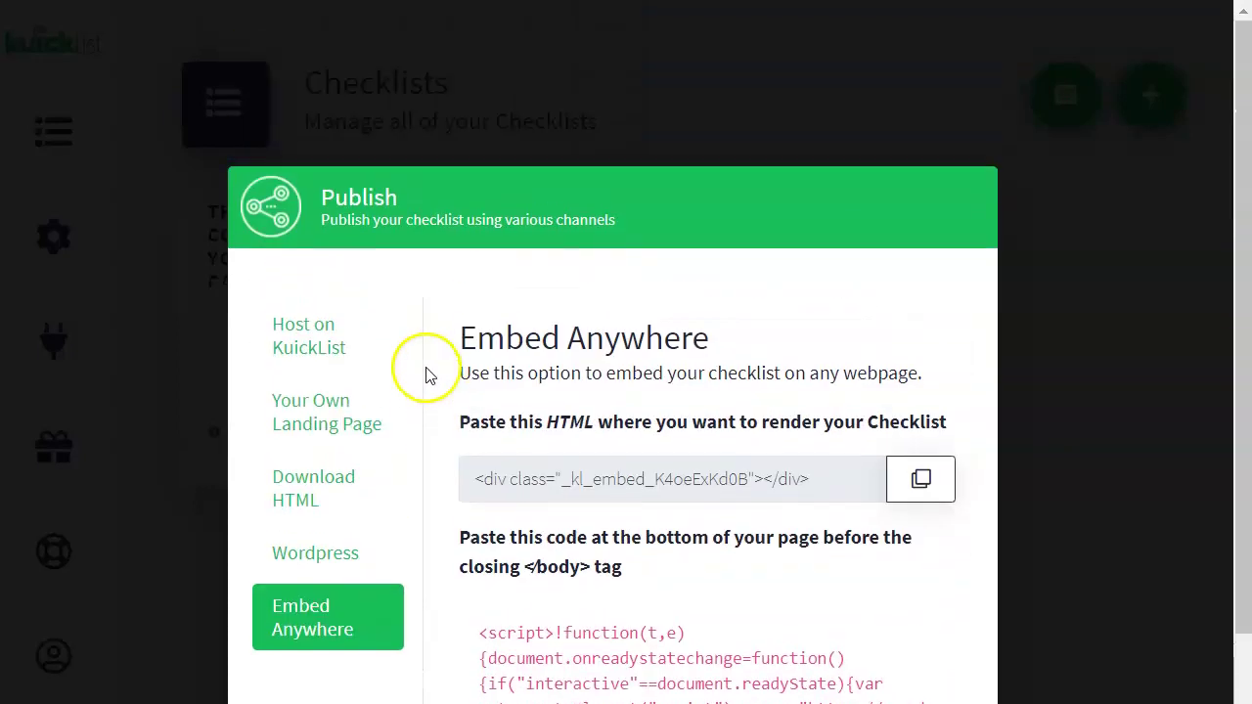
{"action": "left_click", "coordinate": [324, 352]}
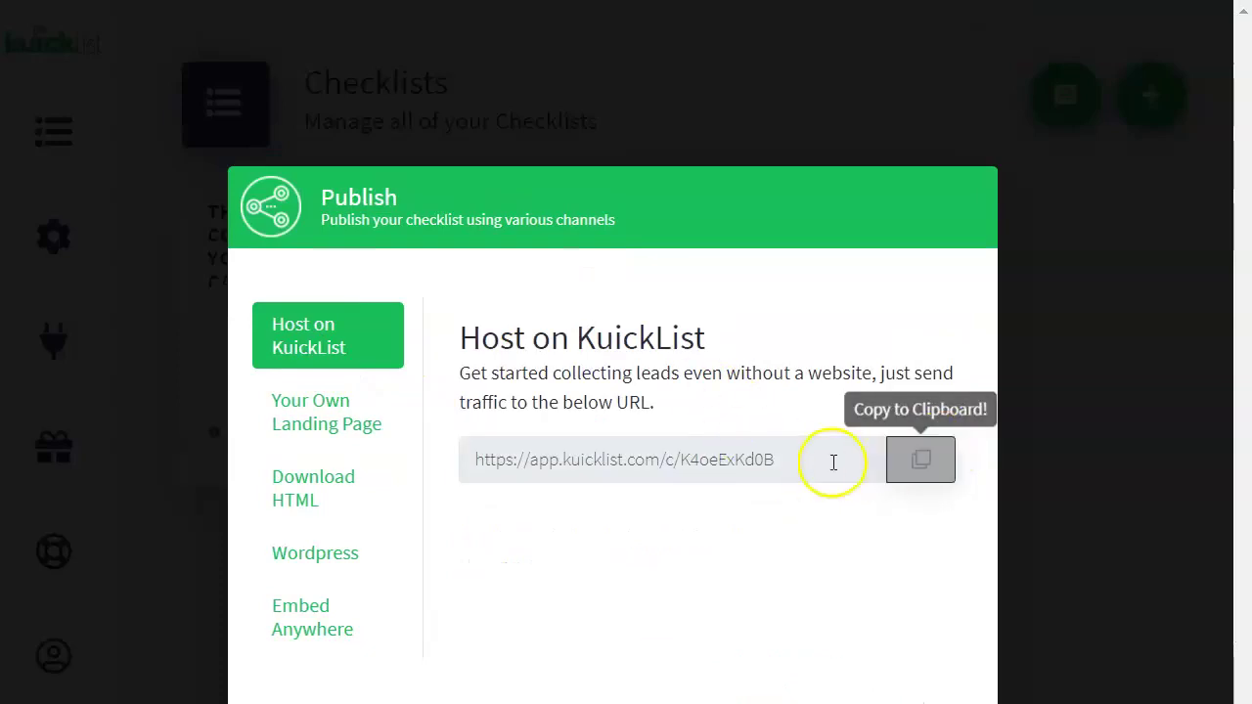